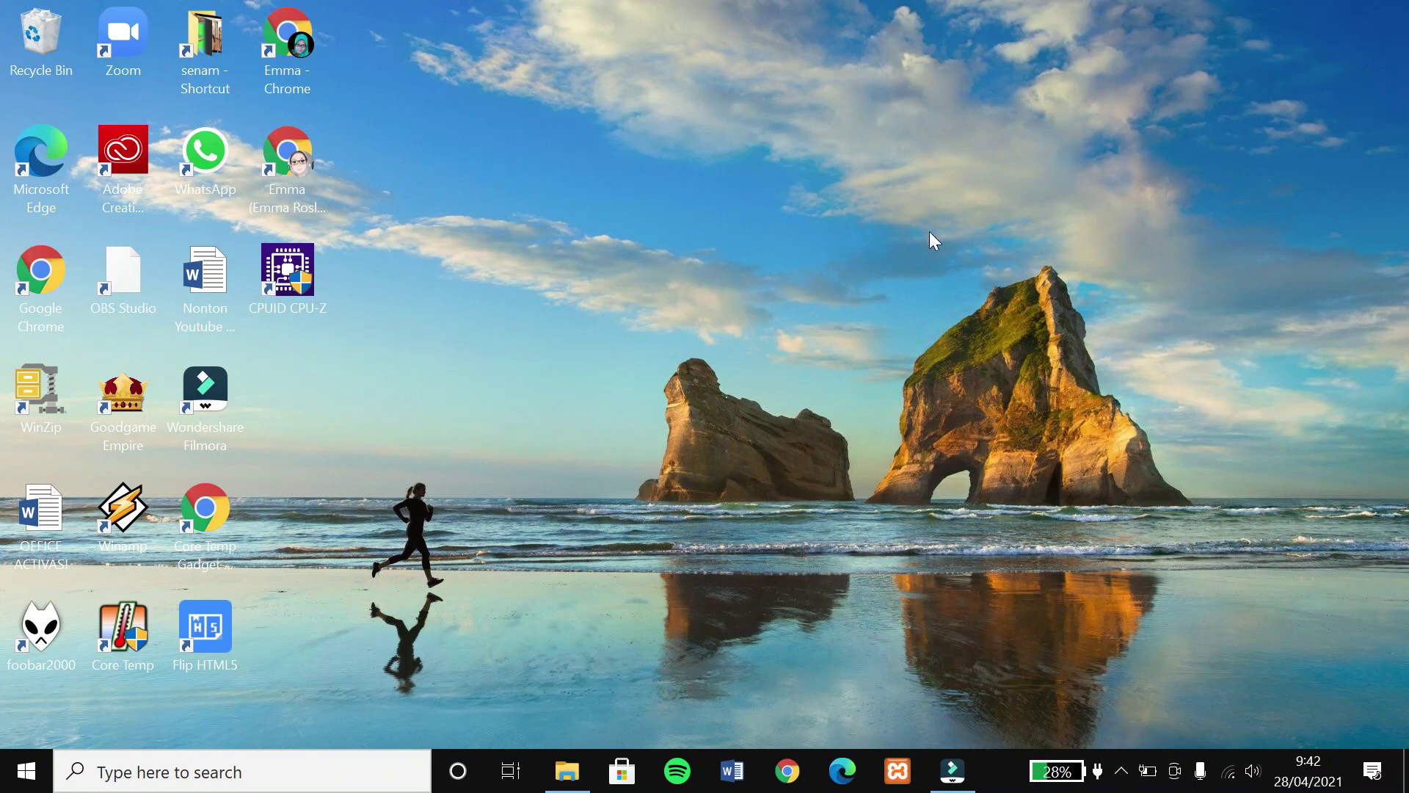
Launch Chrome and go to Google Drive.
double_click(299, 42)
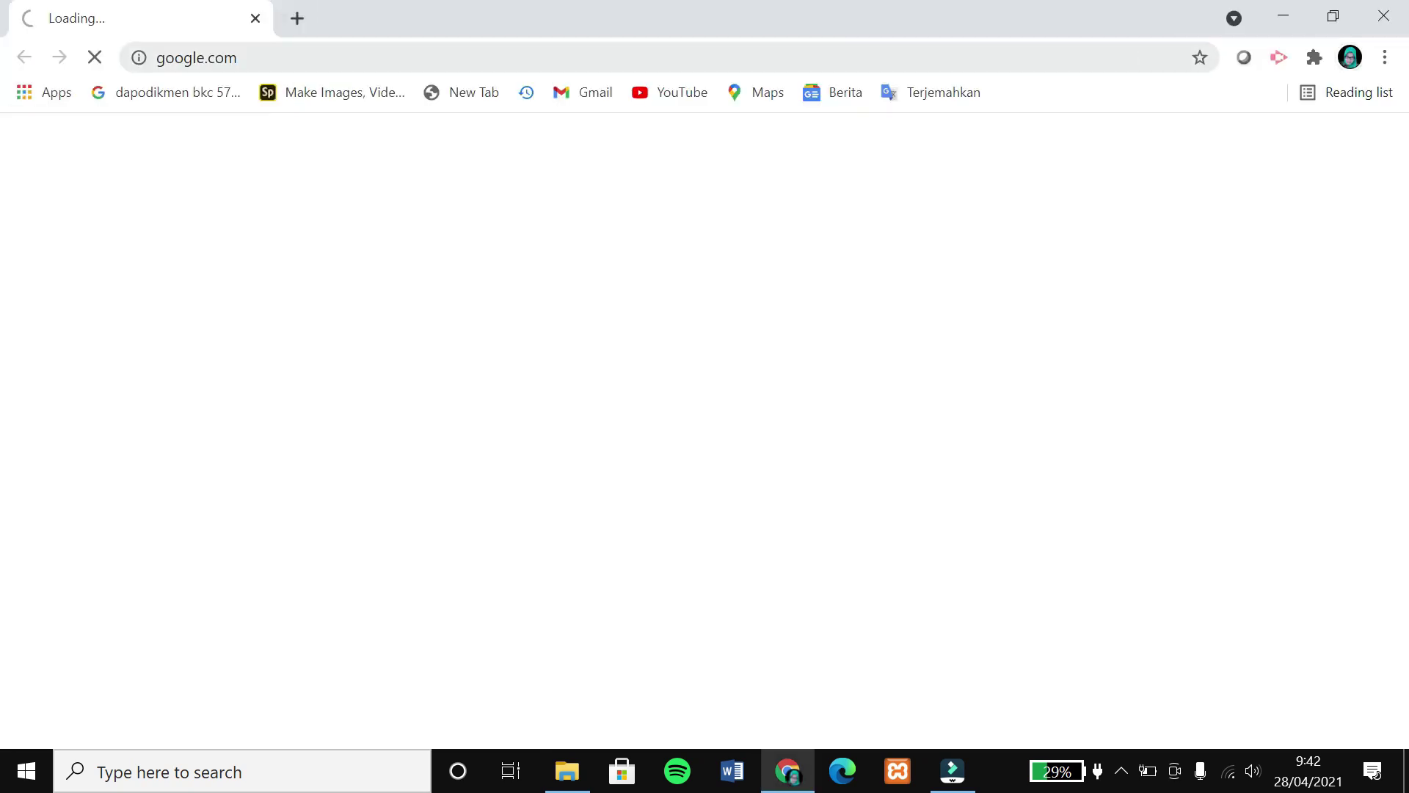
click(283, 57)
text(drive.)
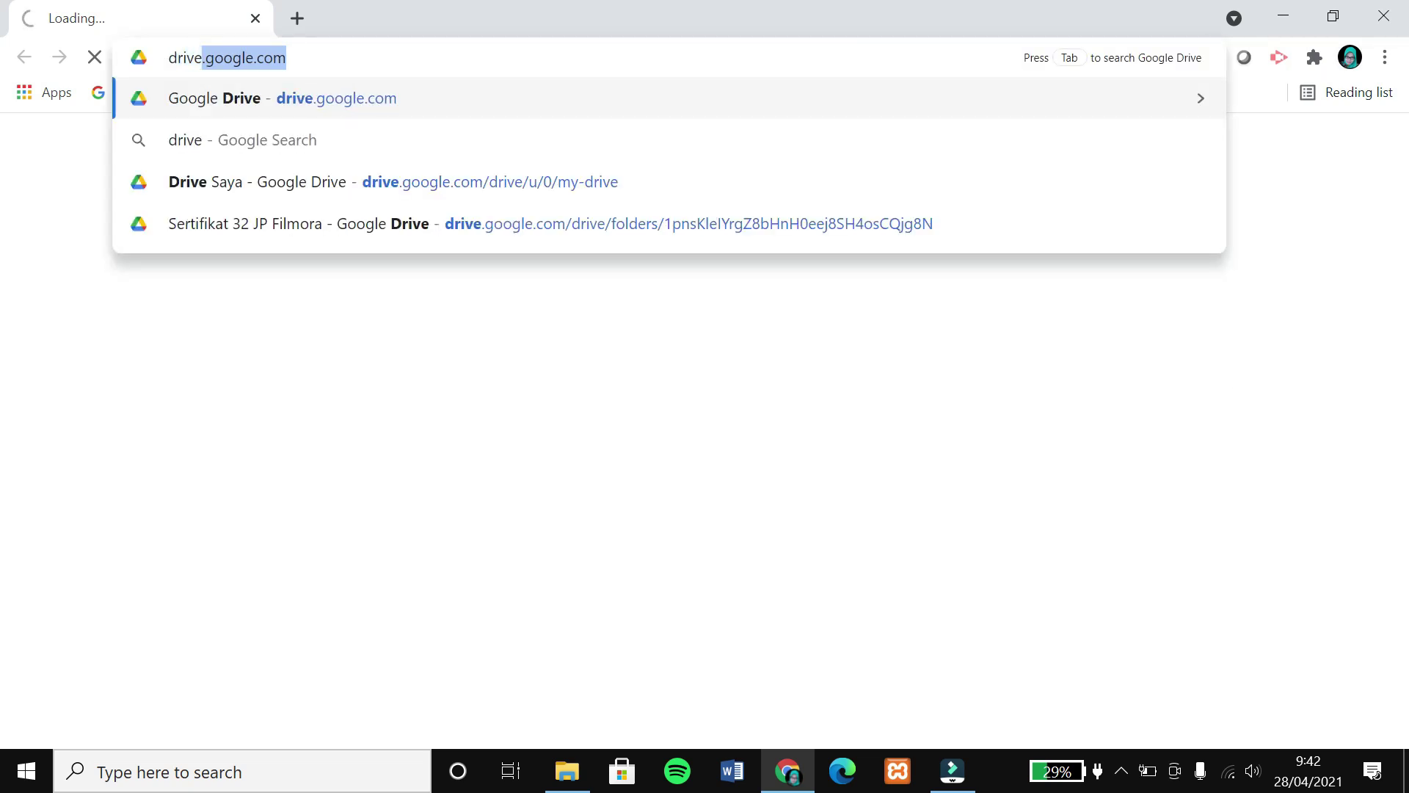
key(Return)
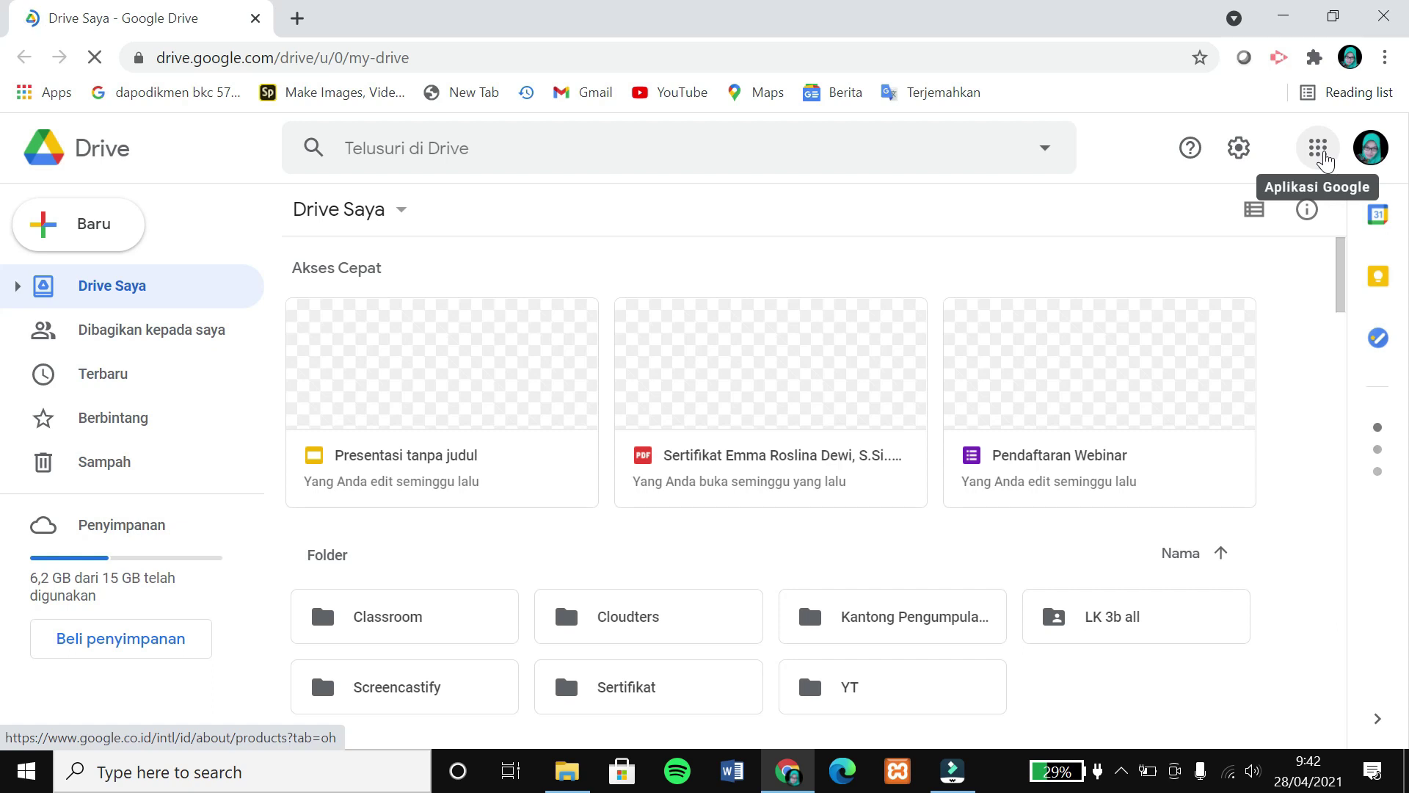
Open Google Forms (Formulir) from the Google apps grid in a new tab.
click(1324, 162)
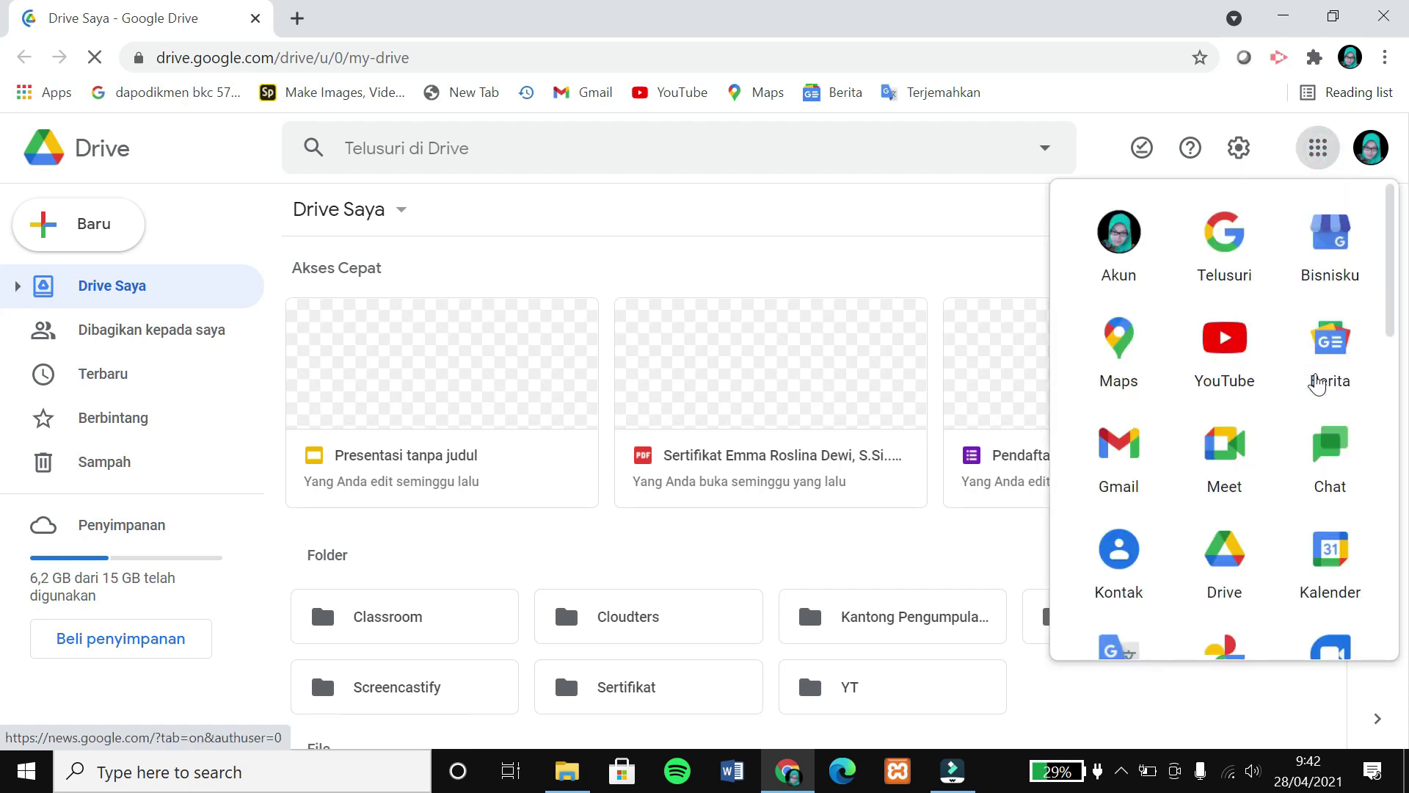
scroll(1314, 396, down, 5)
scroll(1305, 428, down, 3)
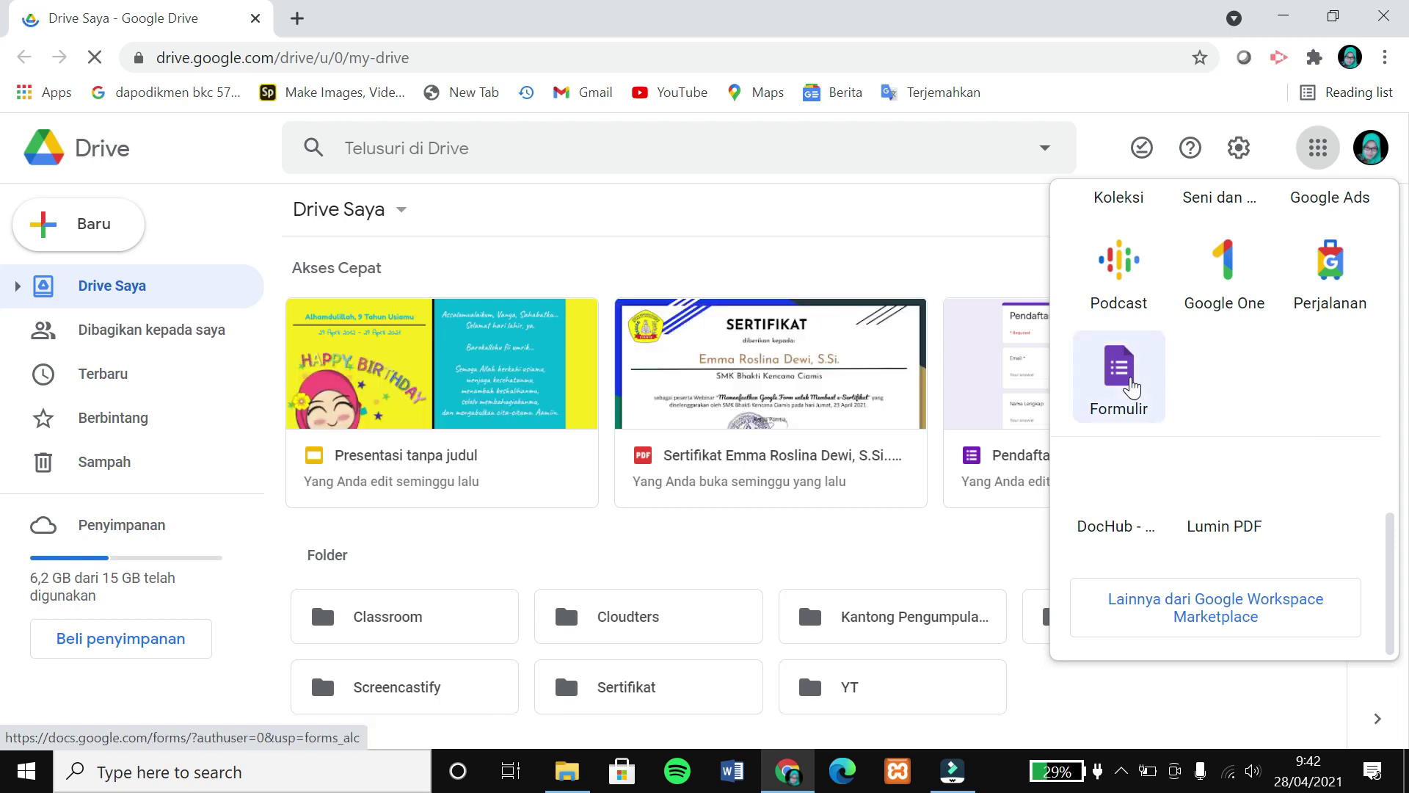
click(1131, 386)
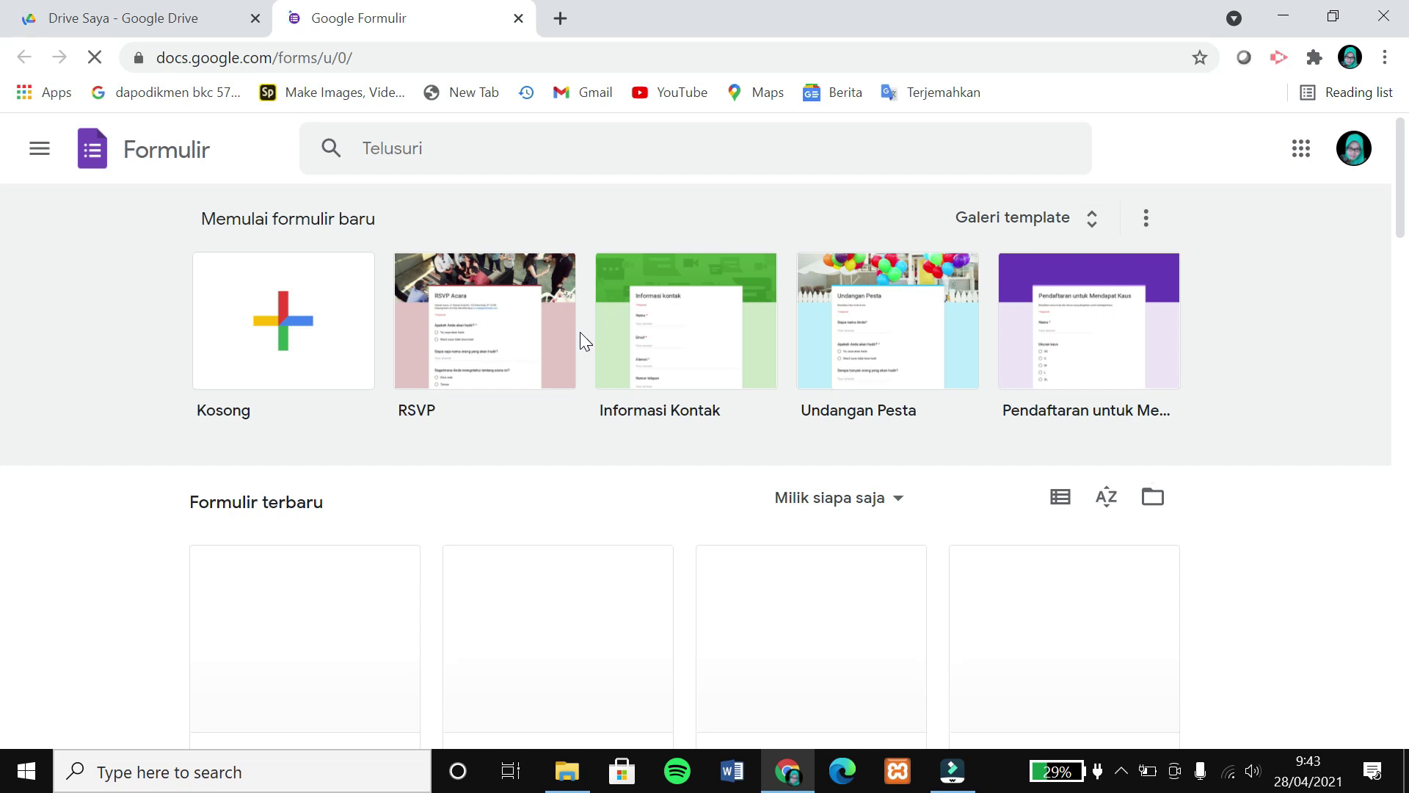
Start a blank form titled 'Soal Ulangan Harian Simulasi dan Komunikasi Digital'.
click(281, 324)
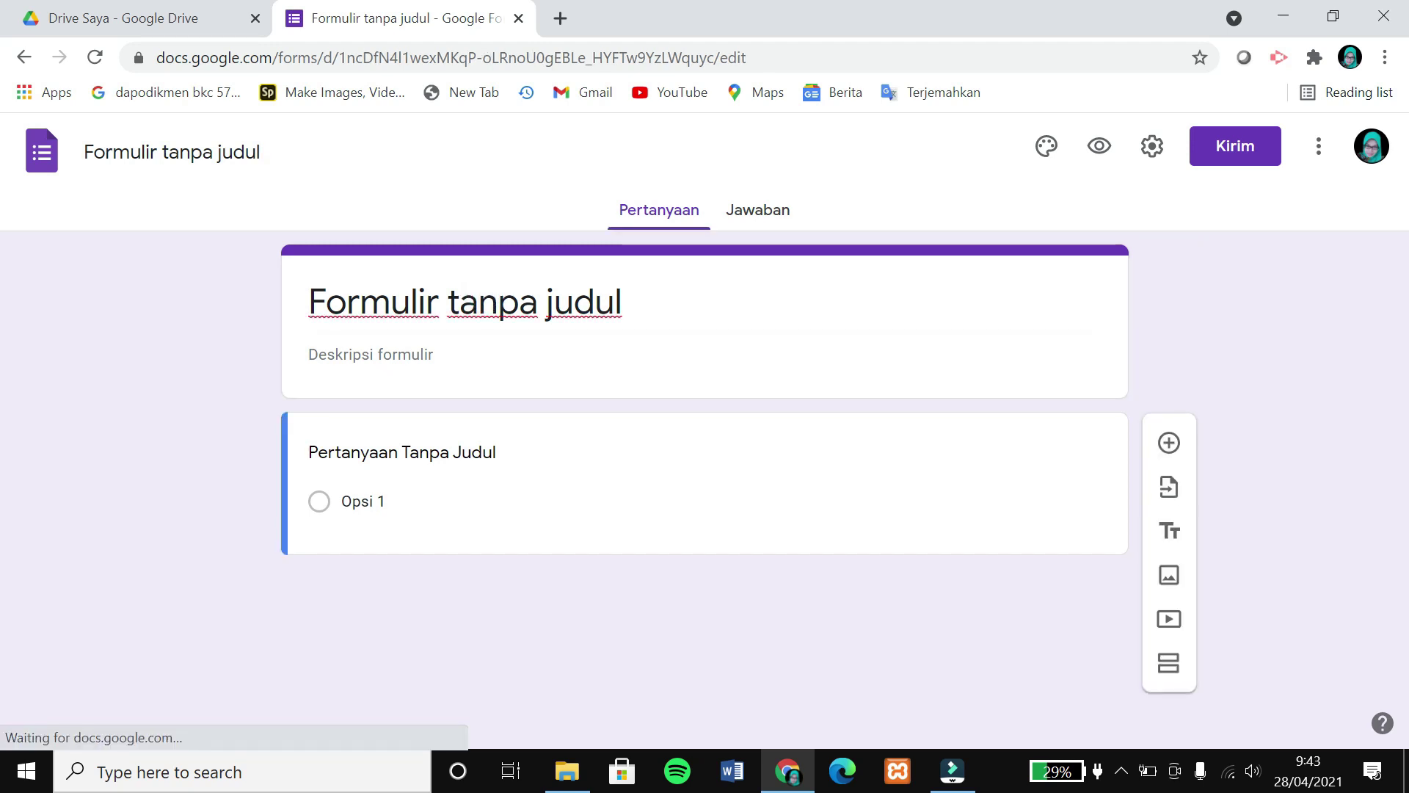
click(635, 305)
text(Soal Ulangan Harian Si)
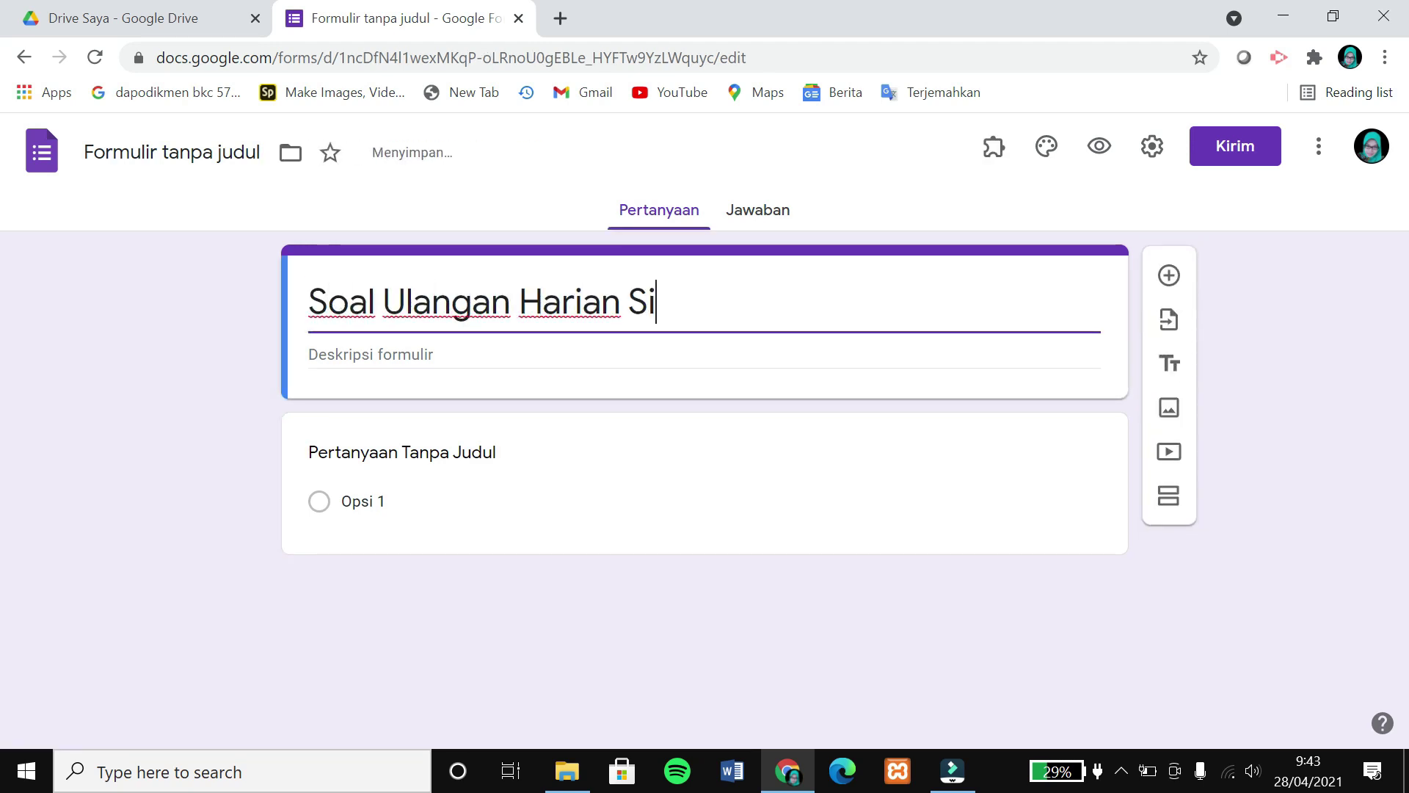
text(mulasi dan Komunikasi Digital)
key(Tab)
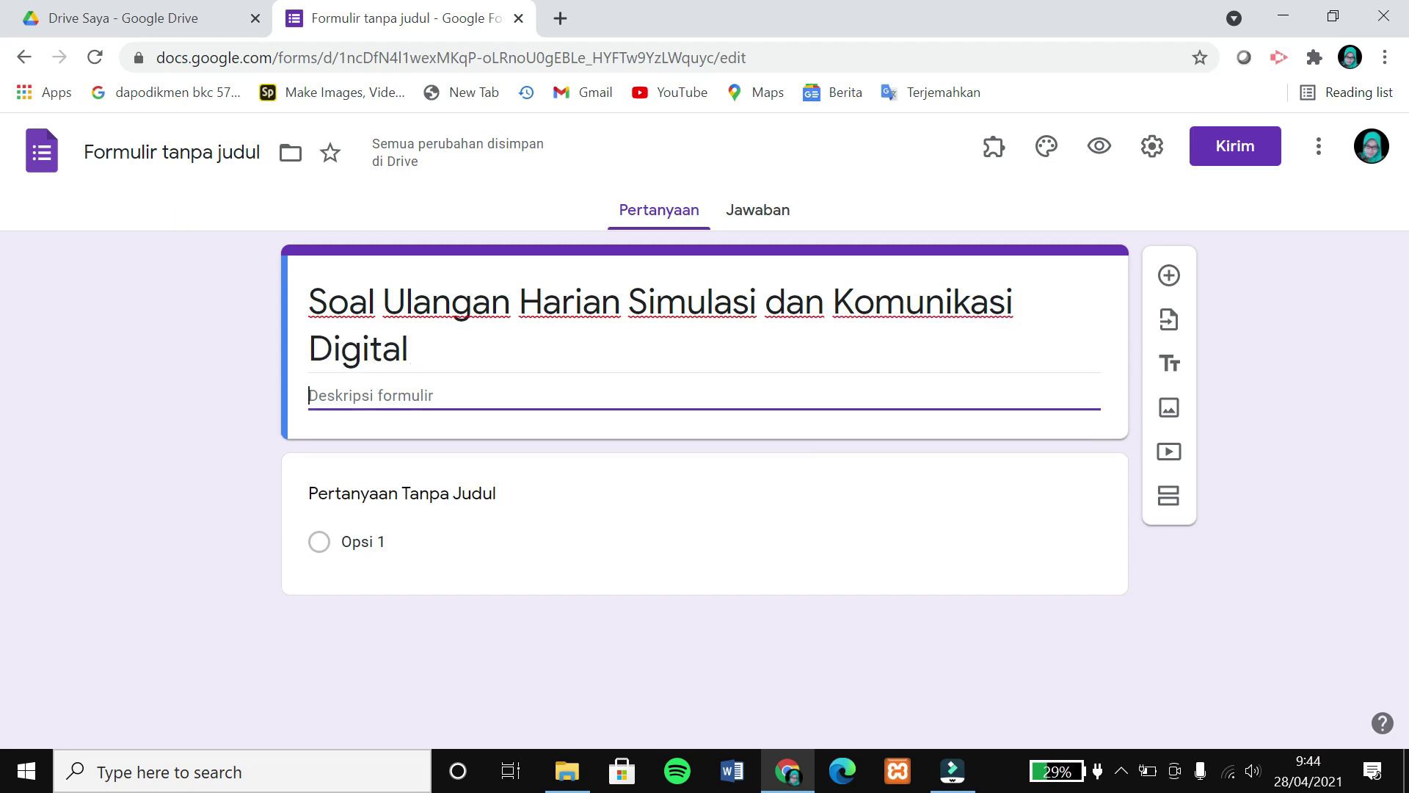
click(173, 153)
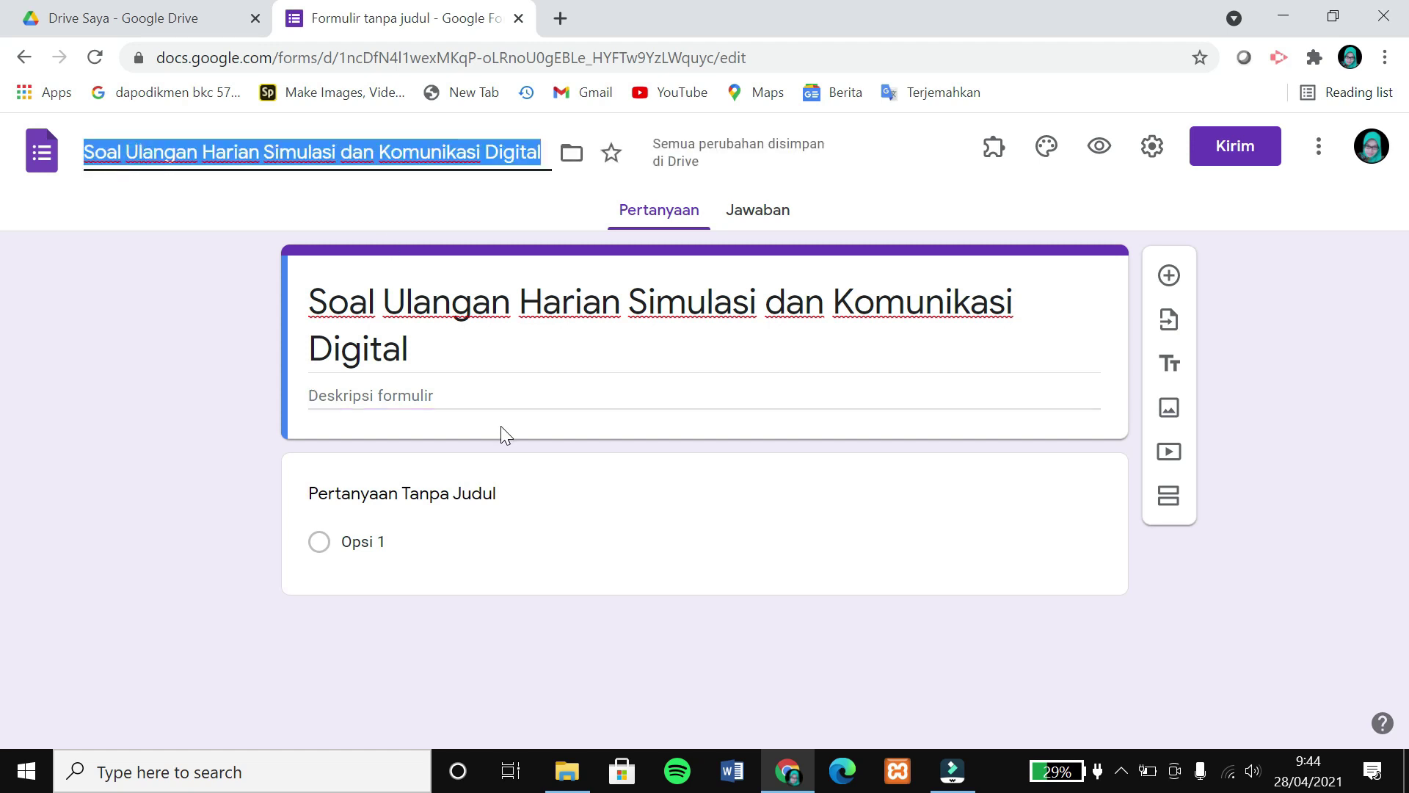
Write four numbered description lines: 'Isi identitas dengan jelas!', 'Baca soal dengan seksama!', 'Pilih satu jawaban yang paling tepat!', 'Jangan lupa berdoa!'.
click(426, 395)
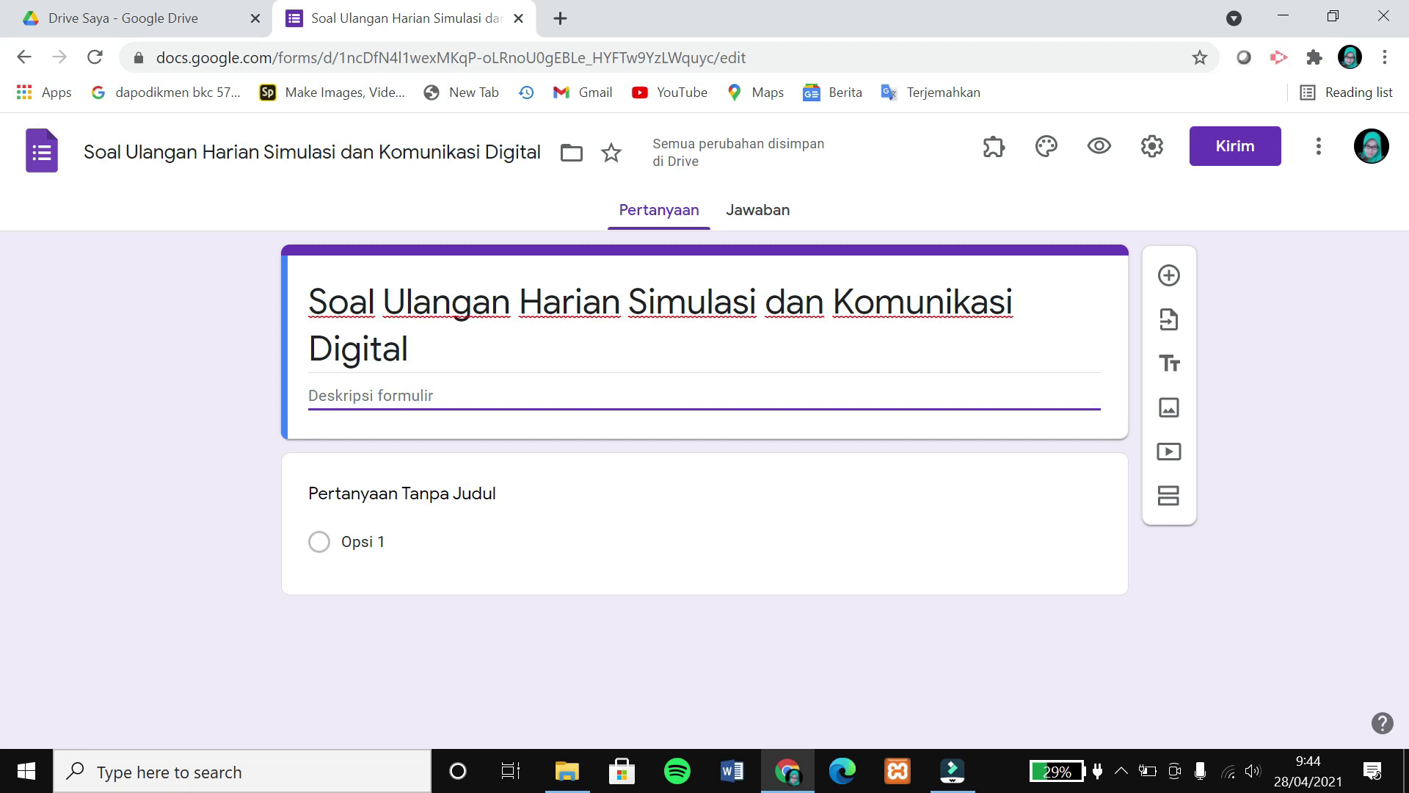
text(Isi identitas dengan jelas)
key(Home)
text(1.)
key(End)
text(!)
key(Return)
text(2. Baca soal dengan seksama!)
key(Return)
text(3. Pilih satu jawaban yangp)
key(BackSpace)
text(paling tepat!)
key(Return)
text(4. Jangan lupa berdoa!)
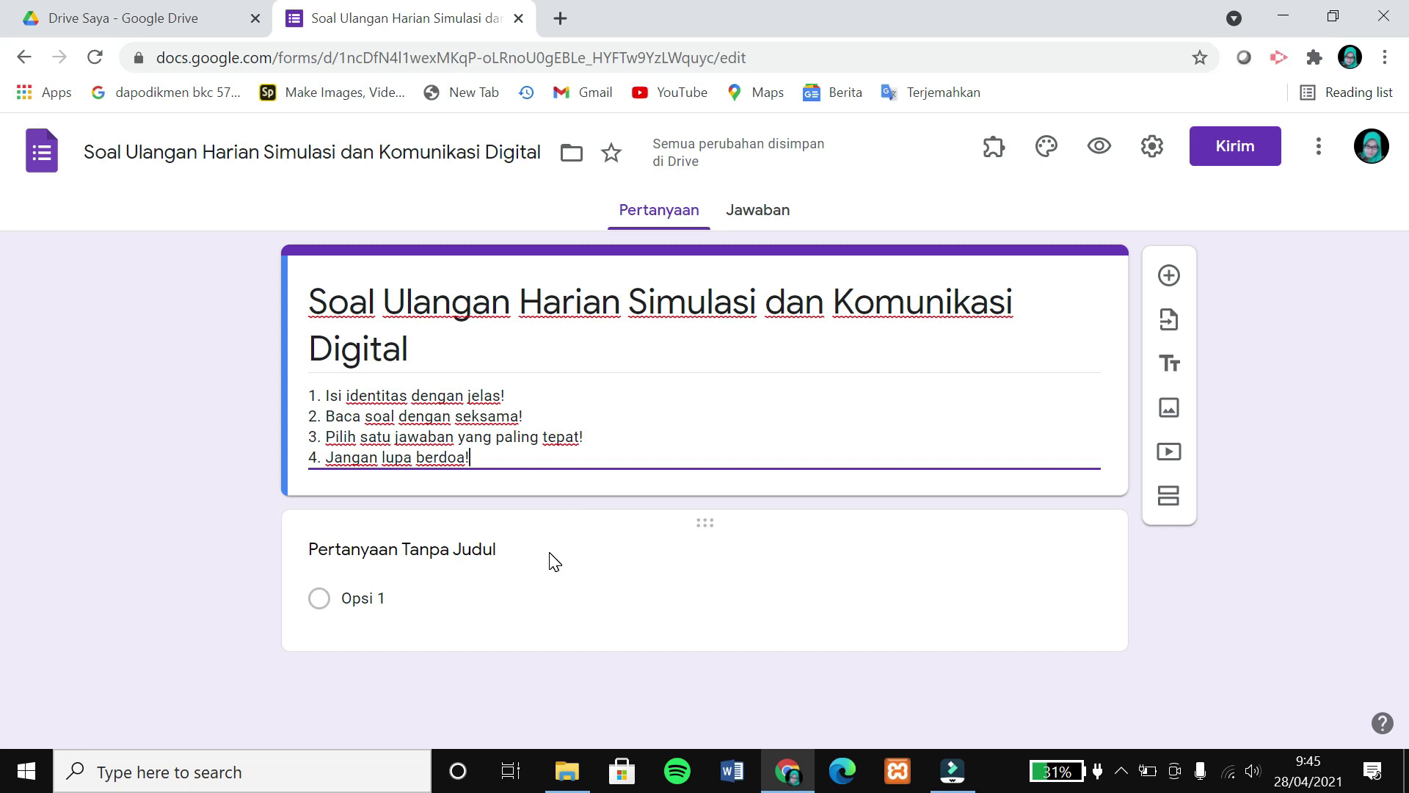
click(452, 558)
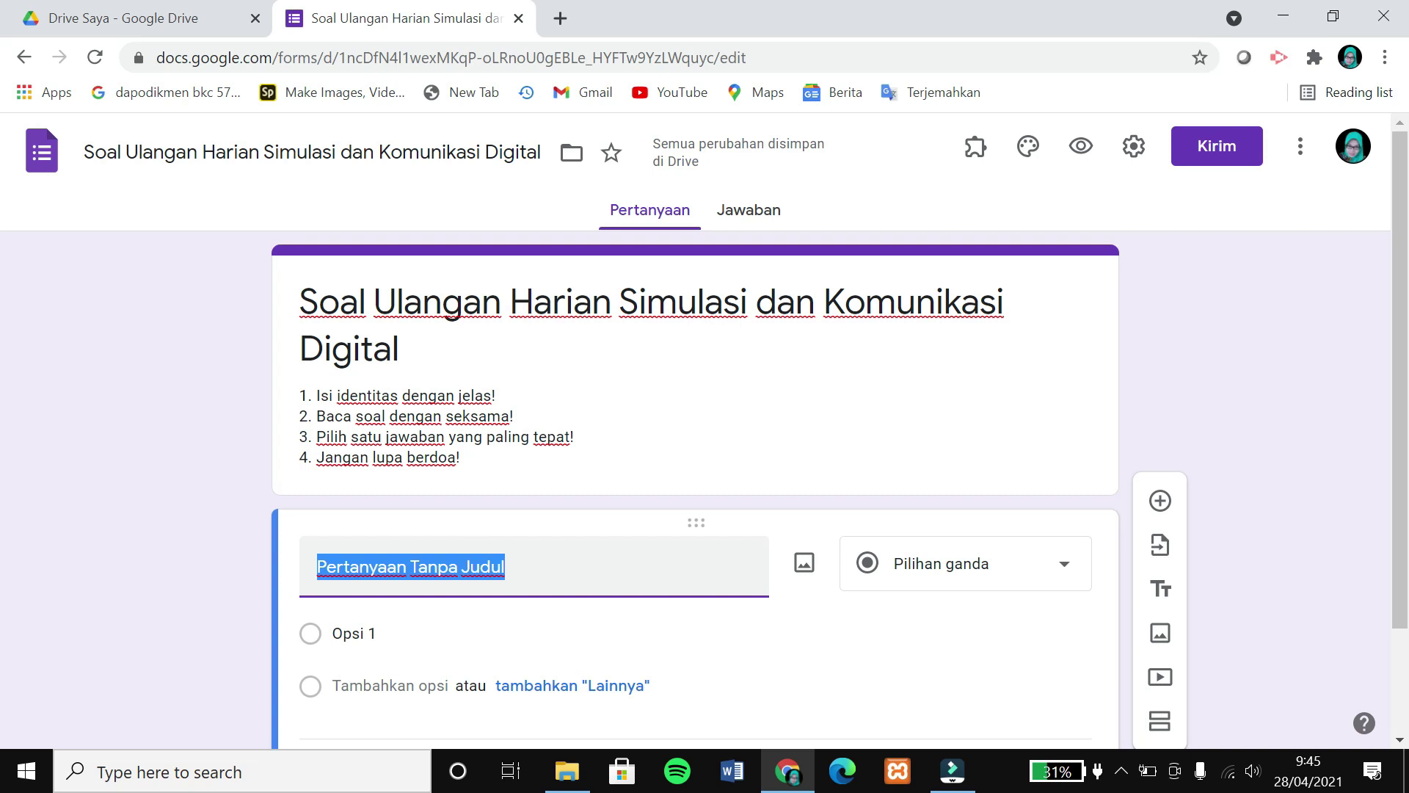
Title the first question 'Nama Lengkap', keep it short-answer, and mark it required.
text(Nama :e)
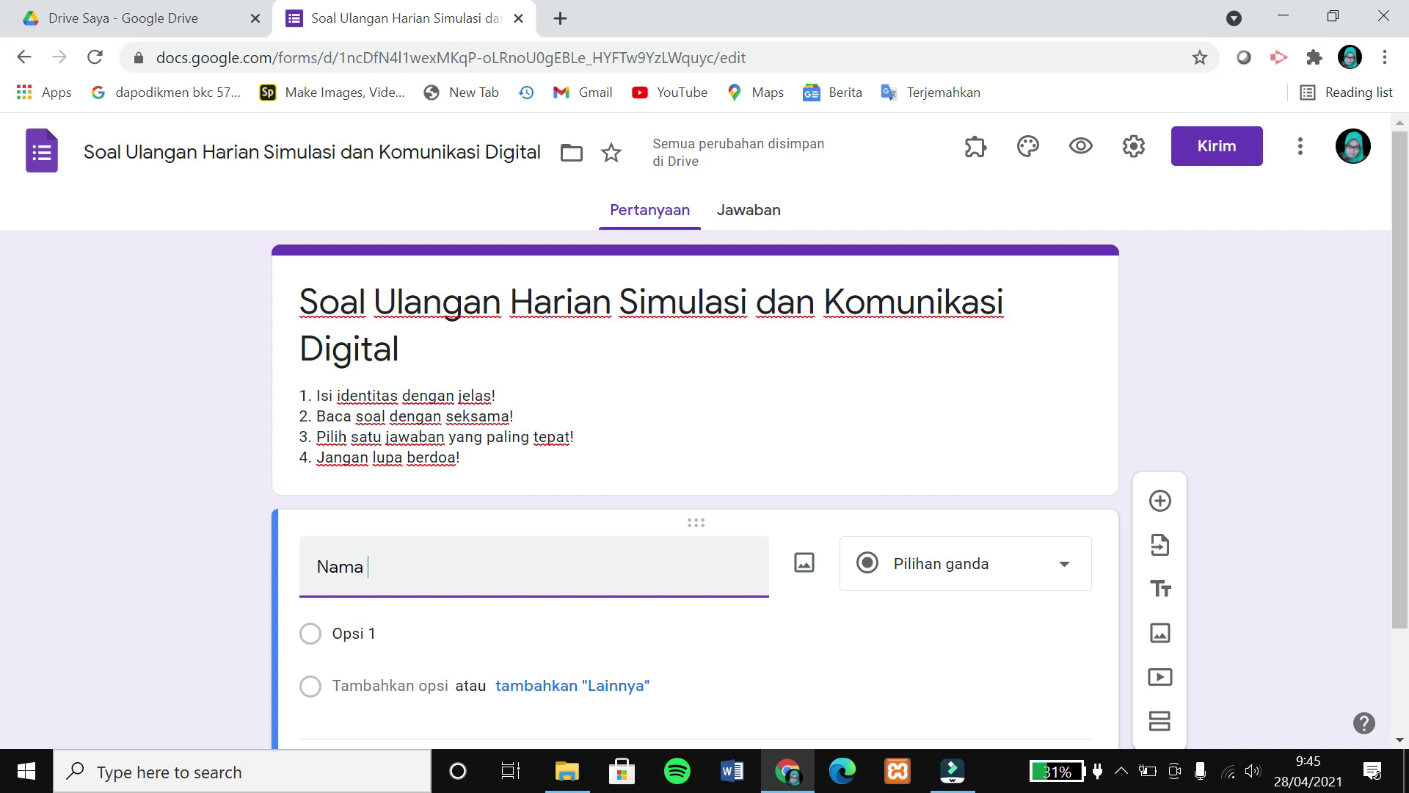
key(BackSpace)
key(BackSpace)
text(Lengkap)
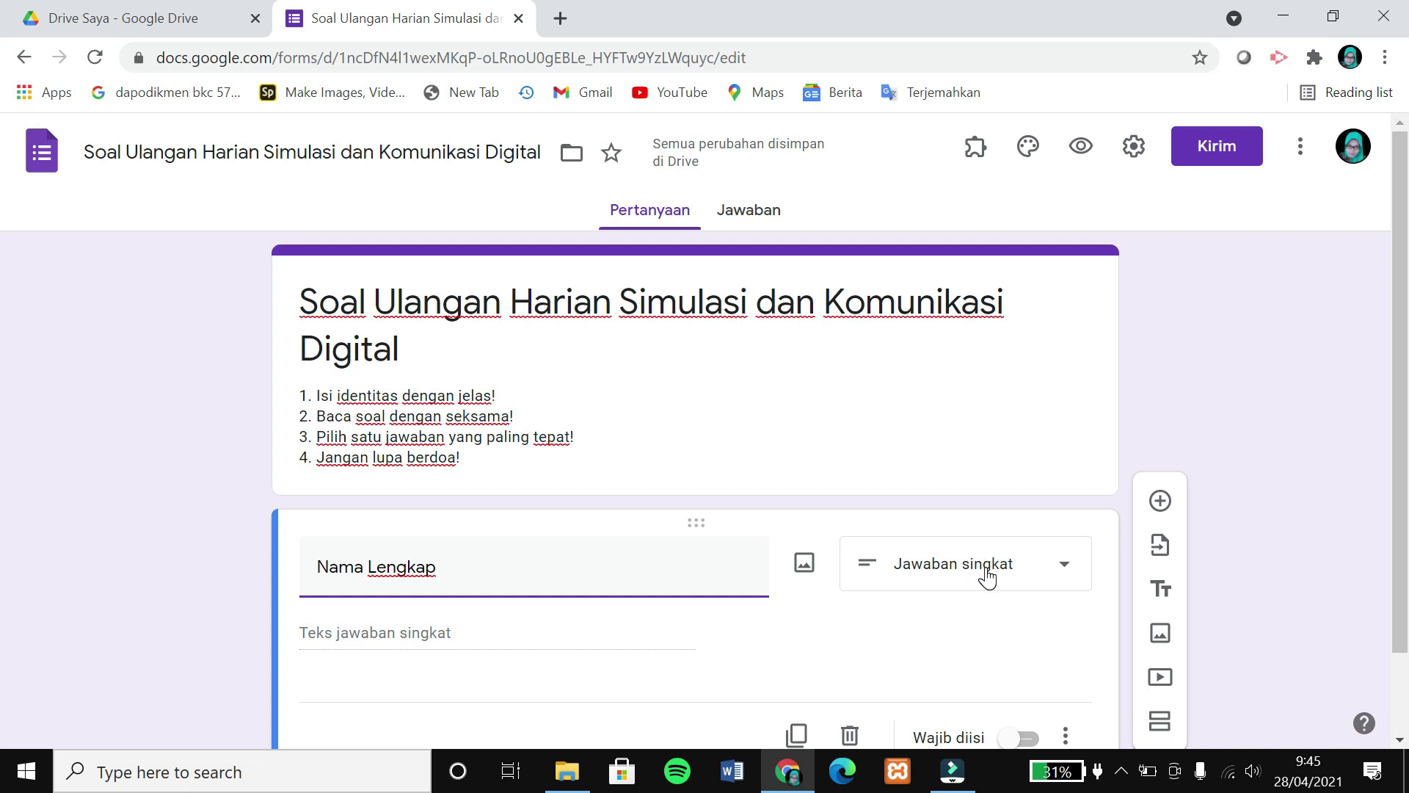
click(1023, 572)
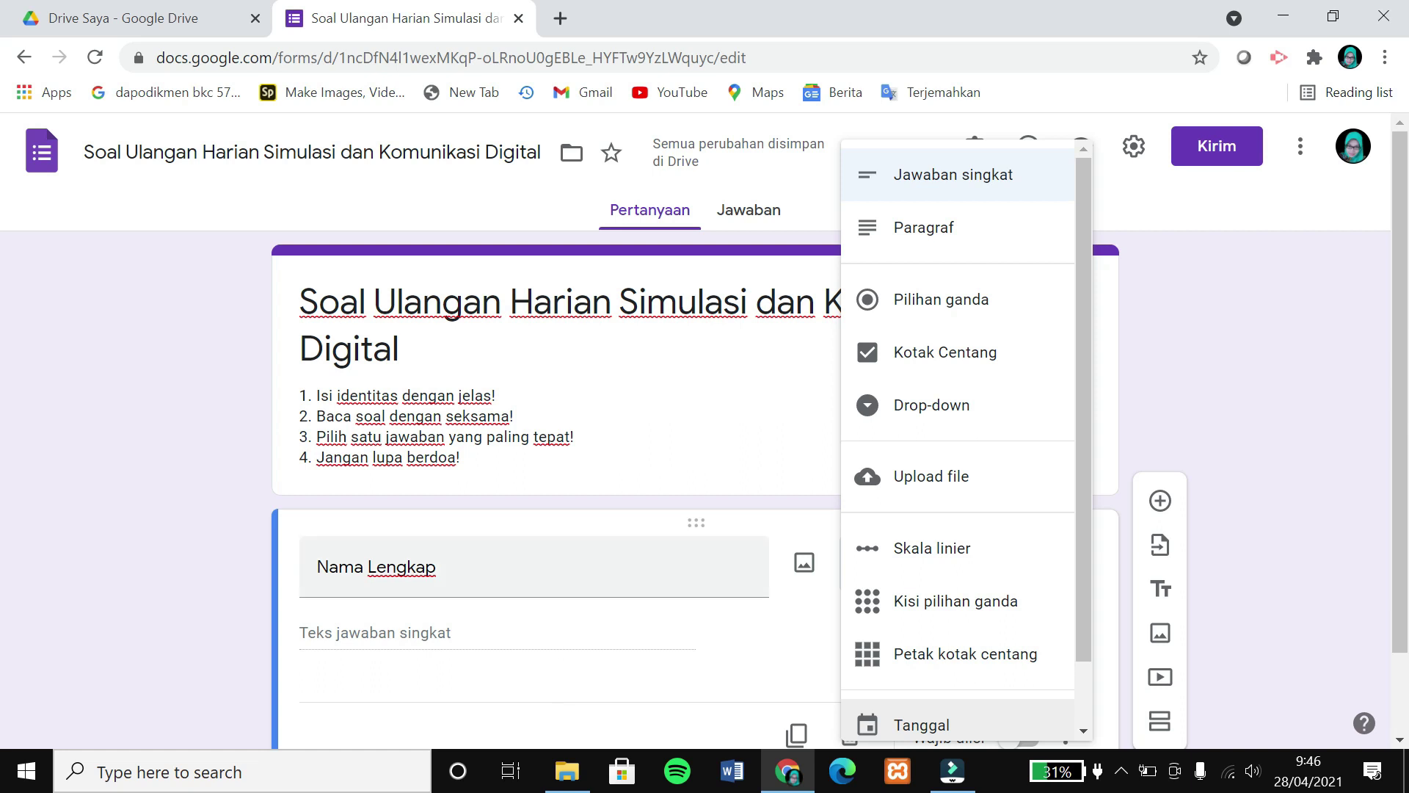
click(608, 575)
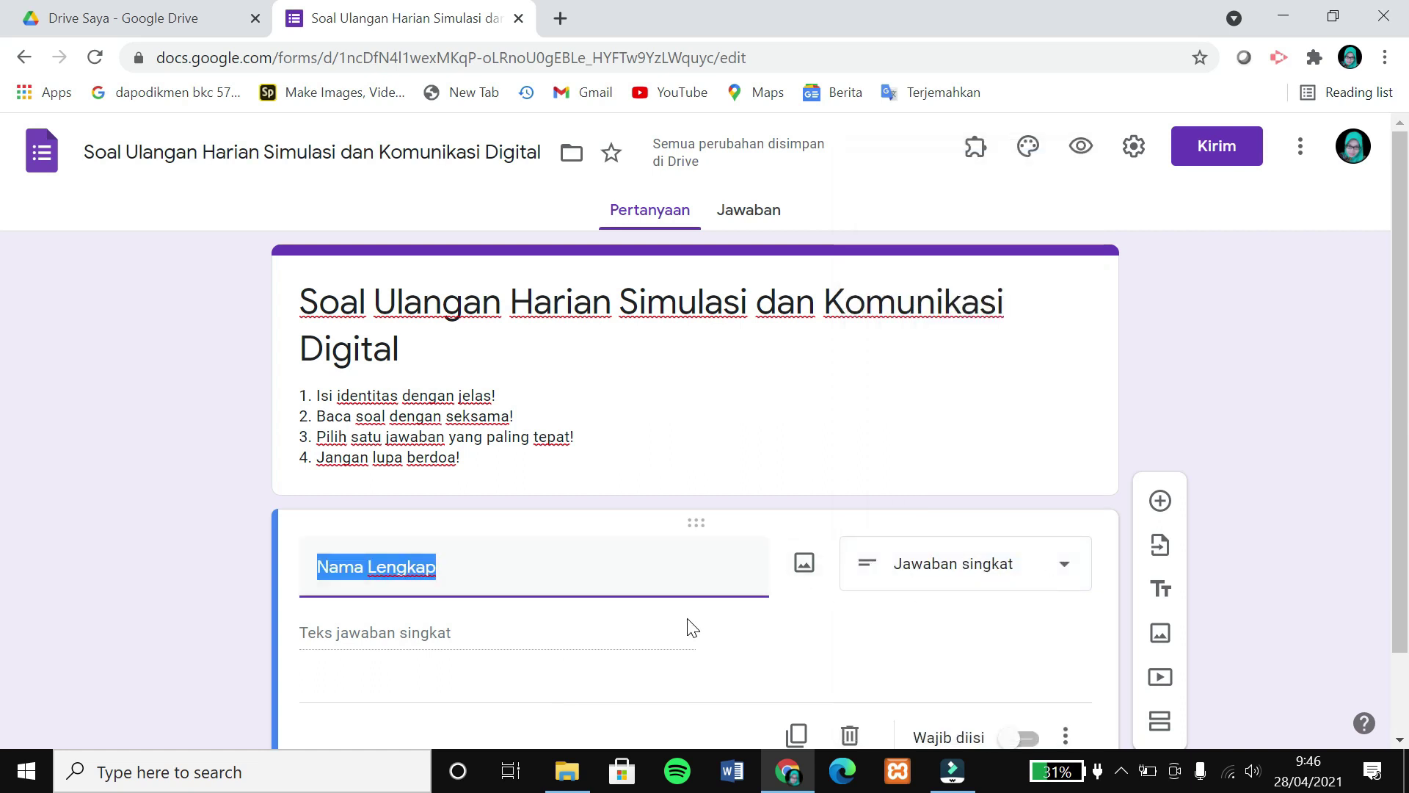
scroll(918, 638, down, 2)
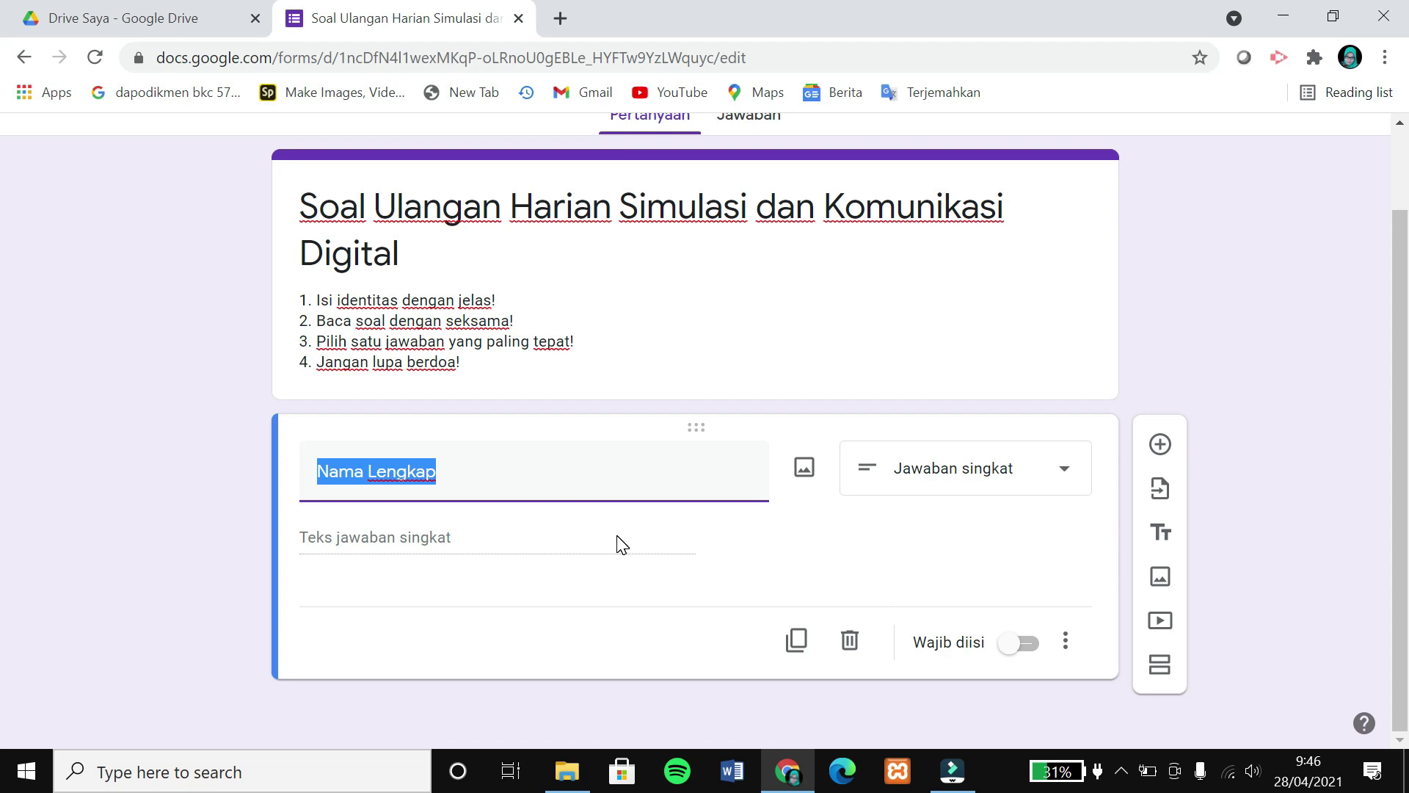
click(1005, 650)
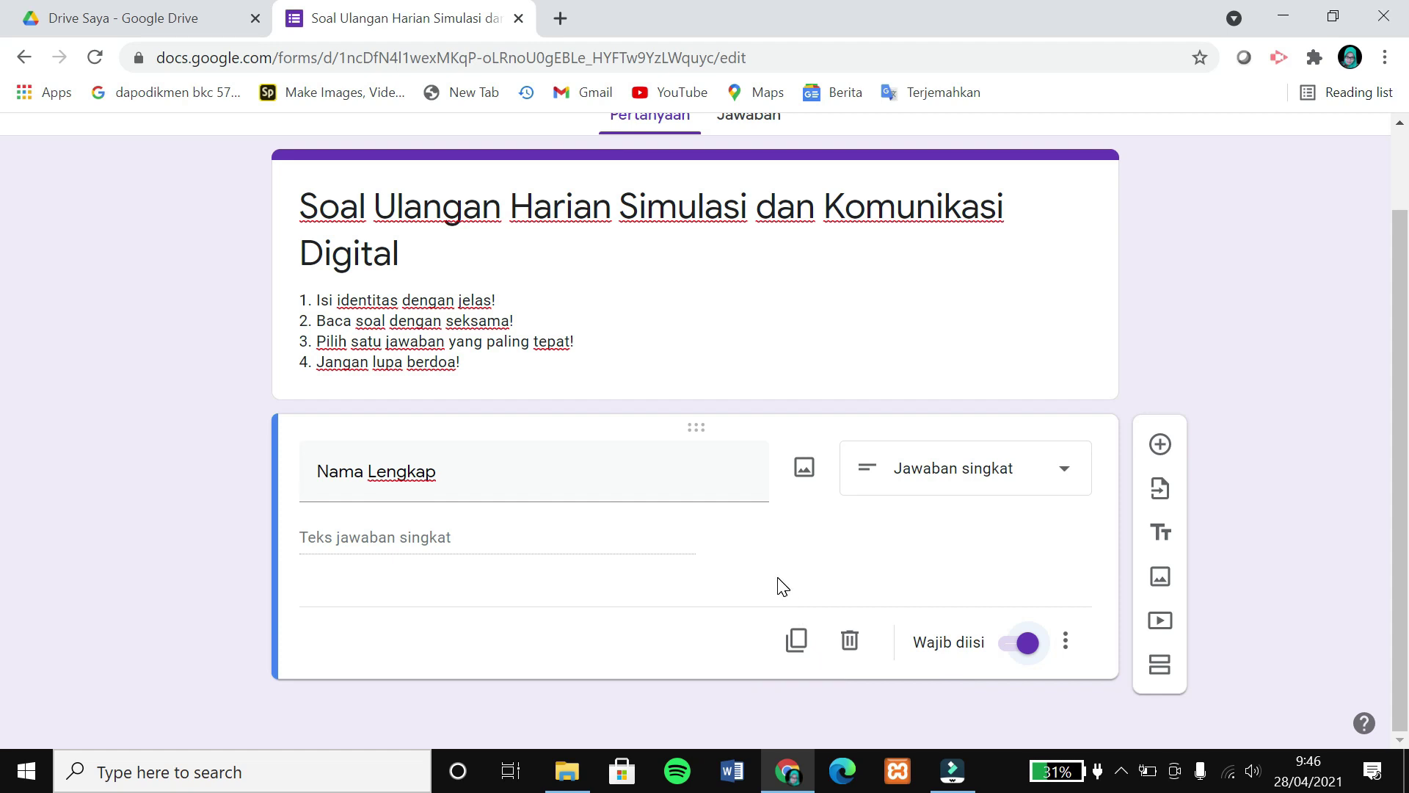
Add a 'Kelas' question with choices X F1, X F2, X P and X TKR.
click(1160, 446)
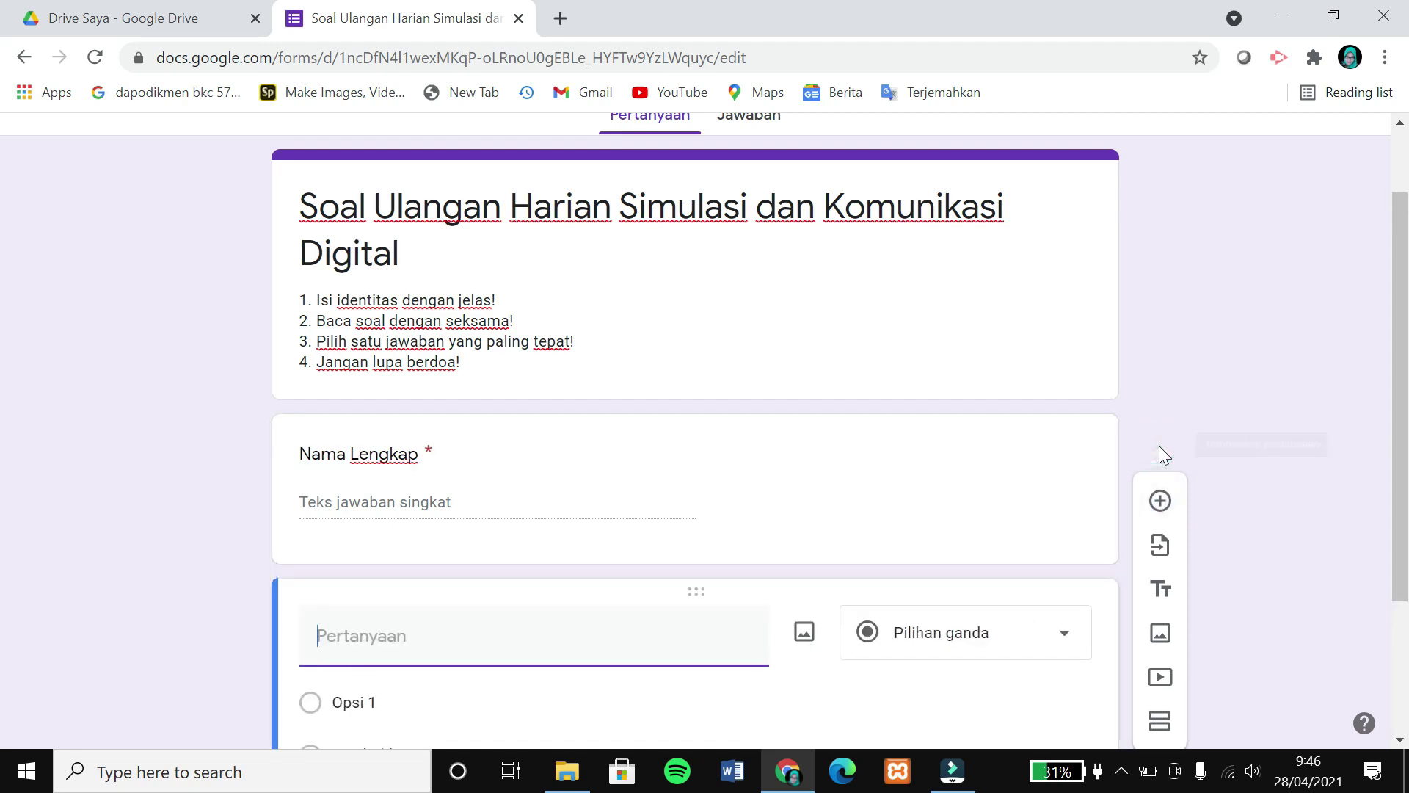
text(Kelas)
scroll(477, 623, down, 1)
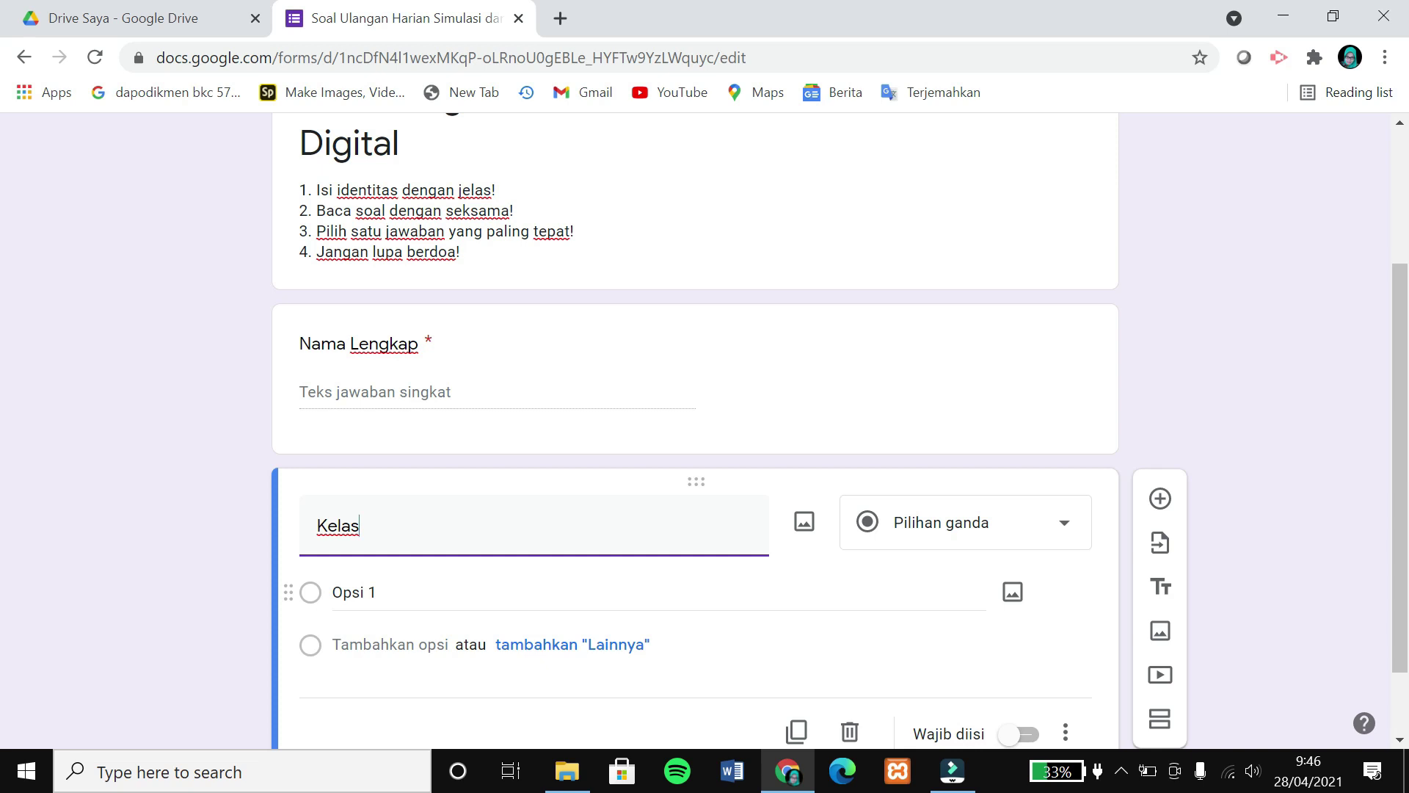
click(419, 608)
text(X F1)
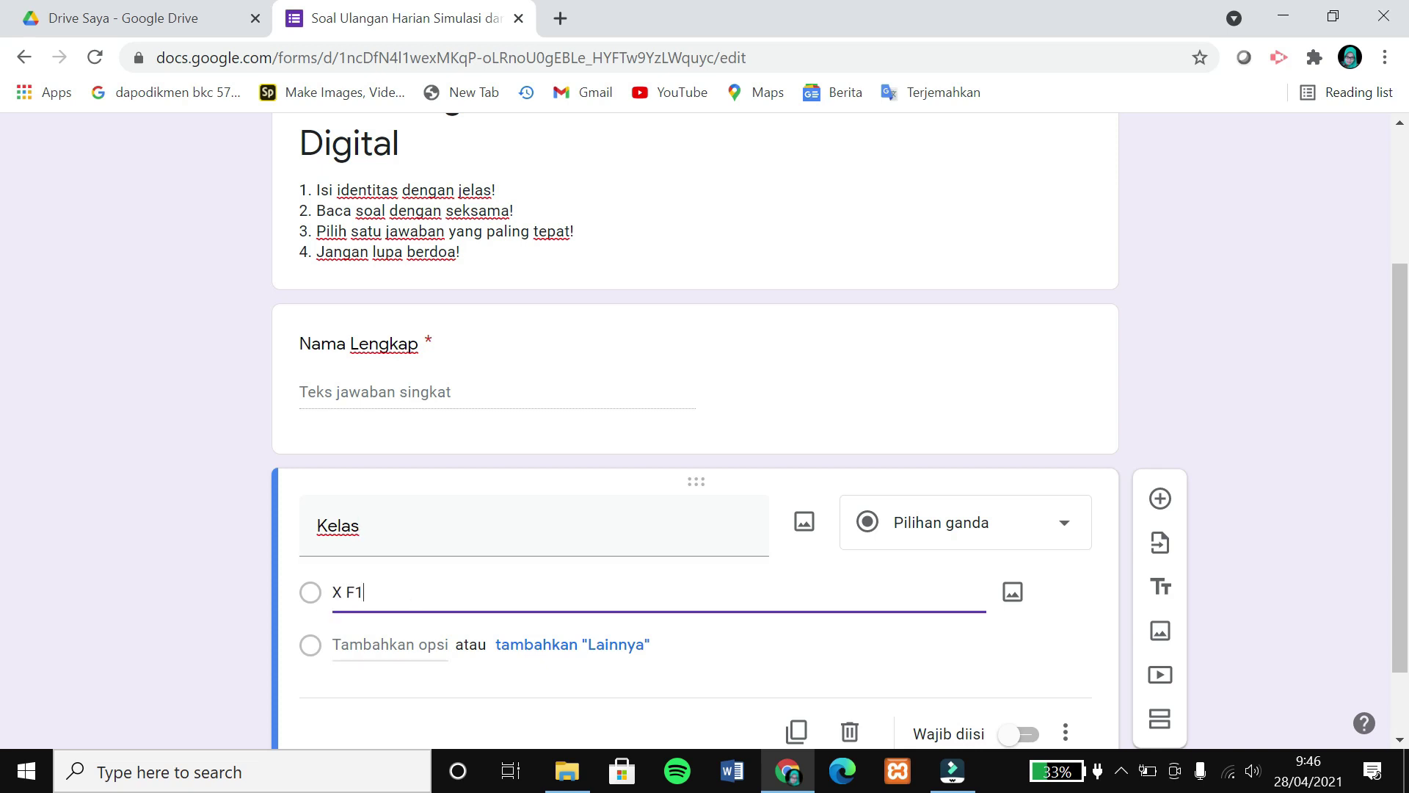
click(389, 644)
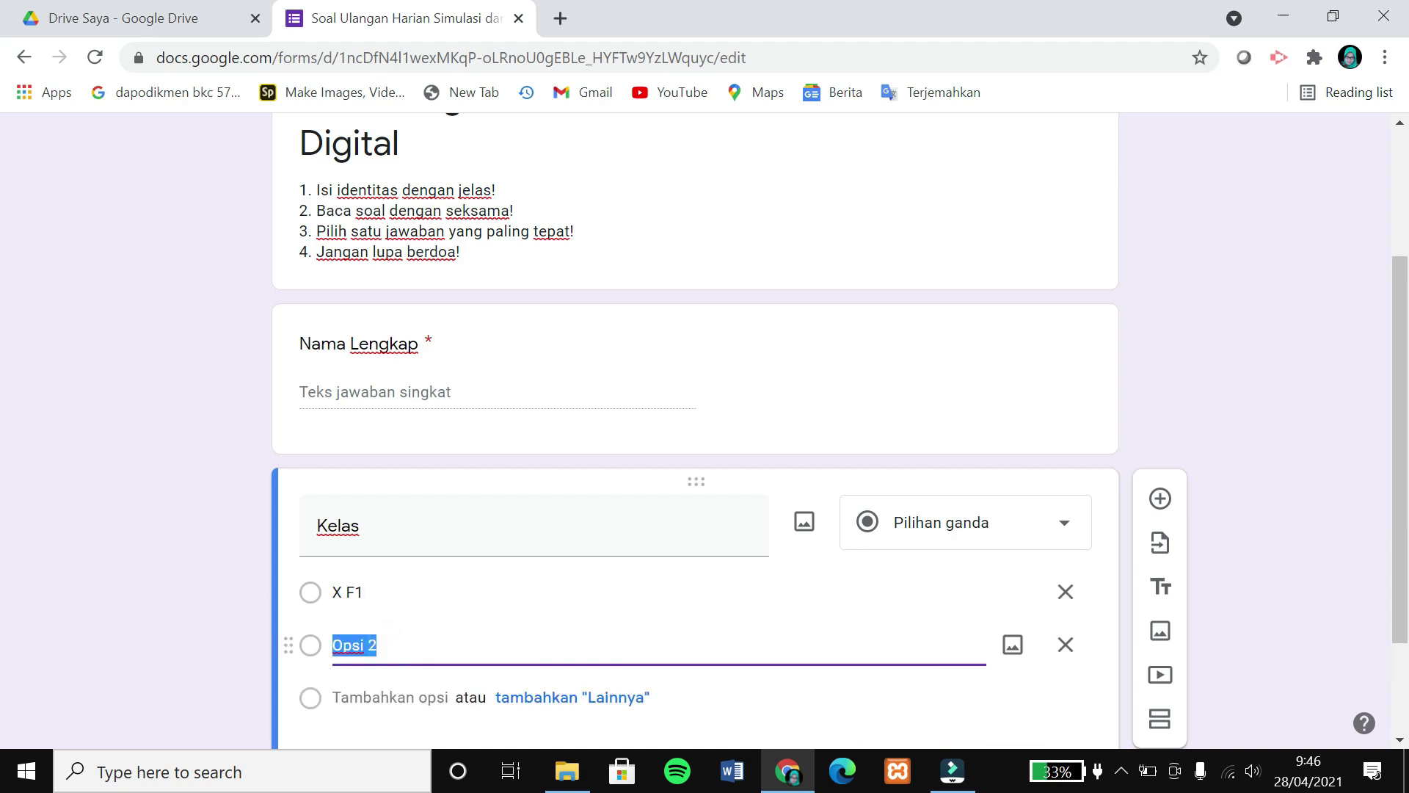
text(XF2)
click(346, 645)
click(403, 698)
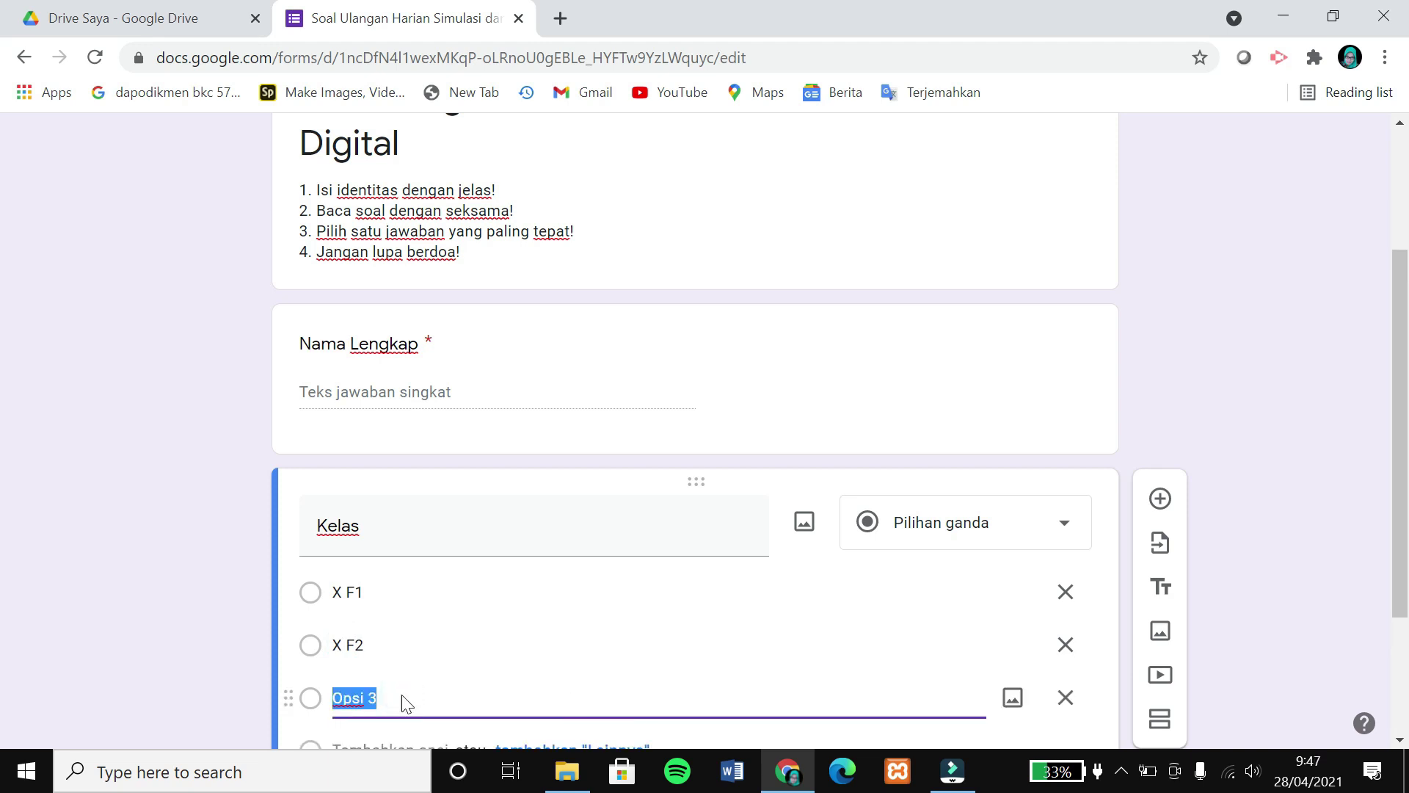
text(X P)
scroll(696, 440, down, 1)
key(Return)
text(X TKR)
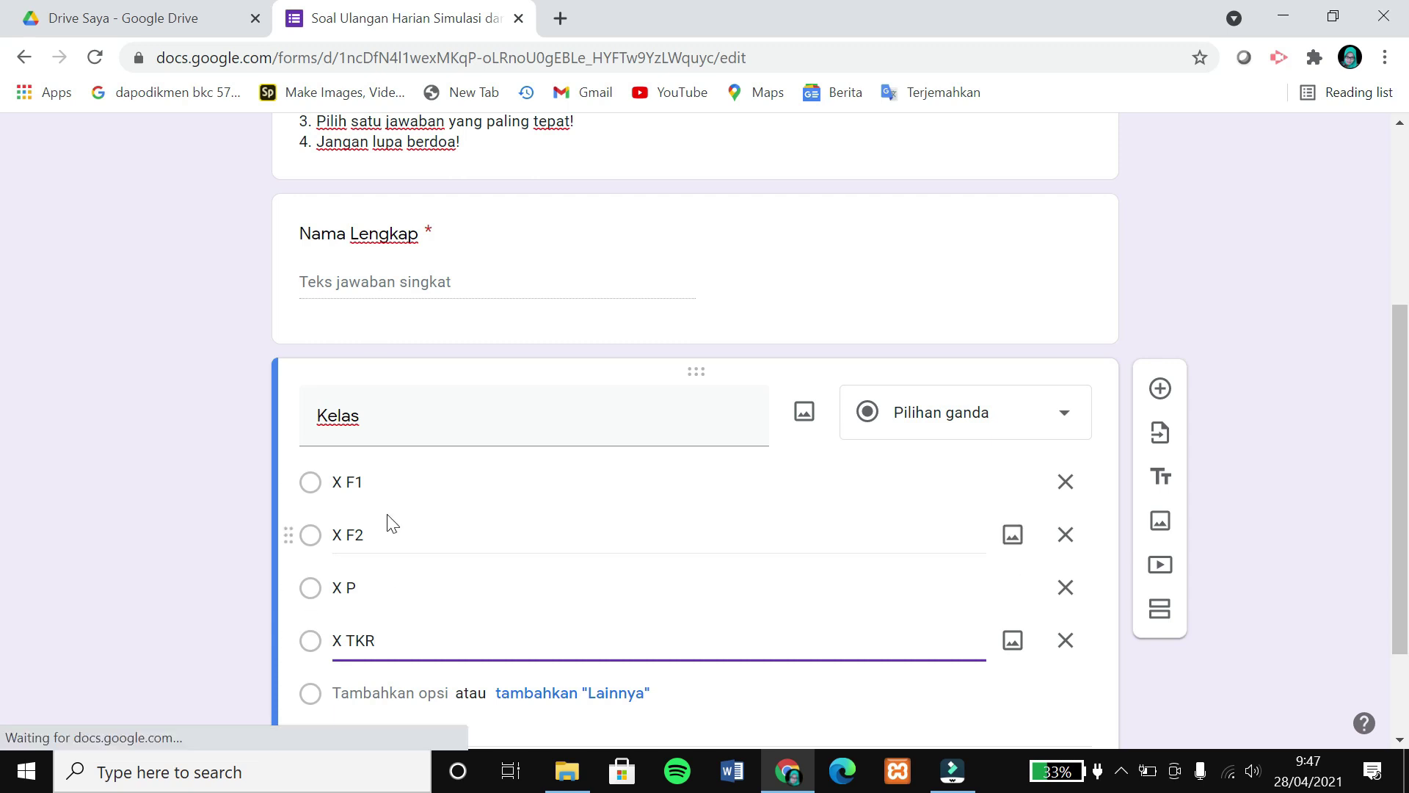
Remove the empty fifth option and add a blank third question.
scroll(836, 636, down, 1)
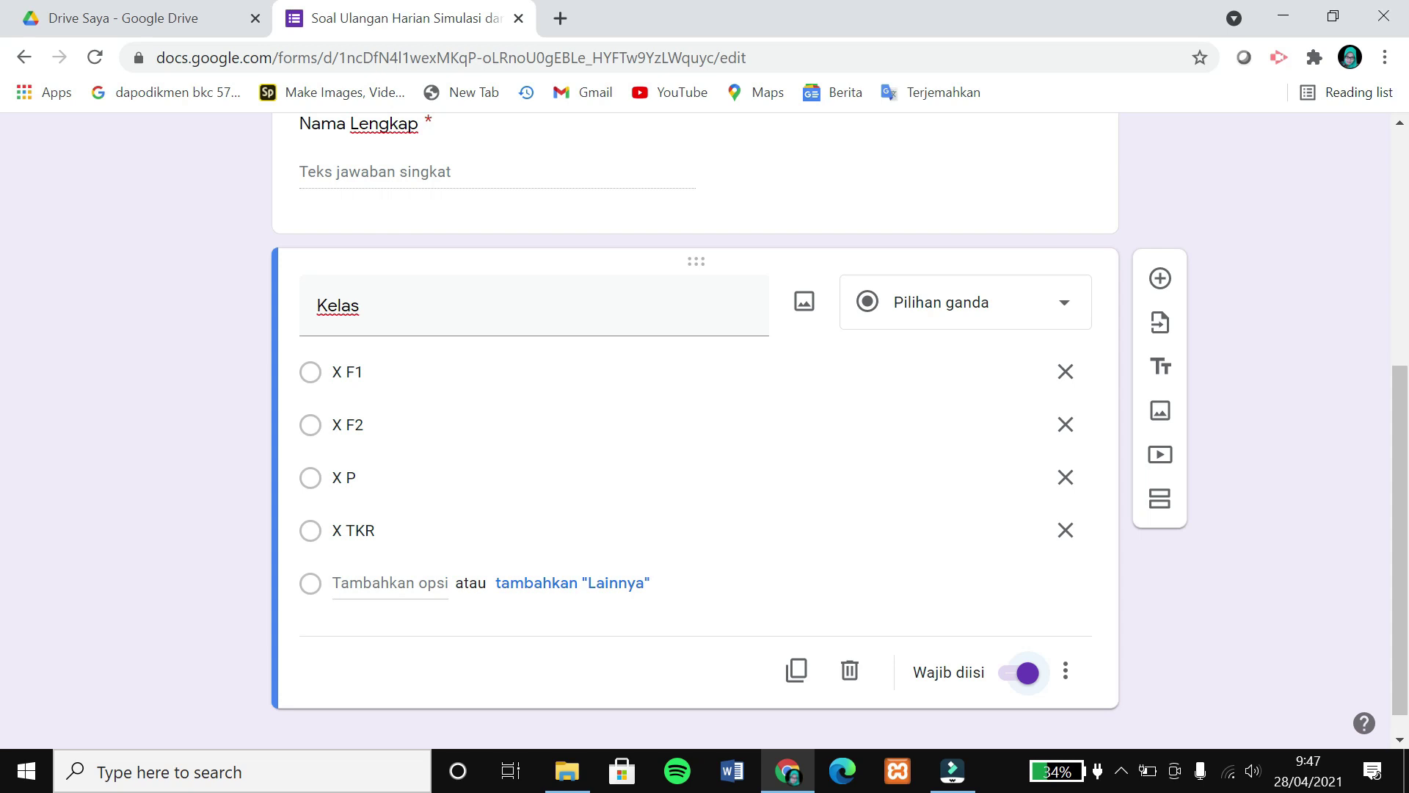
click(417, 583)
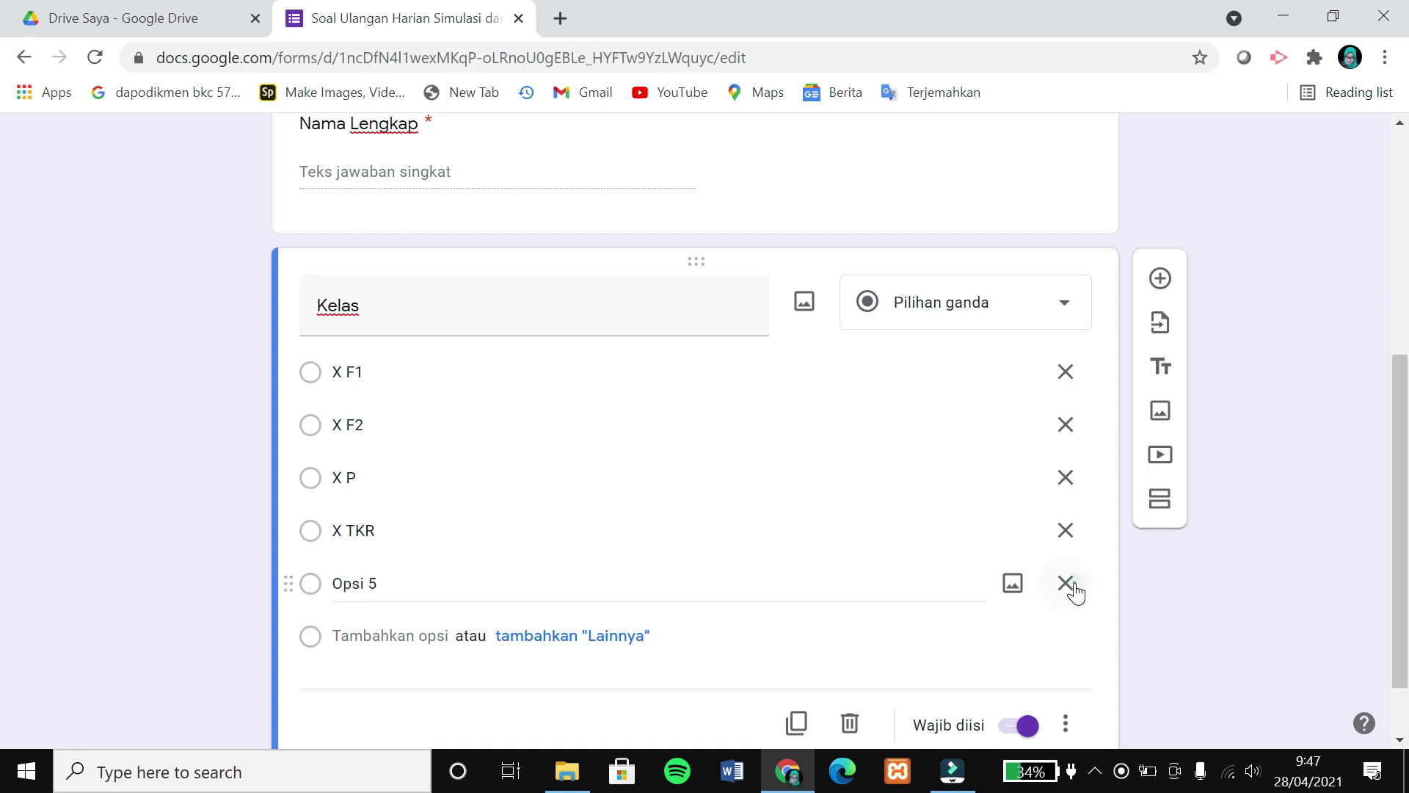
click(1072, 585)
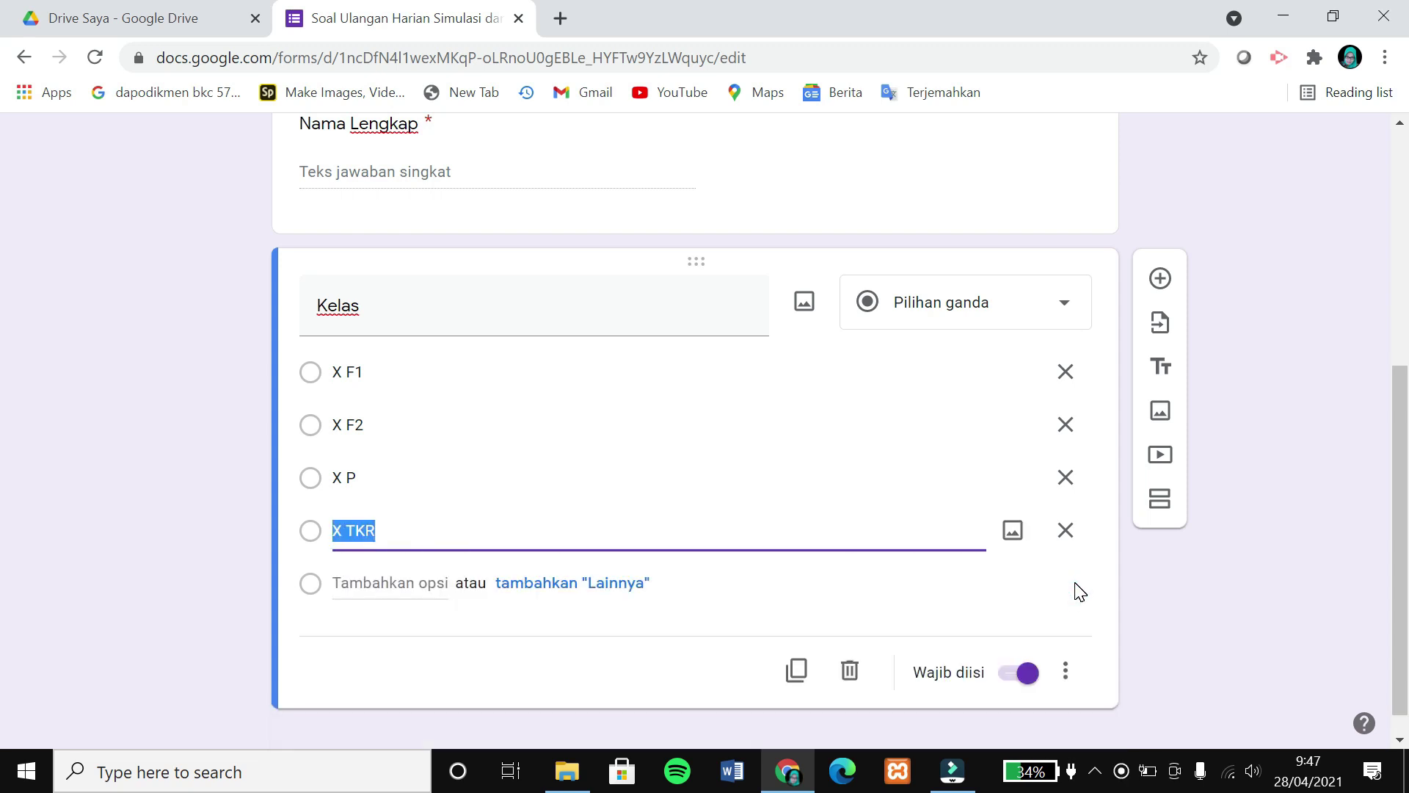
click(1159, 280)
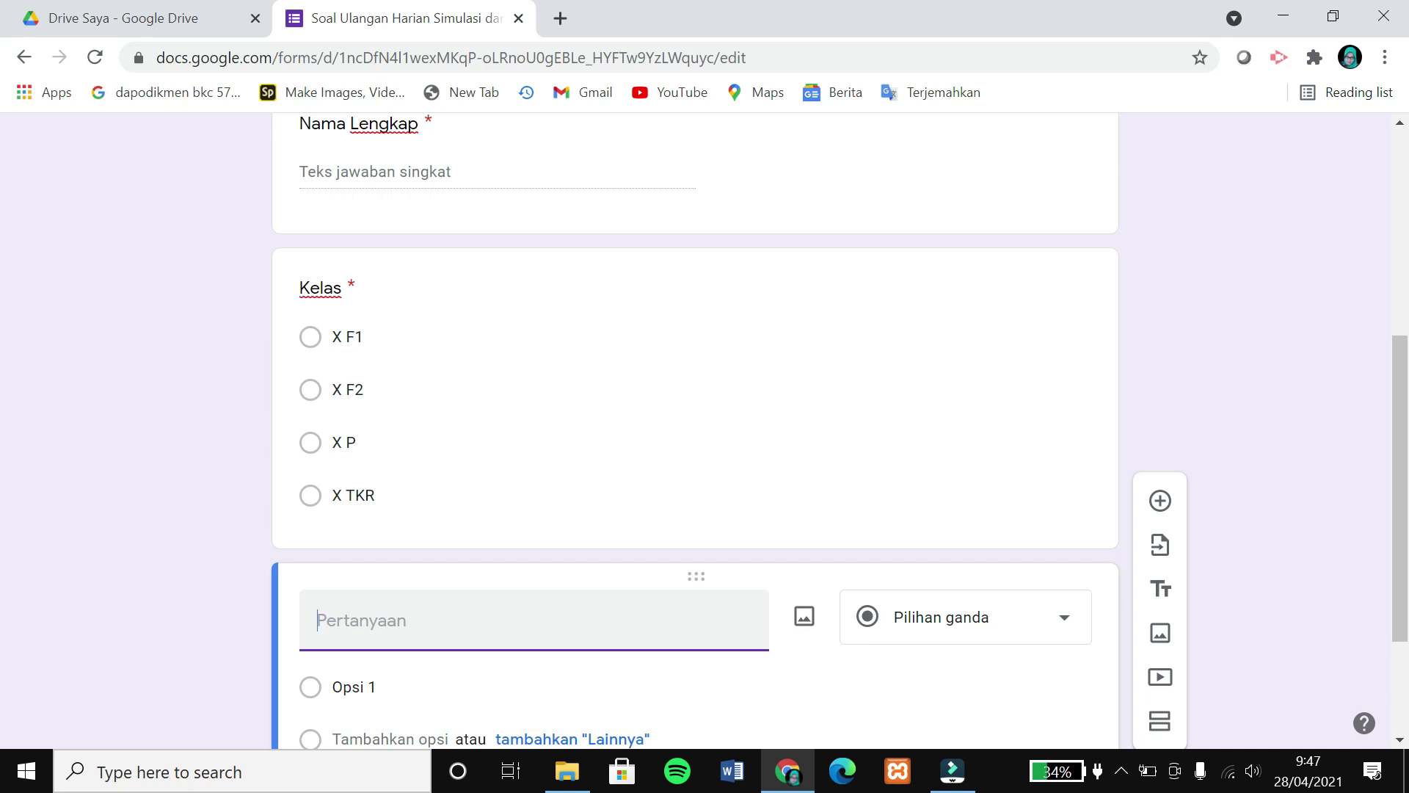
Title the third question 'Token' as a required short-answer item.
text(Token)
scroll(609, 580, down, 1)
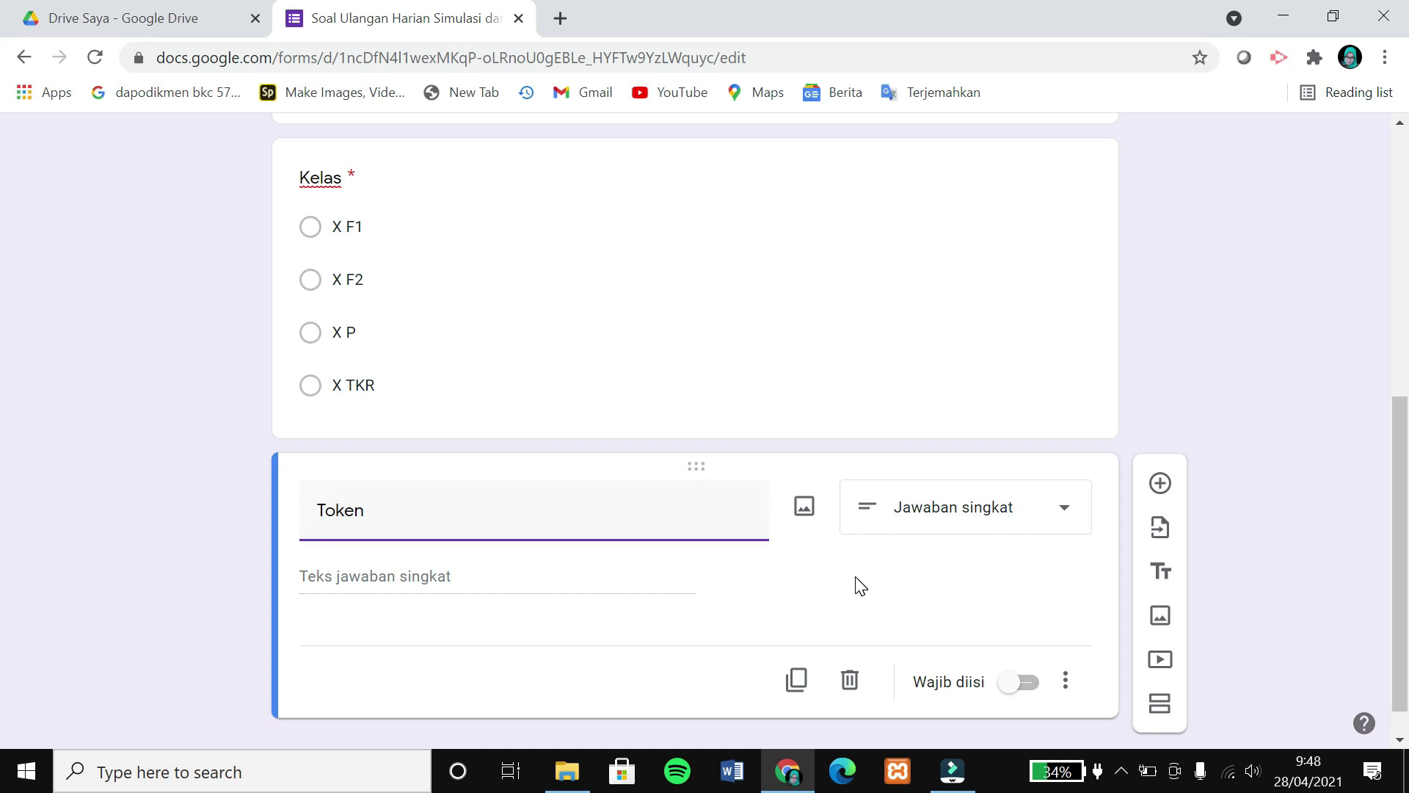
click(1010, 687)
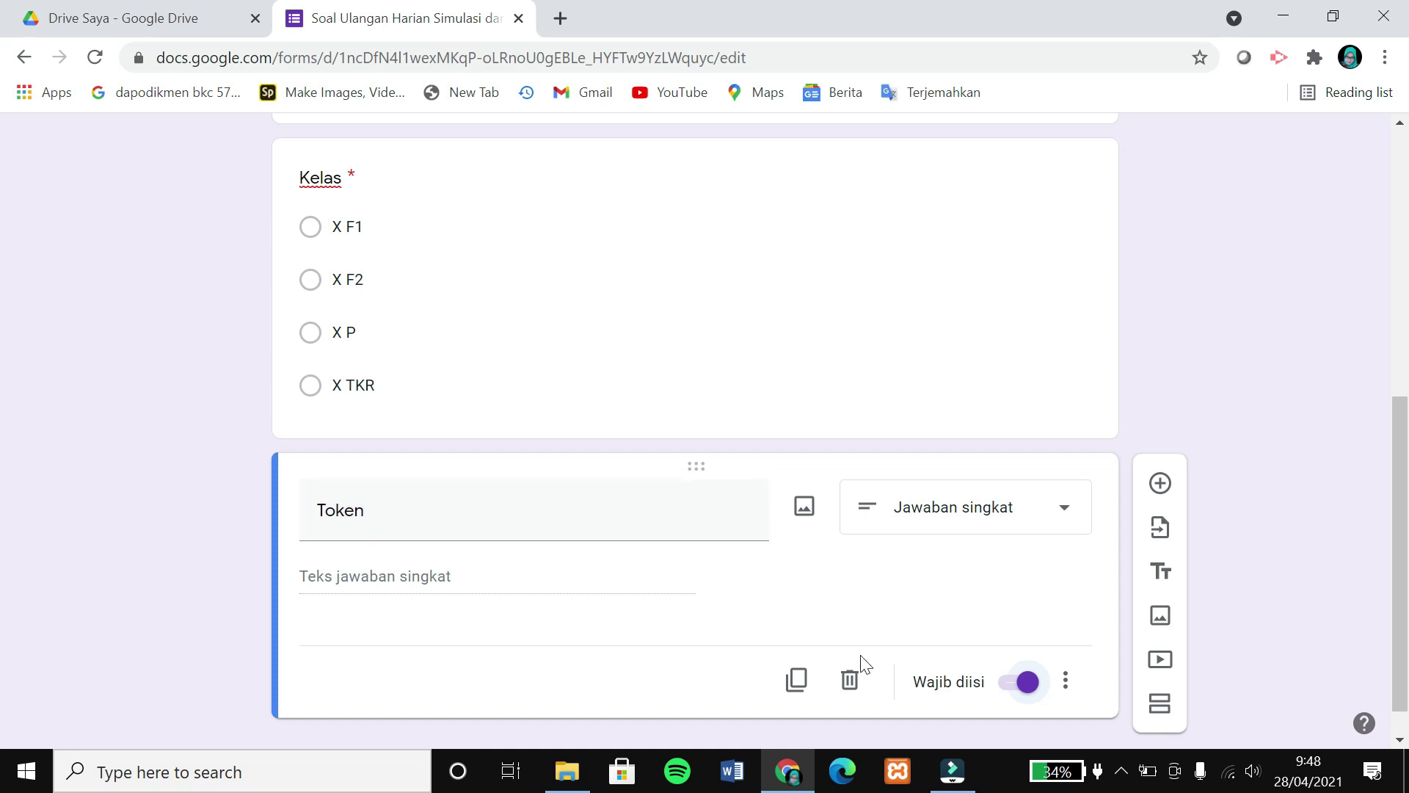
Add Text > Contains answer validation to Token, requiring the exam token code.
click(1066, 683)
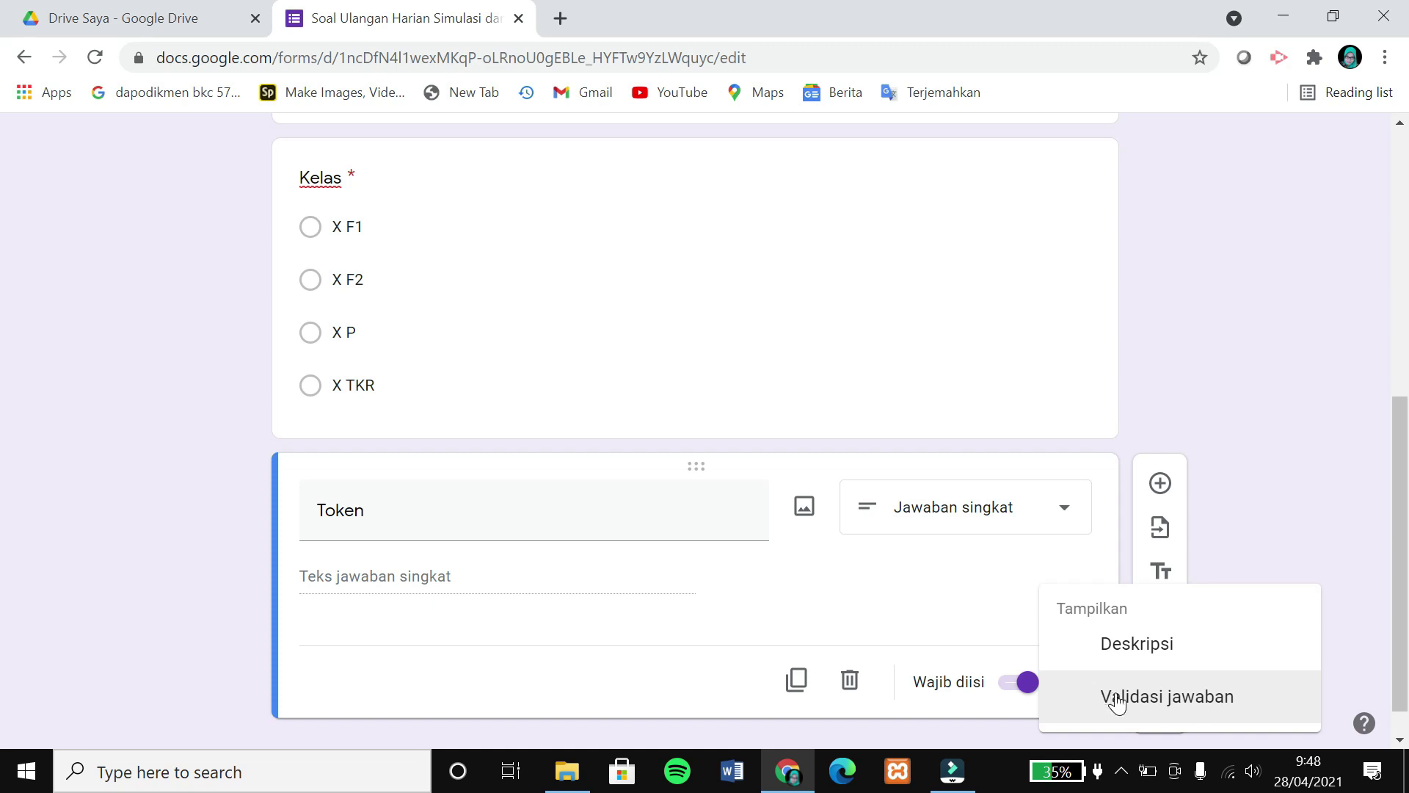
click(1215, 697)
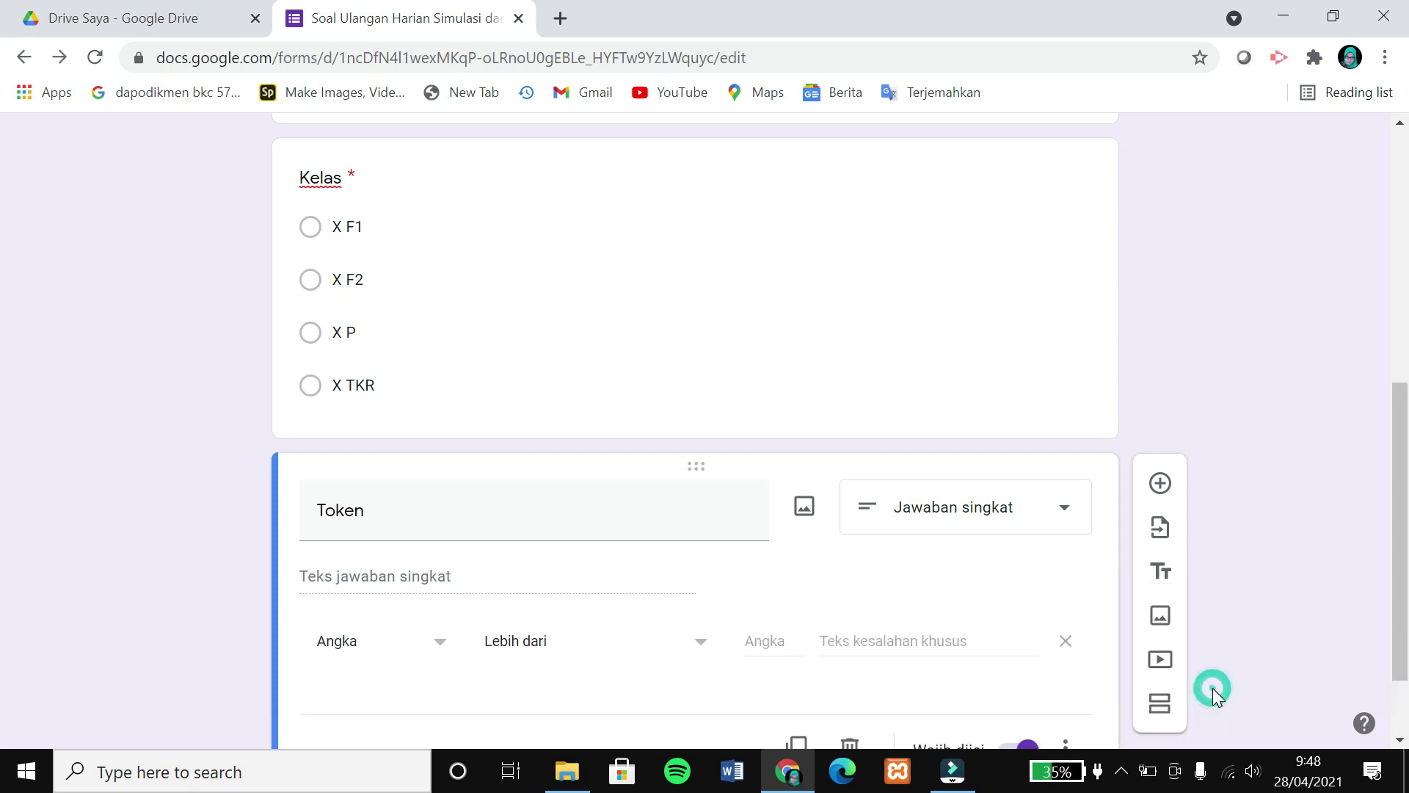
scroll(494, 660, down, 1)
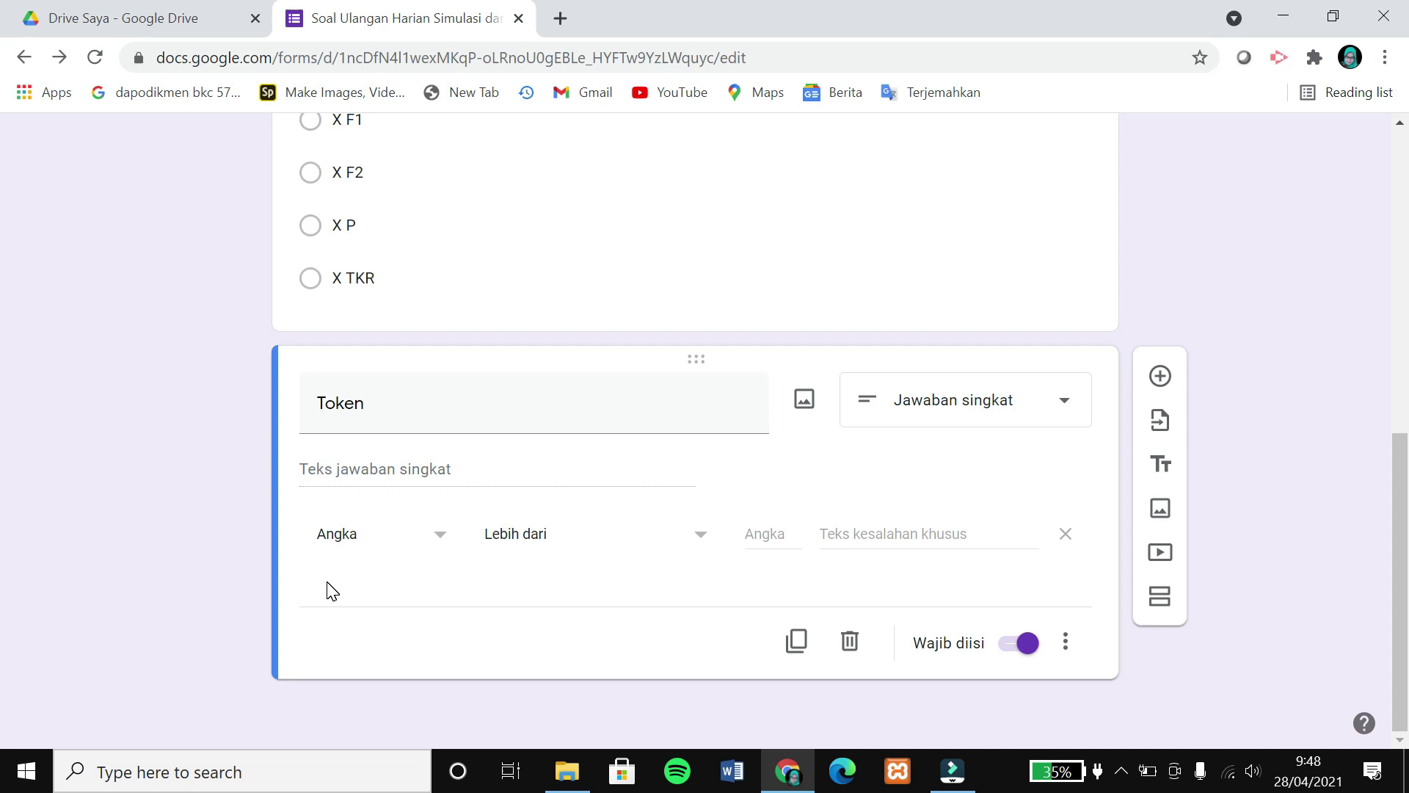
click(435, 541)
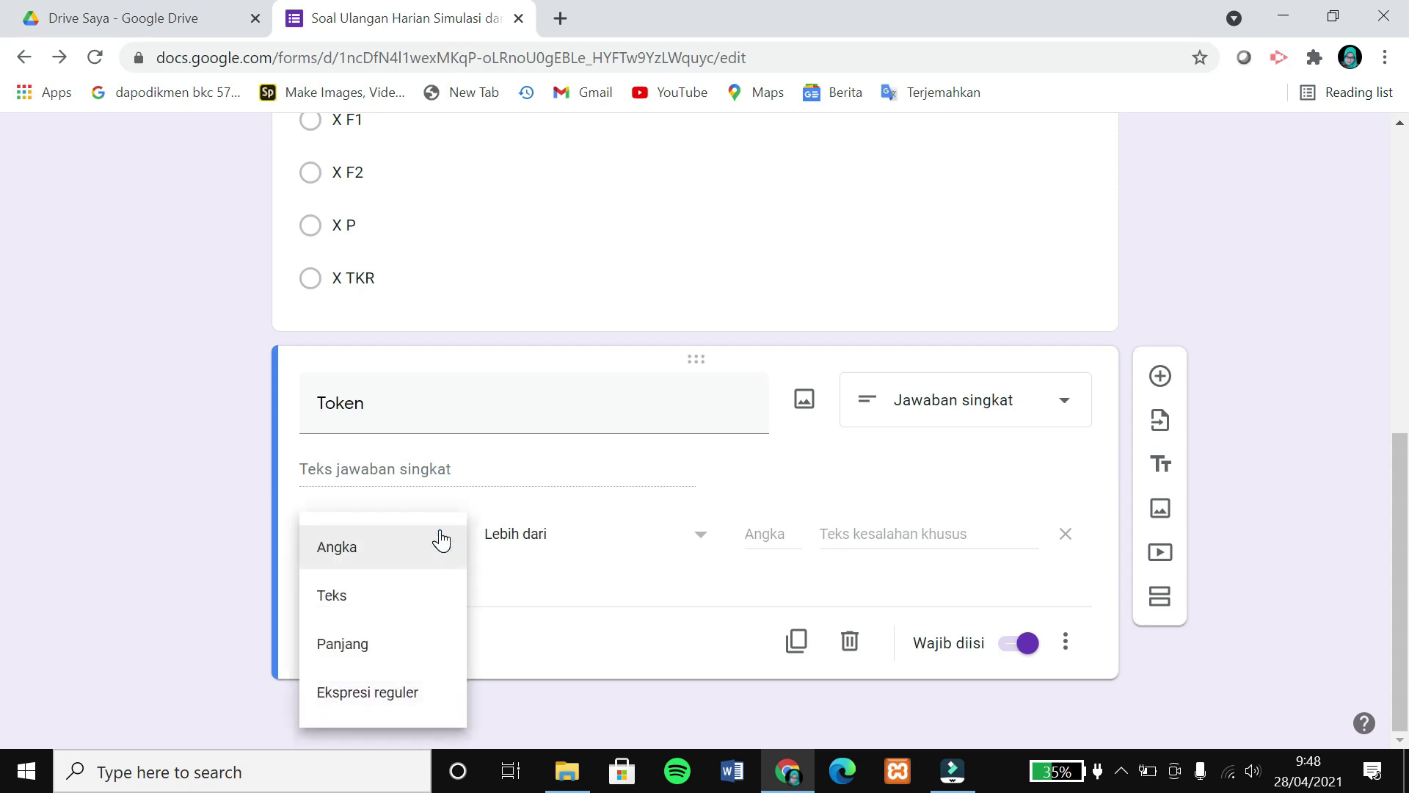
click(359, 616)
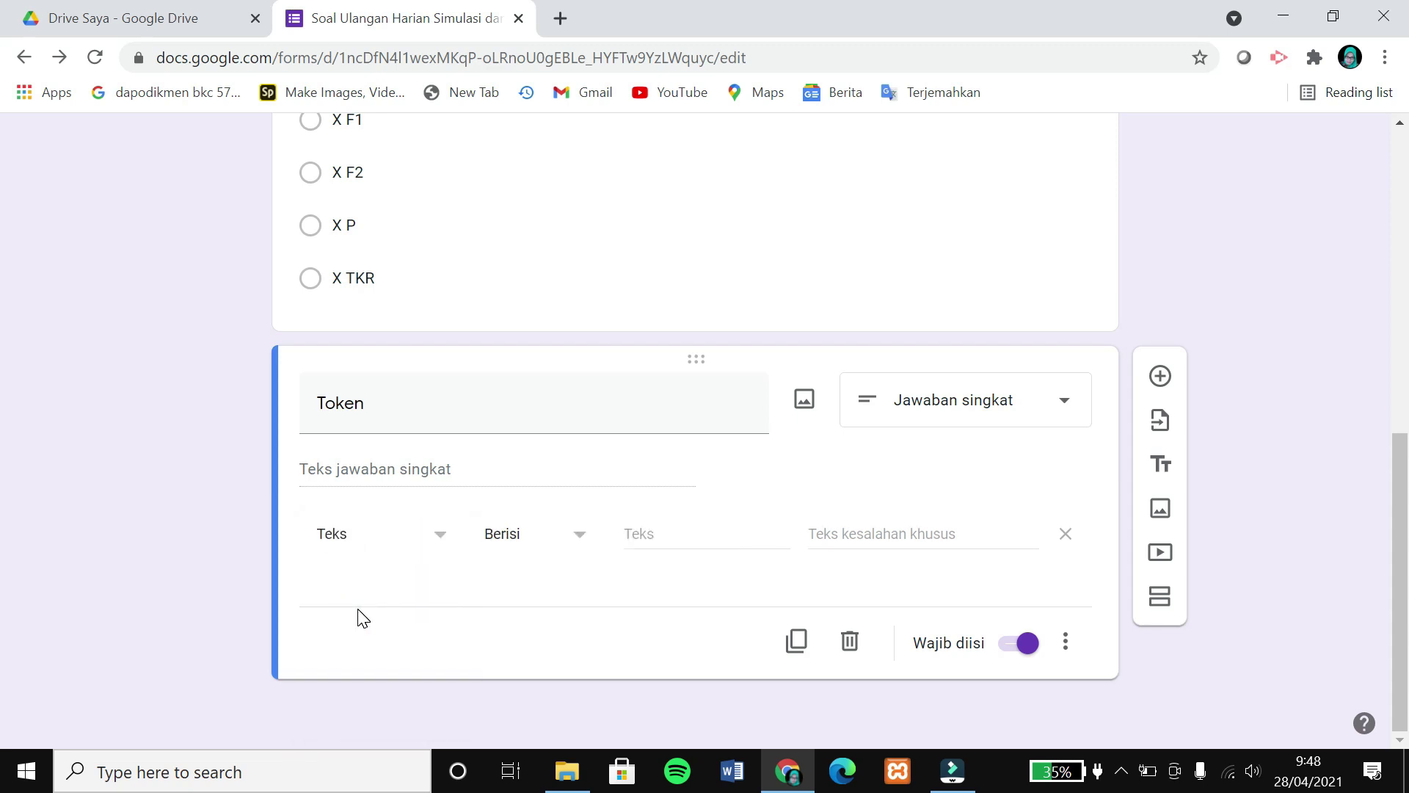
click(422, 555)
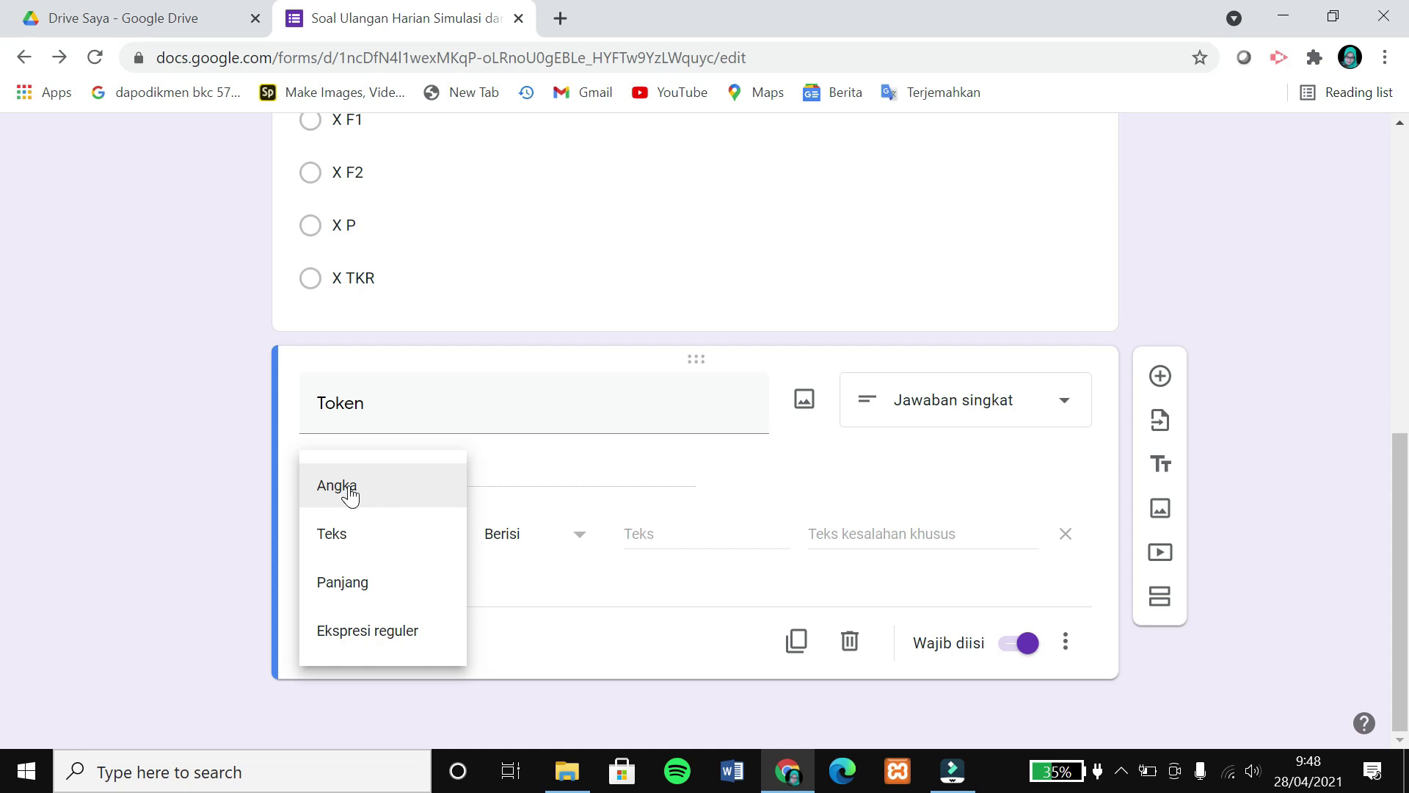
click(347, 535)
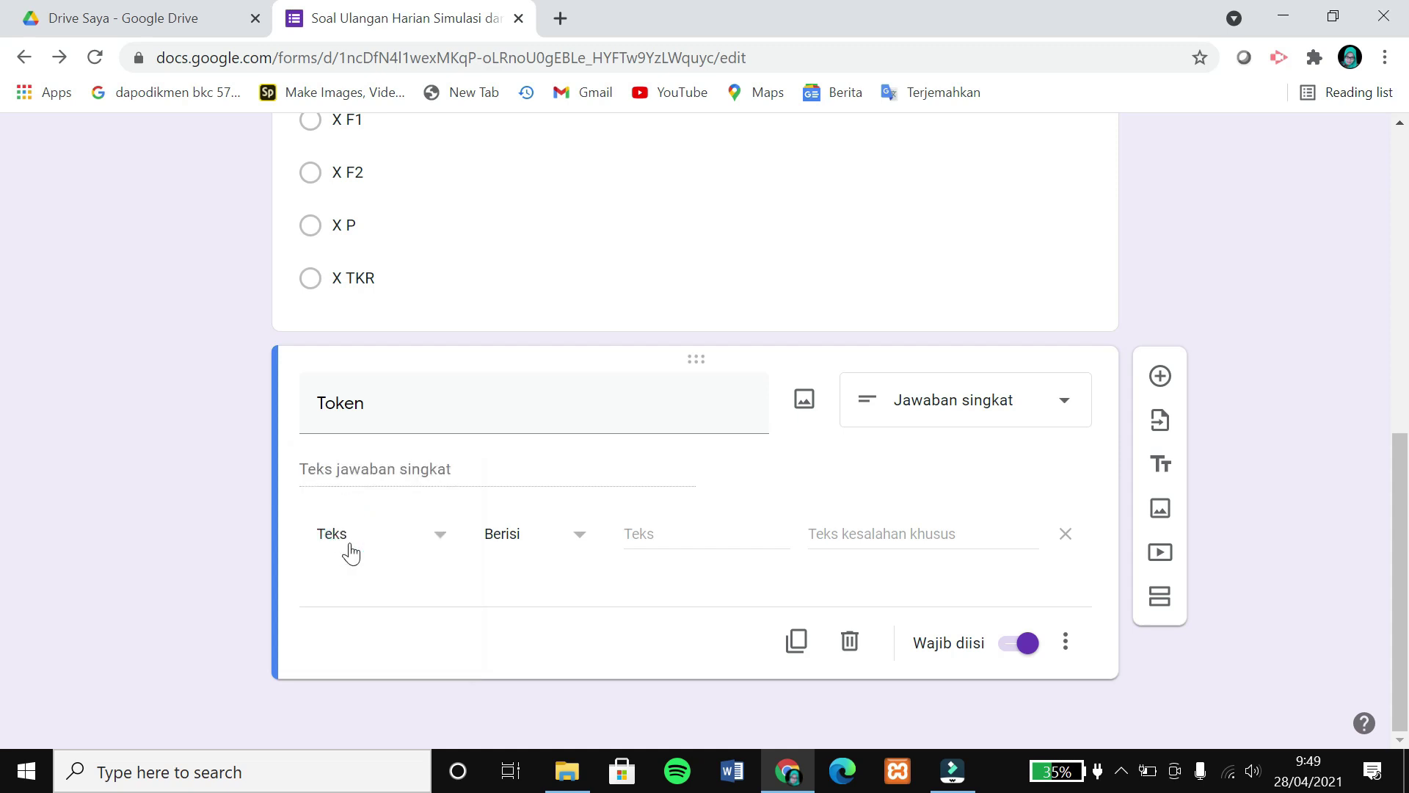
click(663, 534)
text(simdig)
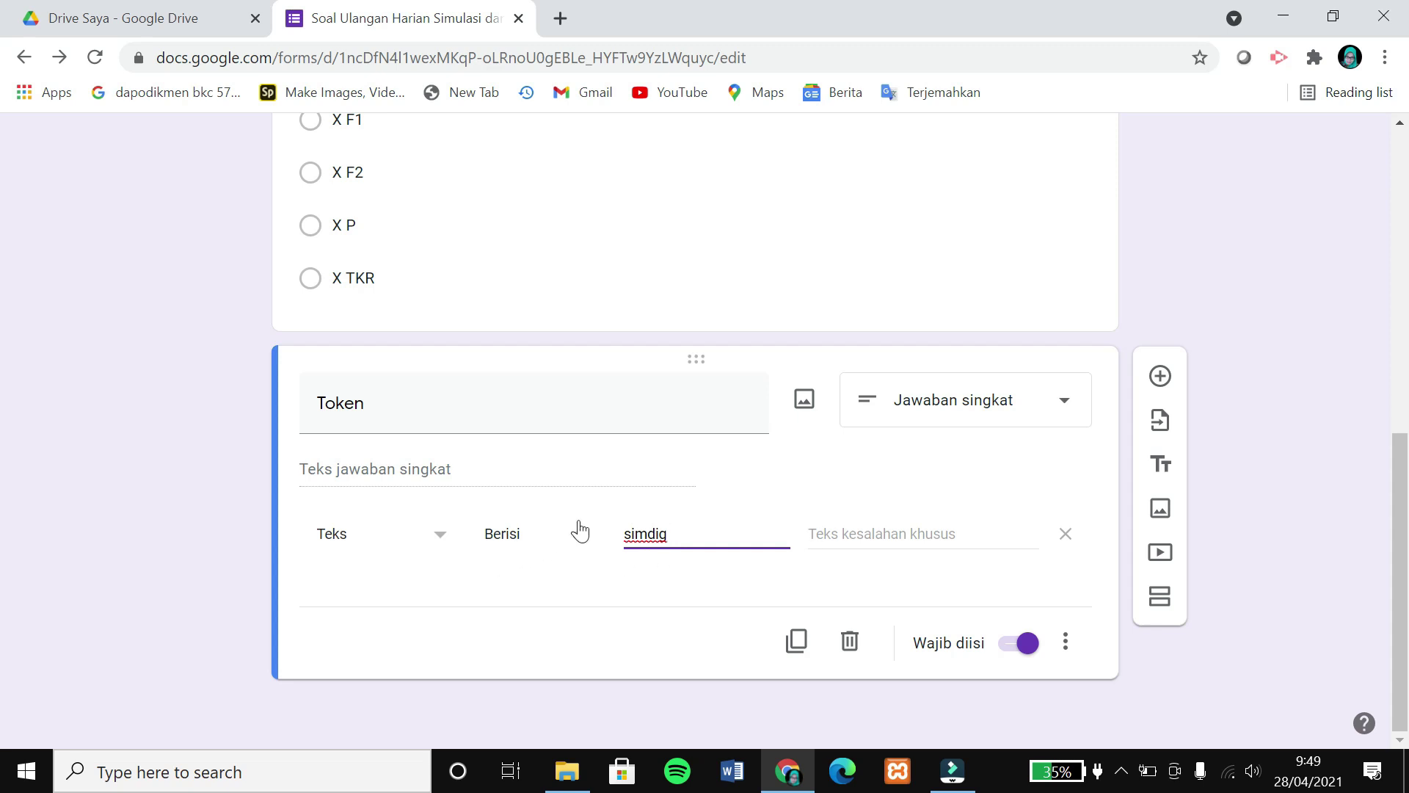
Set the validation error message to 'Token yang Anda masukkan salah!'.
click(877, 525)
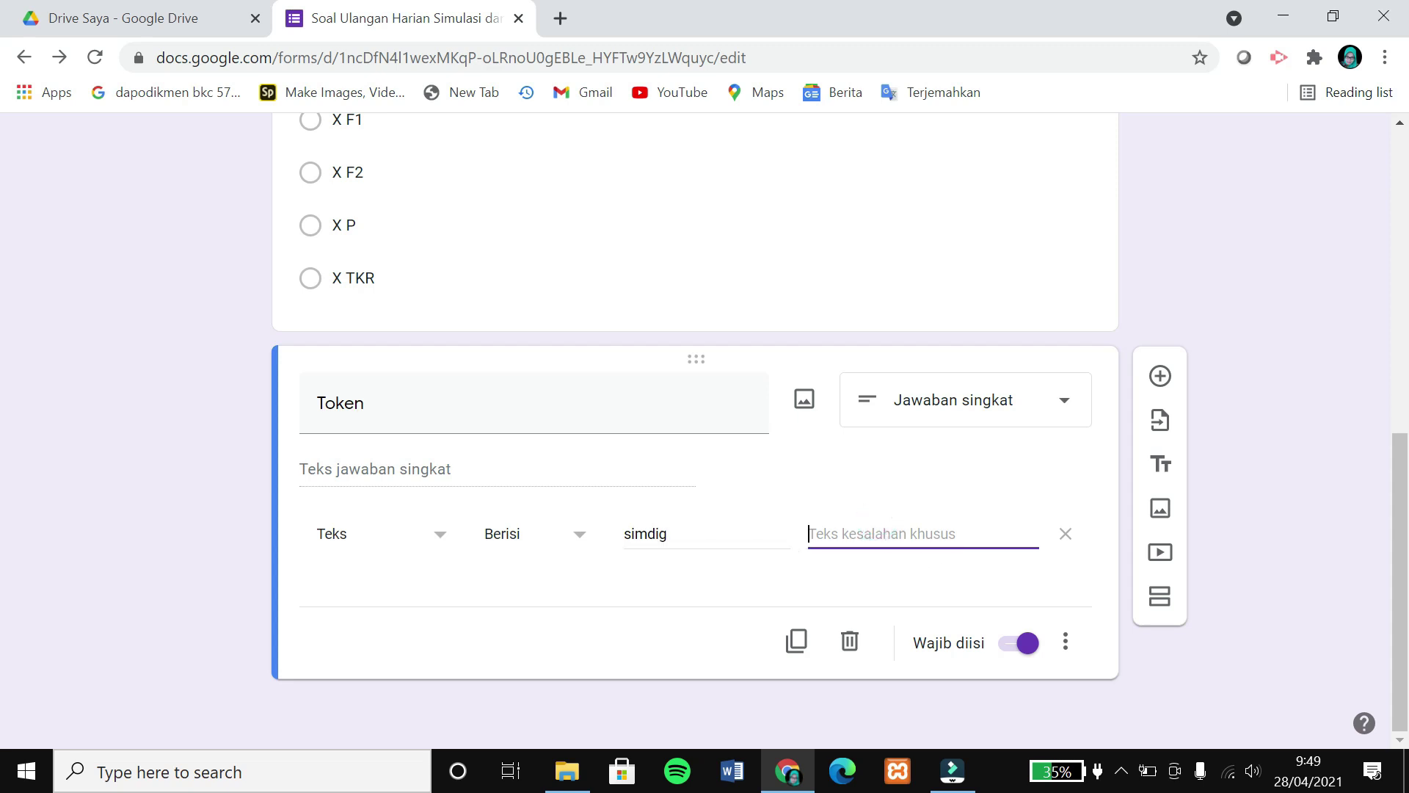
text(Silakan)
key(Home)
text(Token yang Anda)
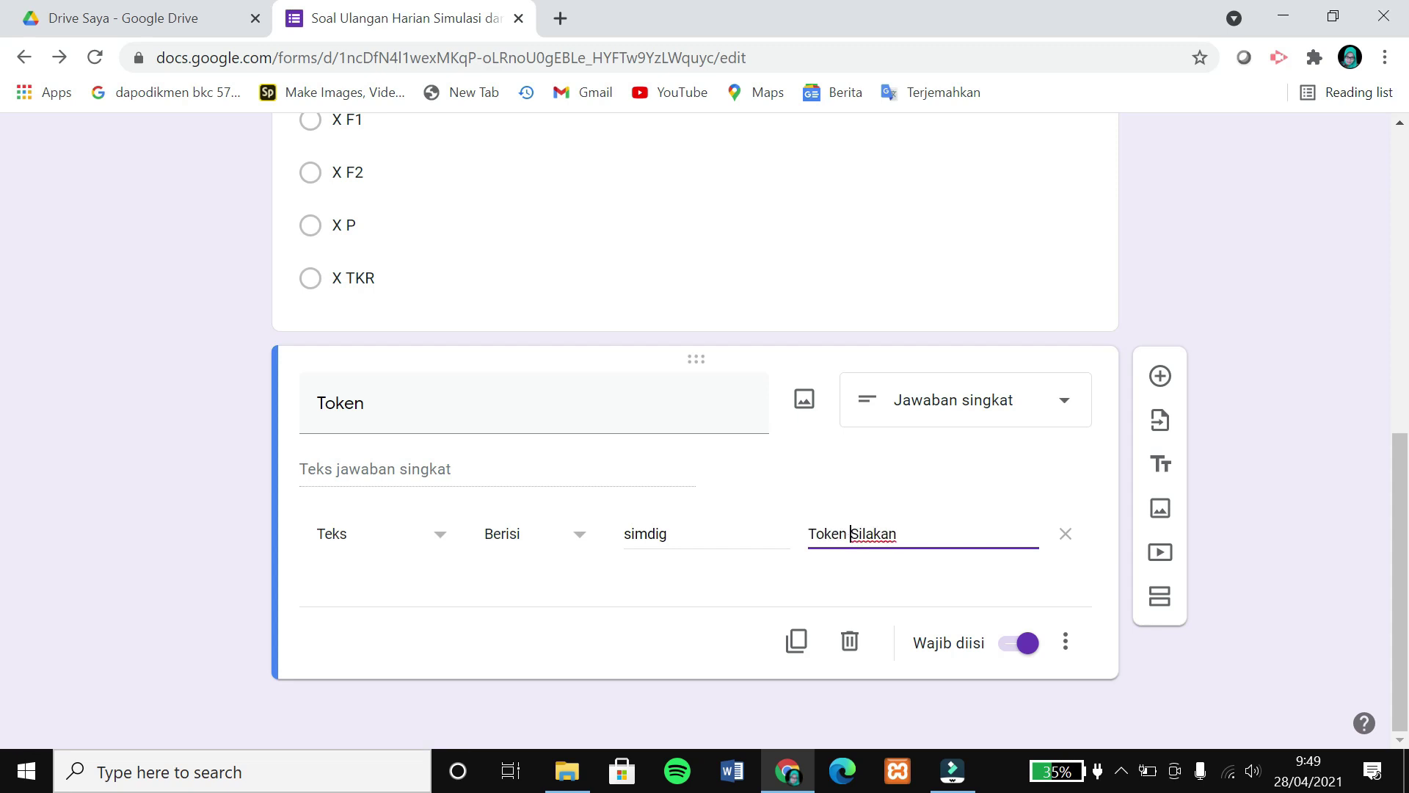
key(shift+End)
text(masukkan salah!)
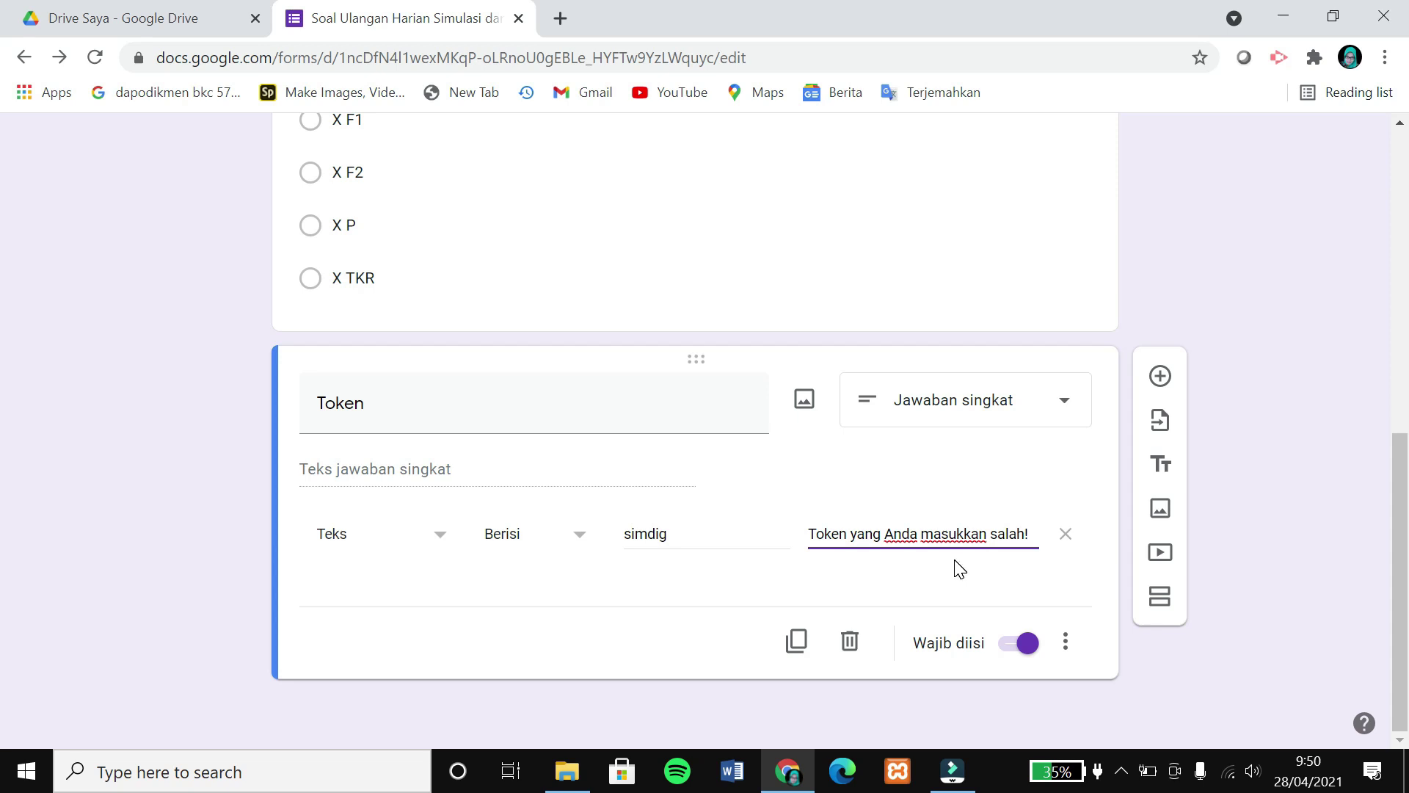
click(1160, 377)
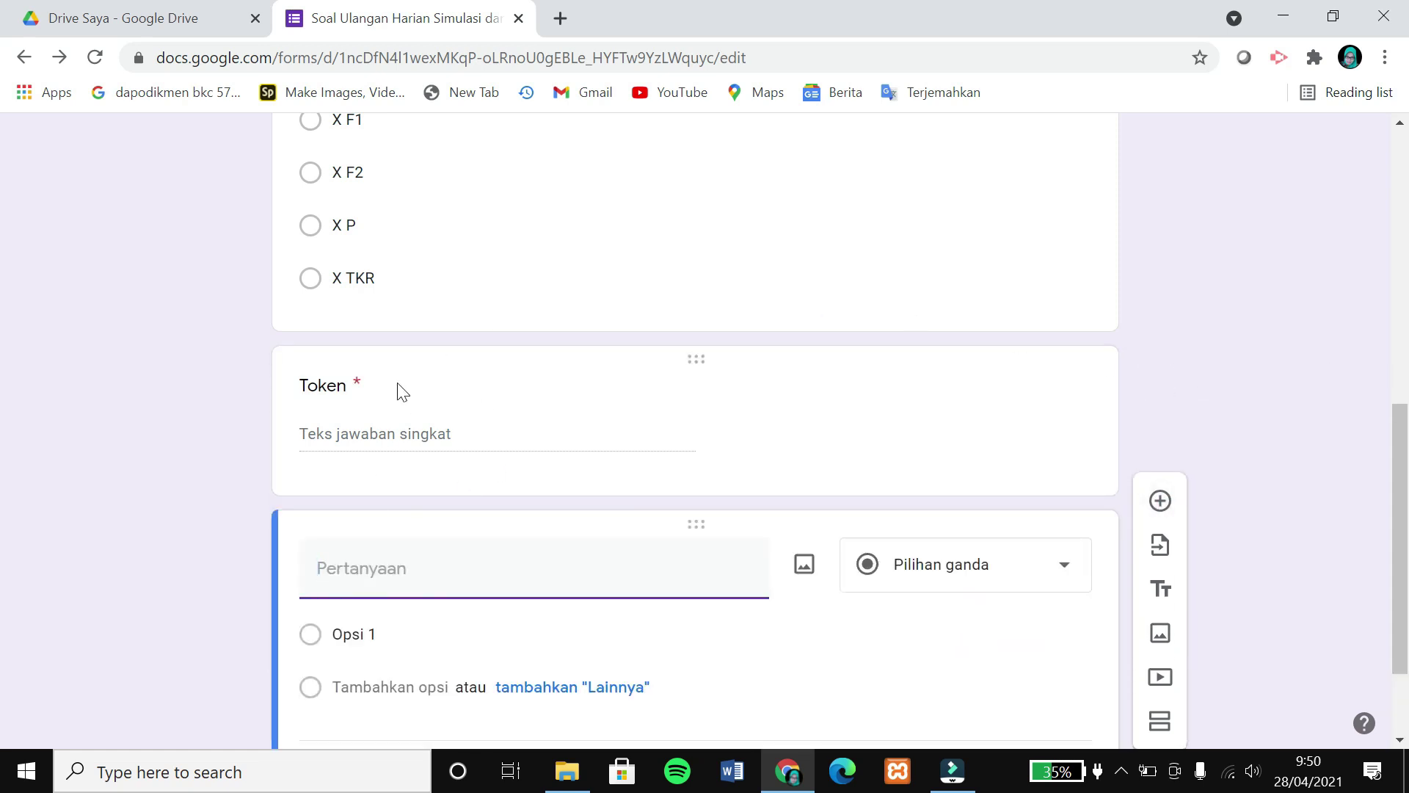
scroll(921, 591, down, 1)
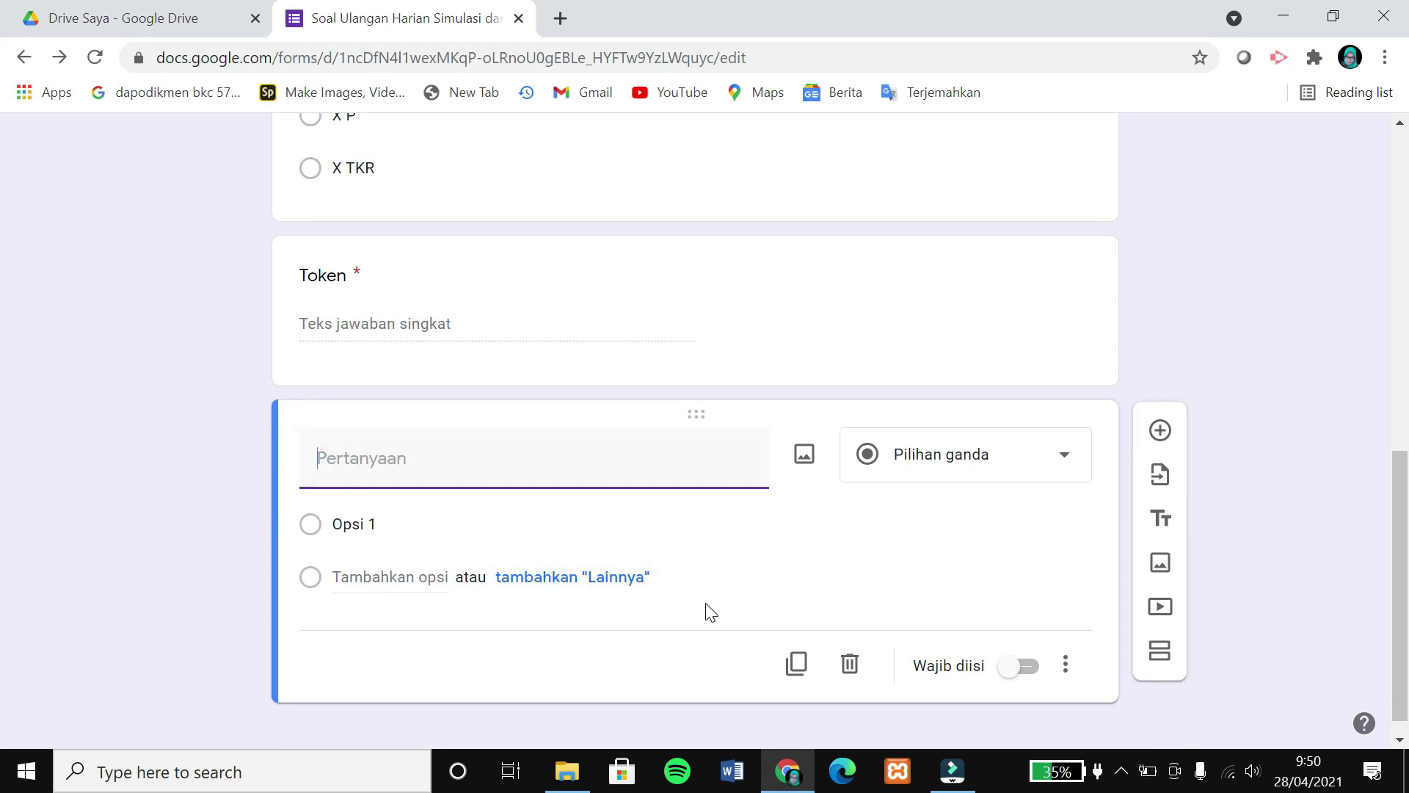
click(851, 665)
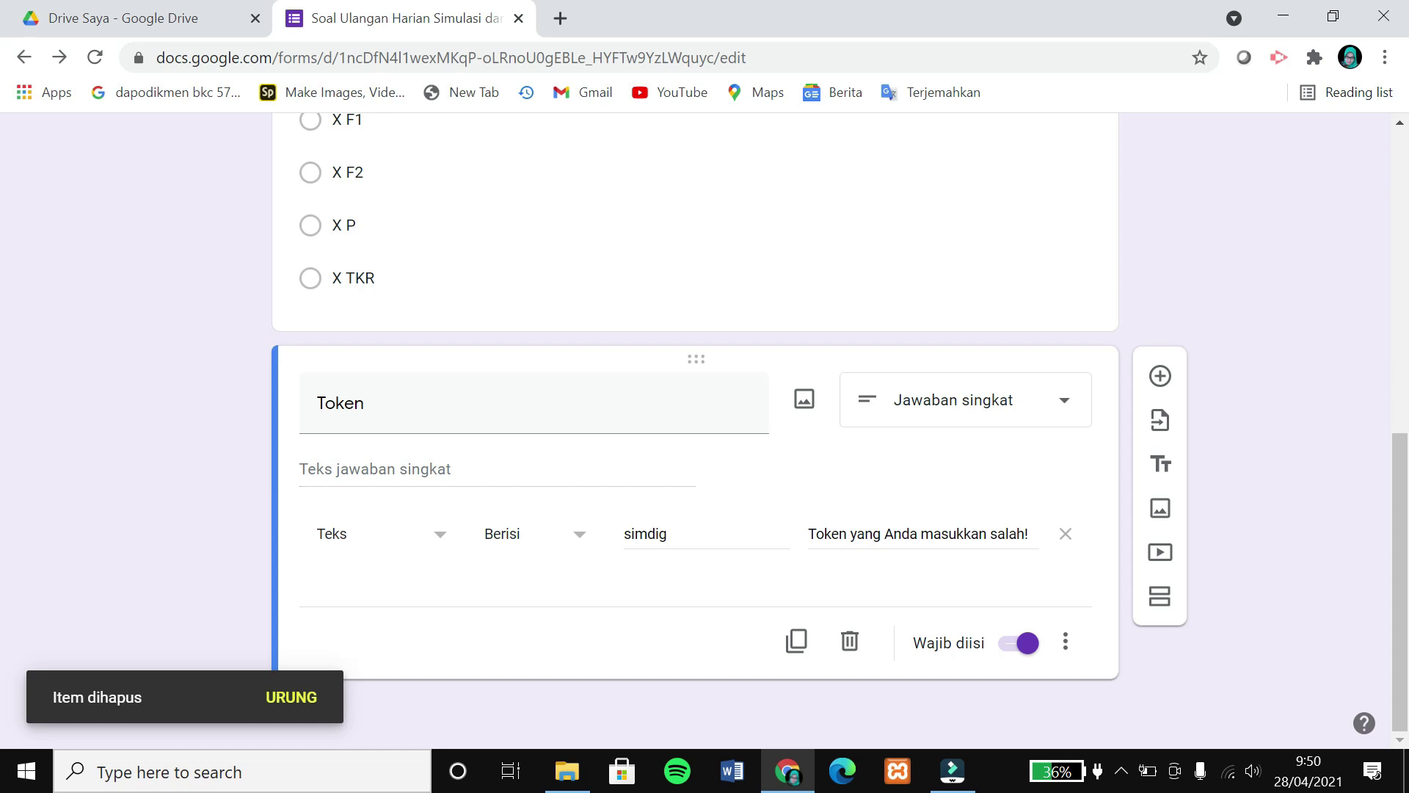
scroll(1218, 453, up, 15)
scroll(1251, 580, down, 15)
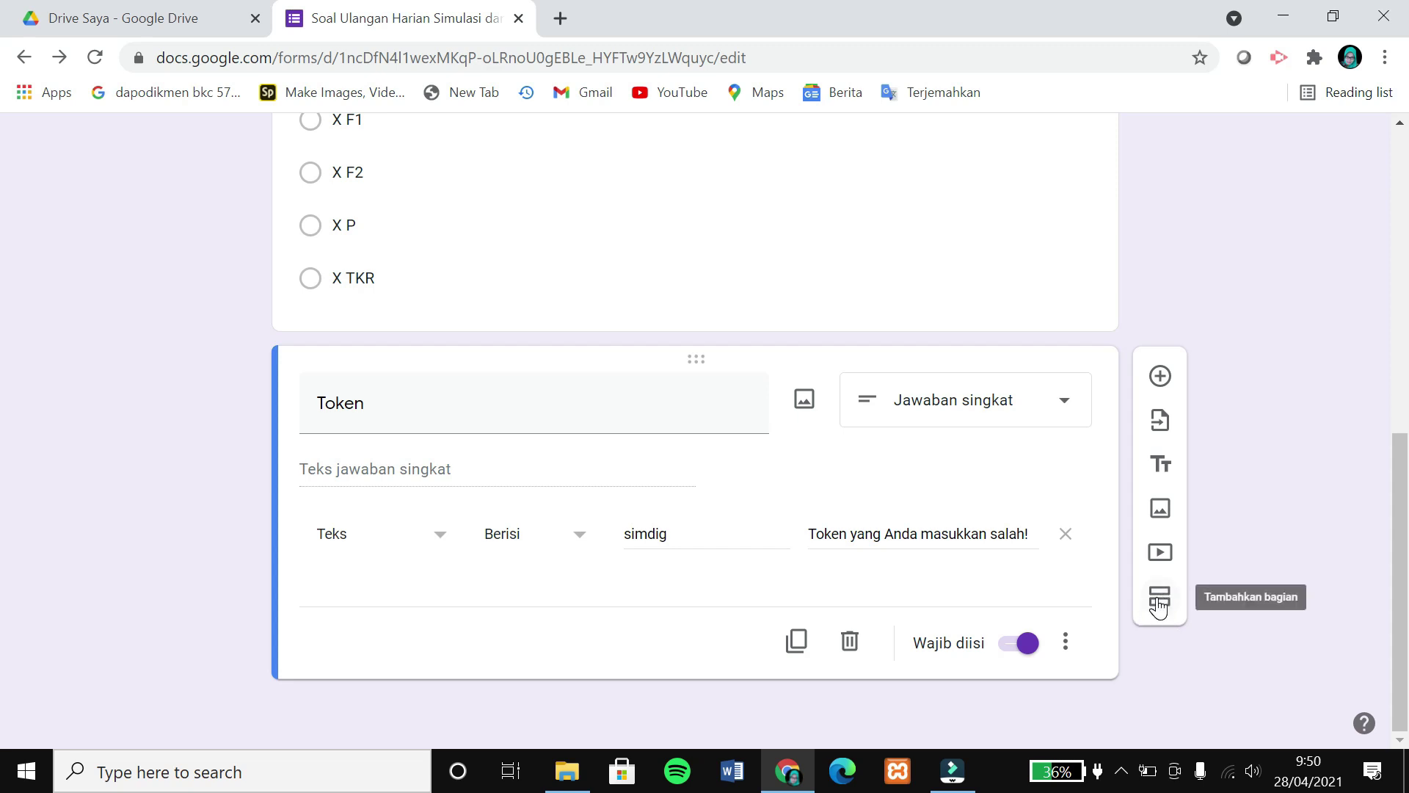
Create section 'Soal Pilihan Ganda' described 'Pilih satu jawaban yang paling tepat!' with one blank question.
click(1158, 603)
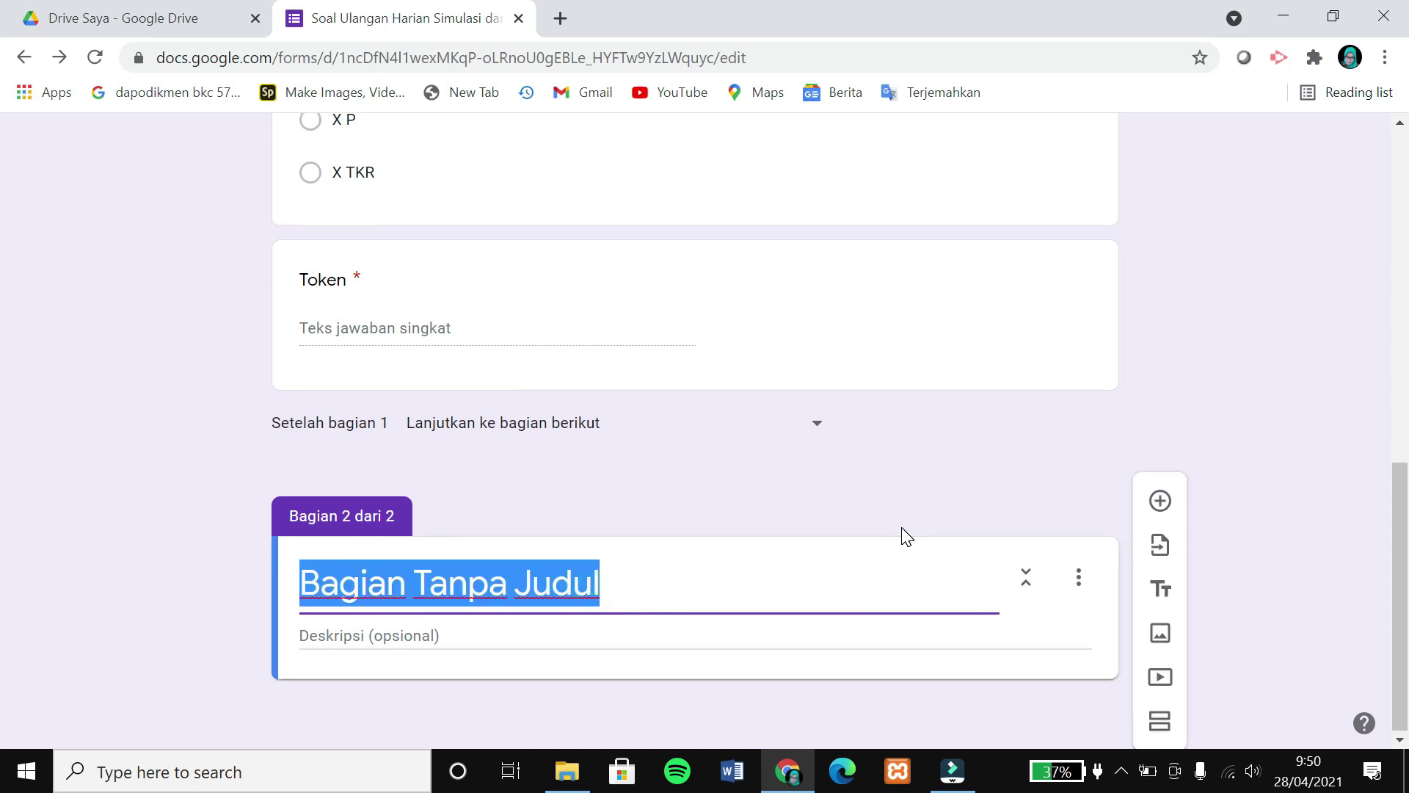
text(Soa)
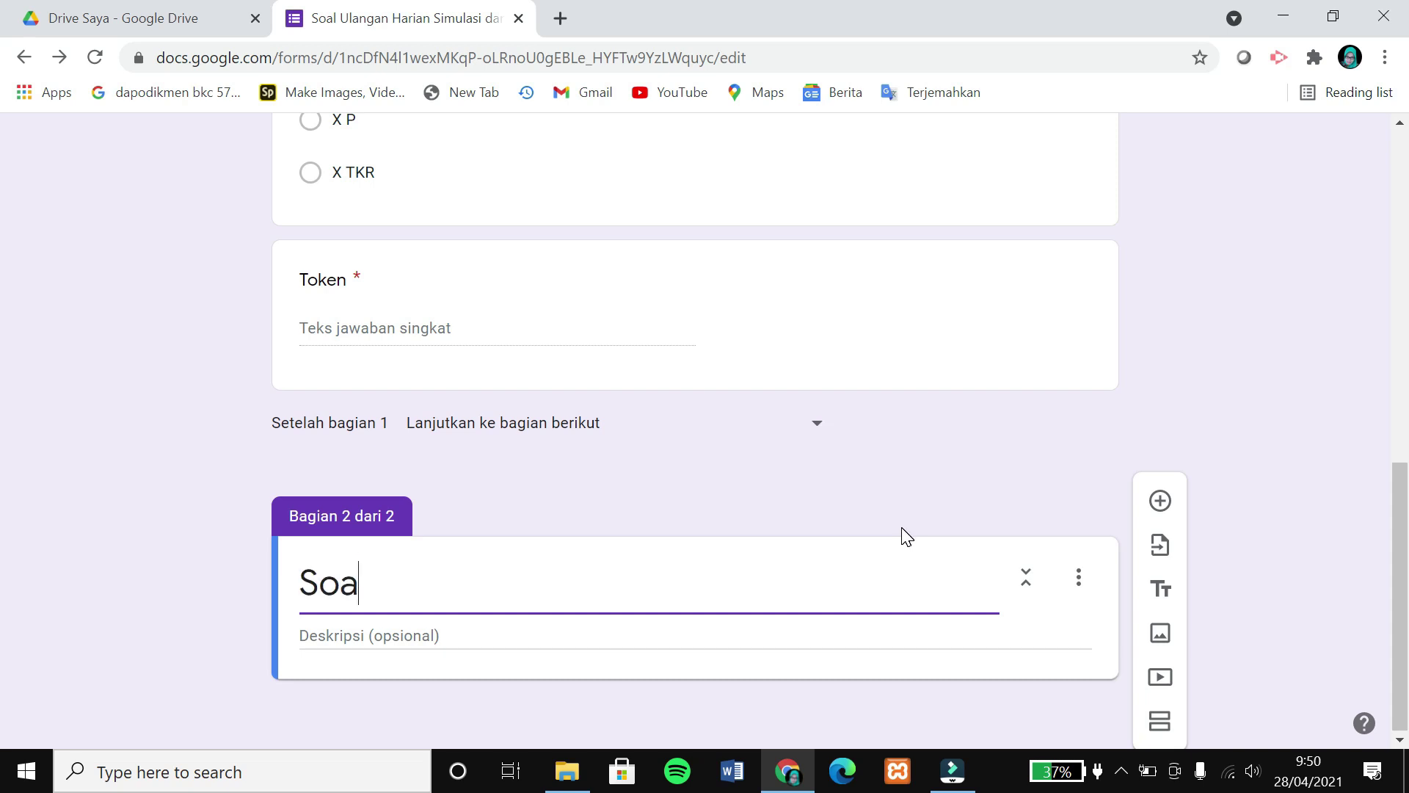
text(l Pilihan Ganda)
click(582, 633)
text(Pil)
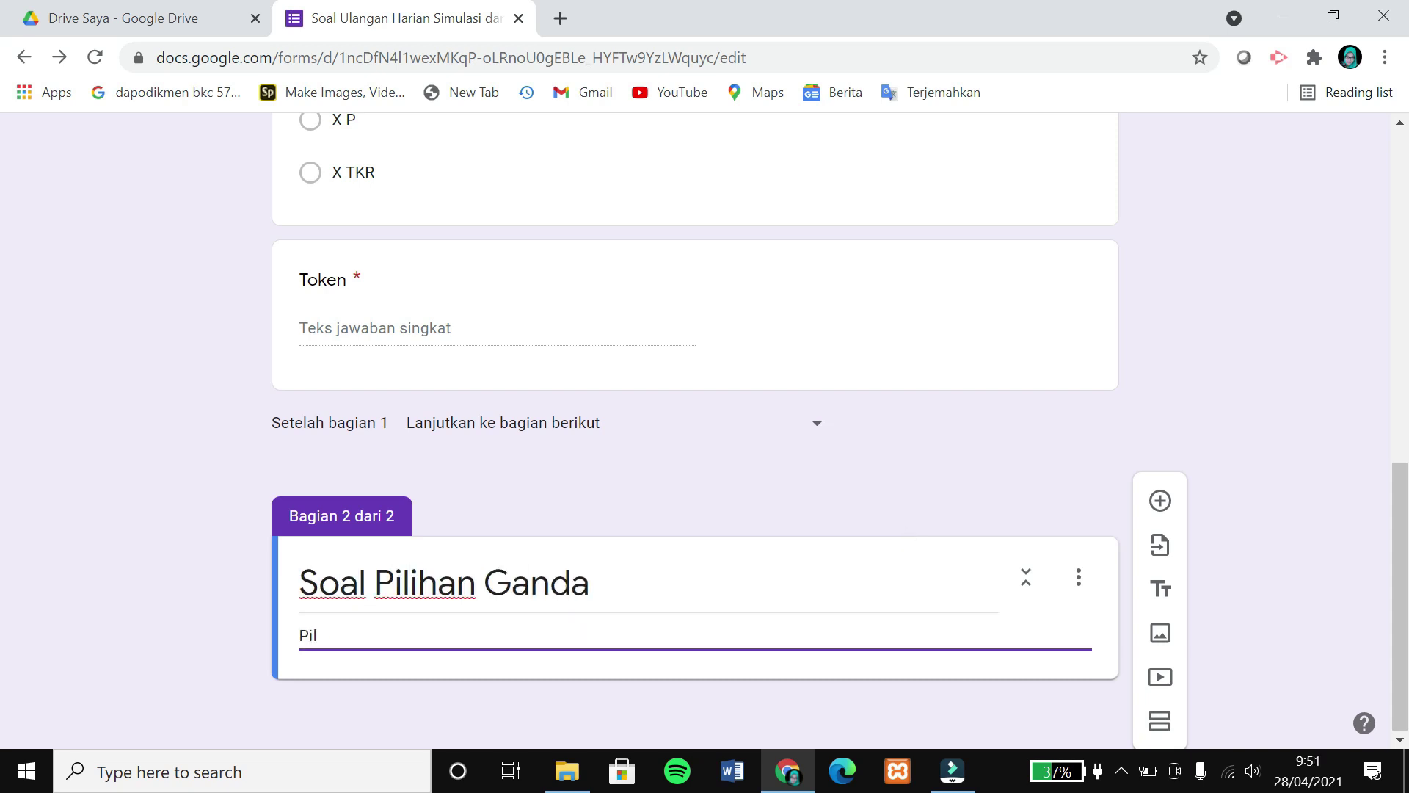
text(ih satu jawaban yang paling tepat!)
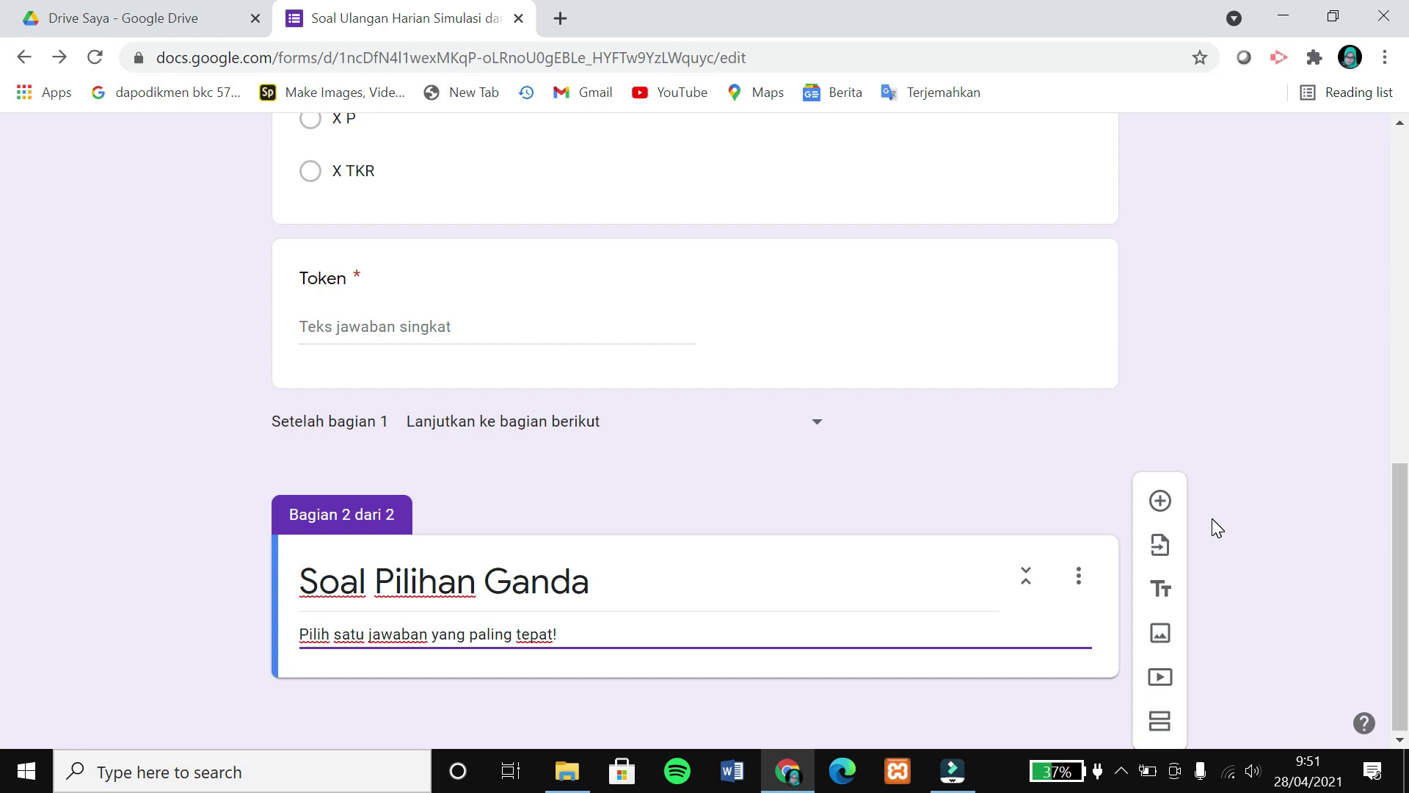
click(1161, 503)
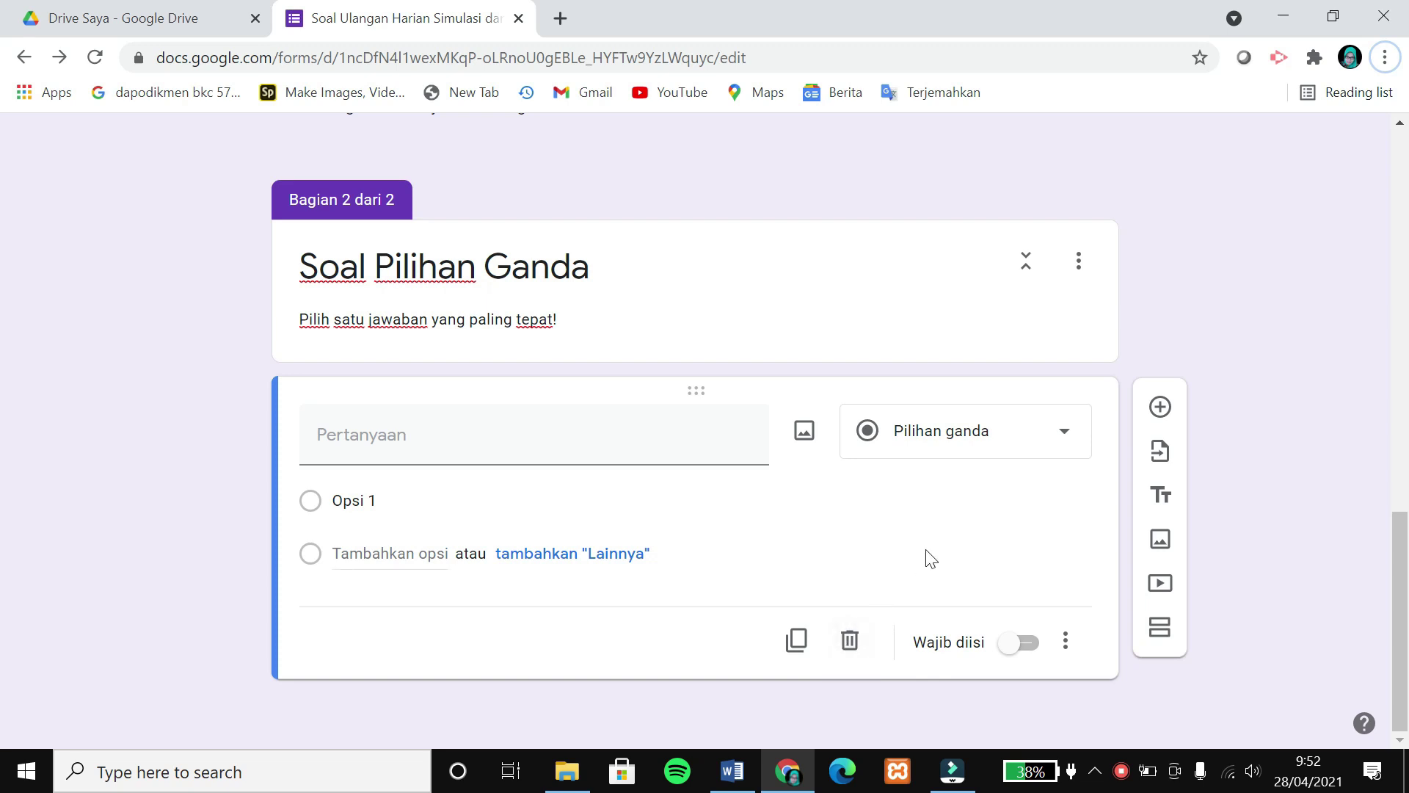
click(740, 769)
Paste question 1's stem from Word into the new question, removing its '1.' numbering.
scroll(807, 448, down, 5)
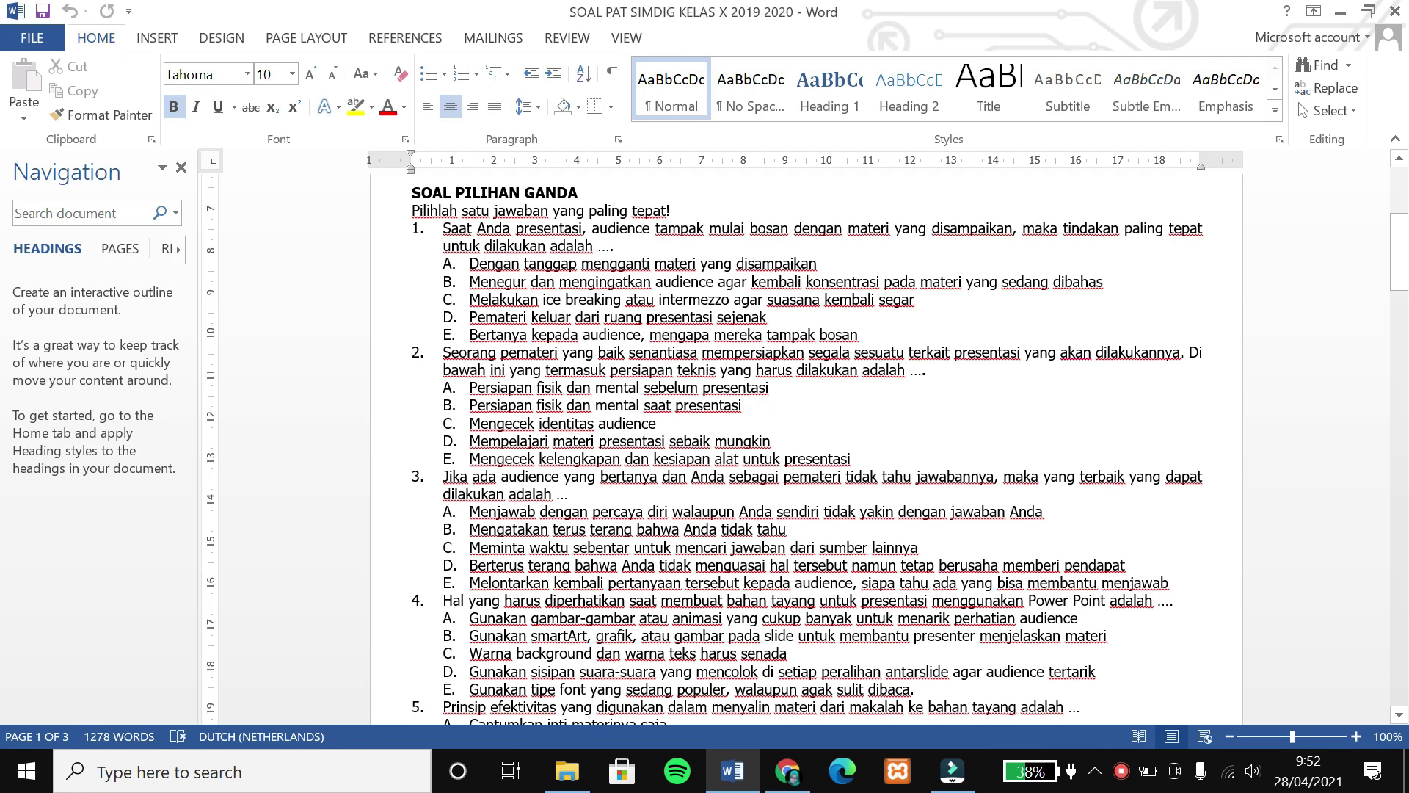
triple_click(444, 233)
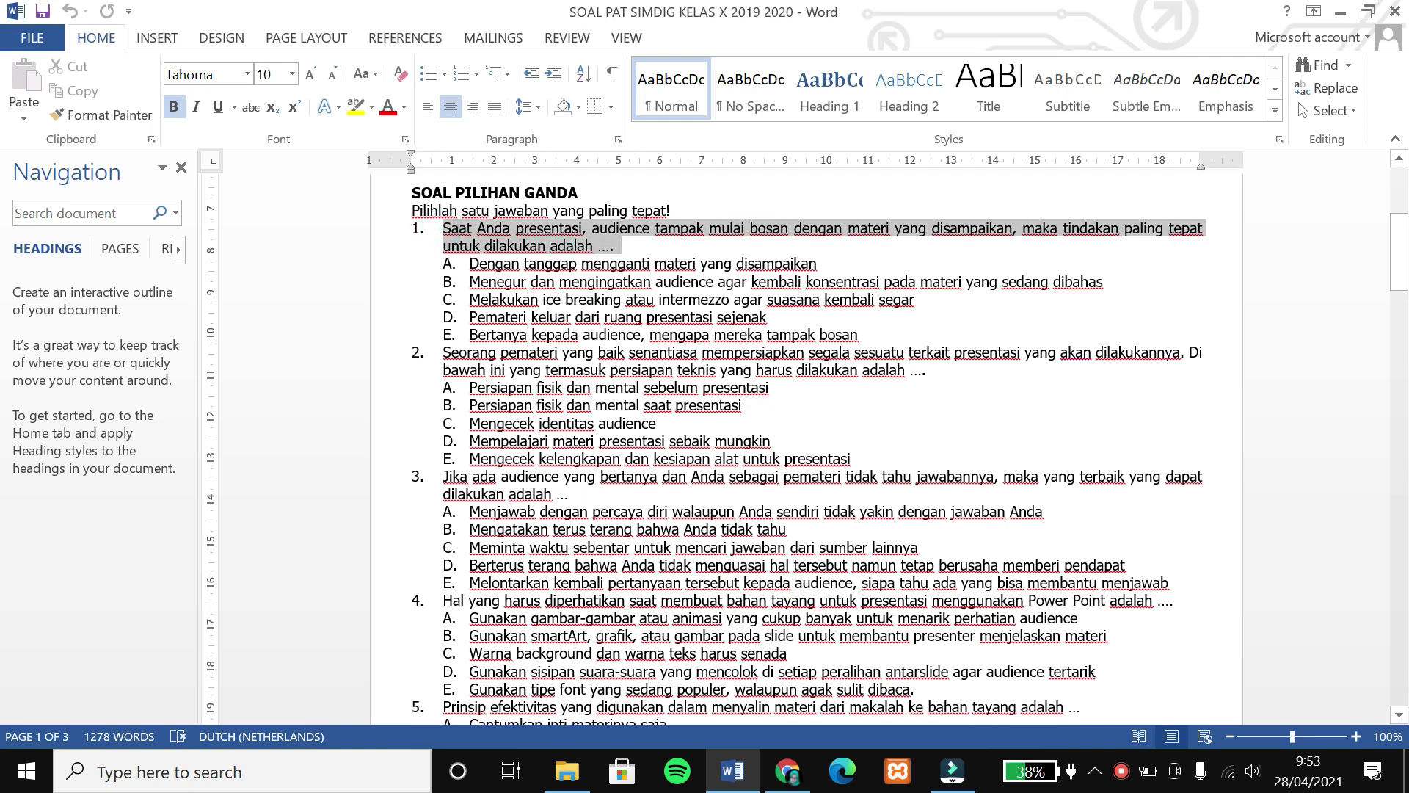
key(ctrl+c)
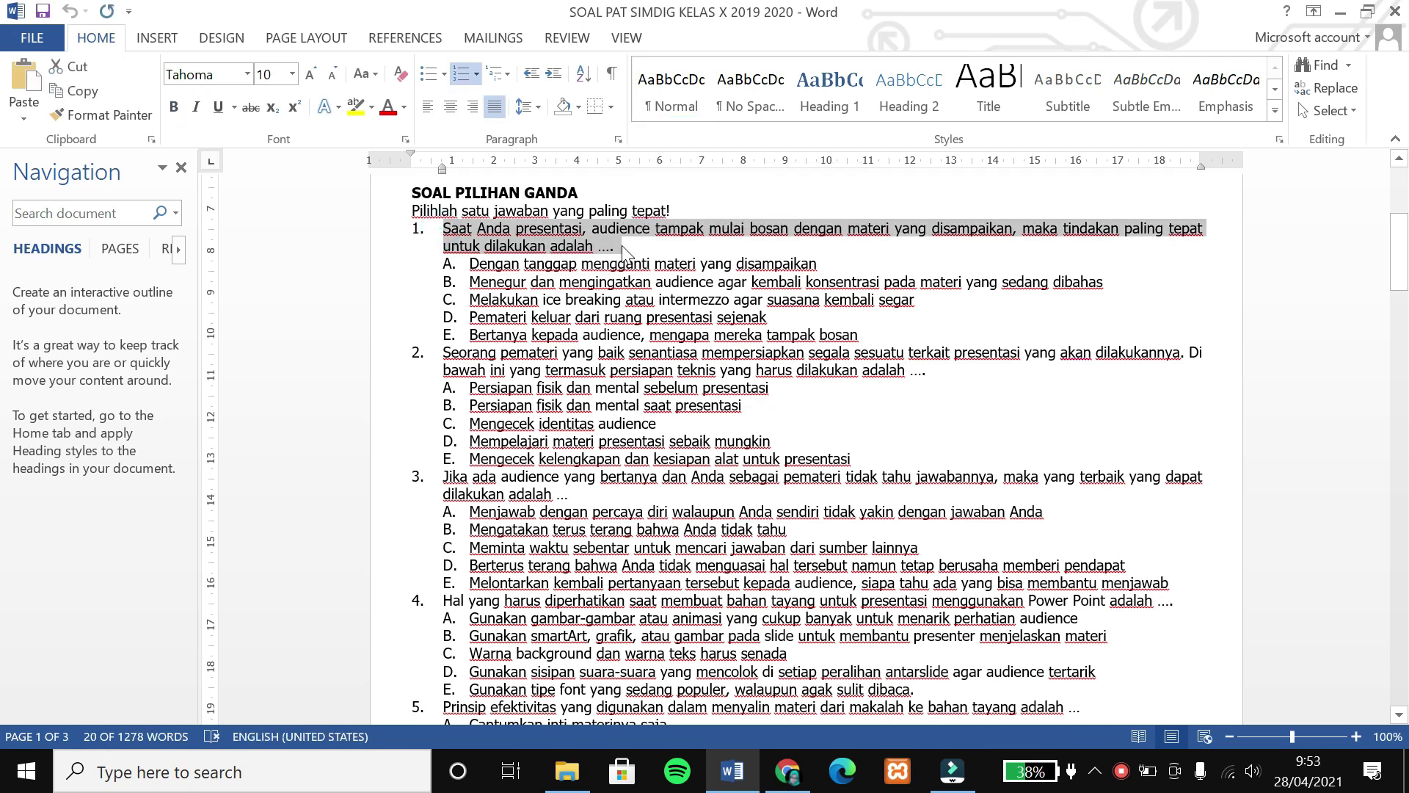
click(788, 771)
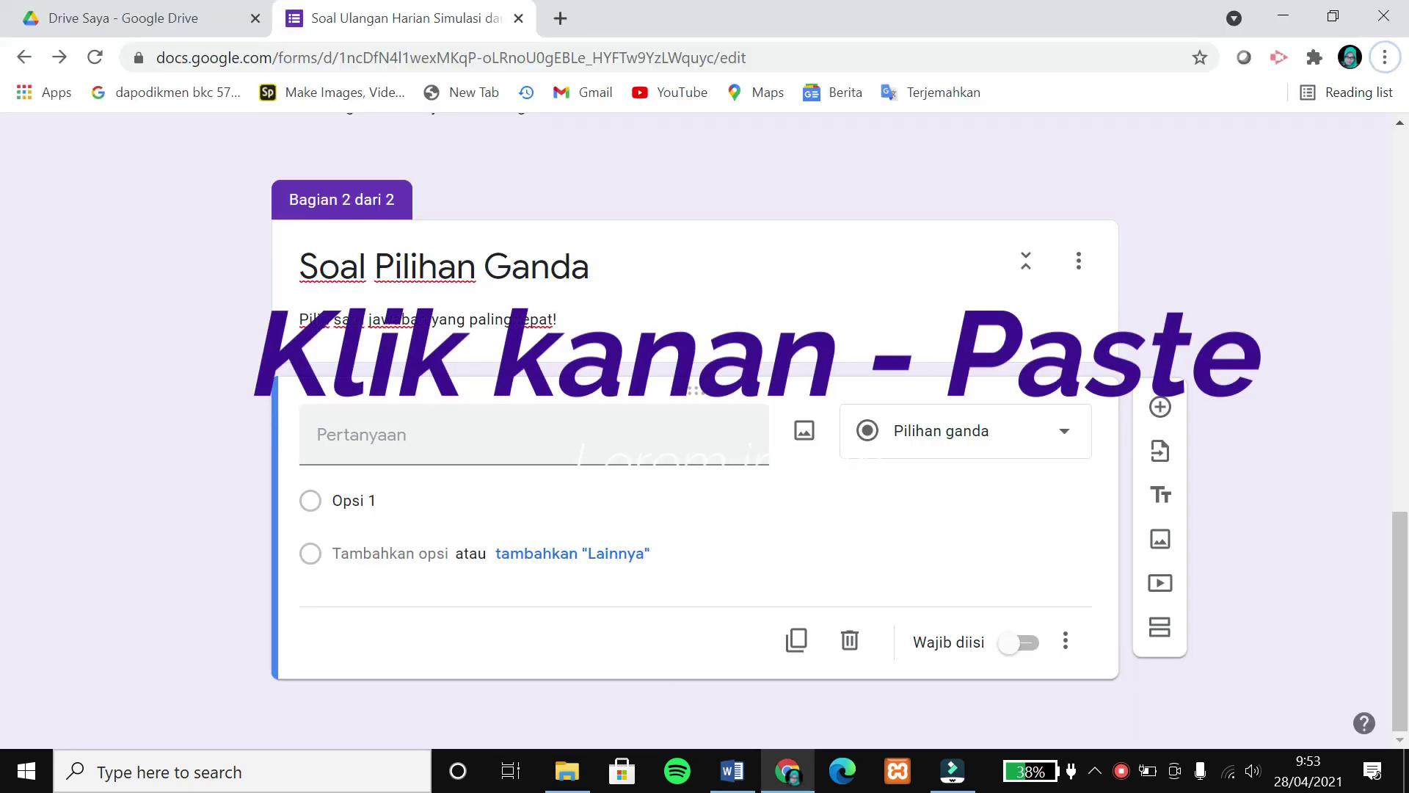
right_click(385, 433)
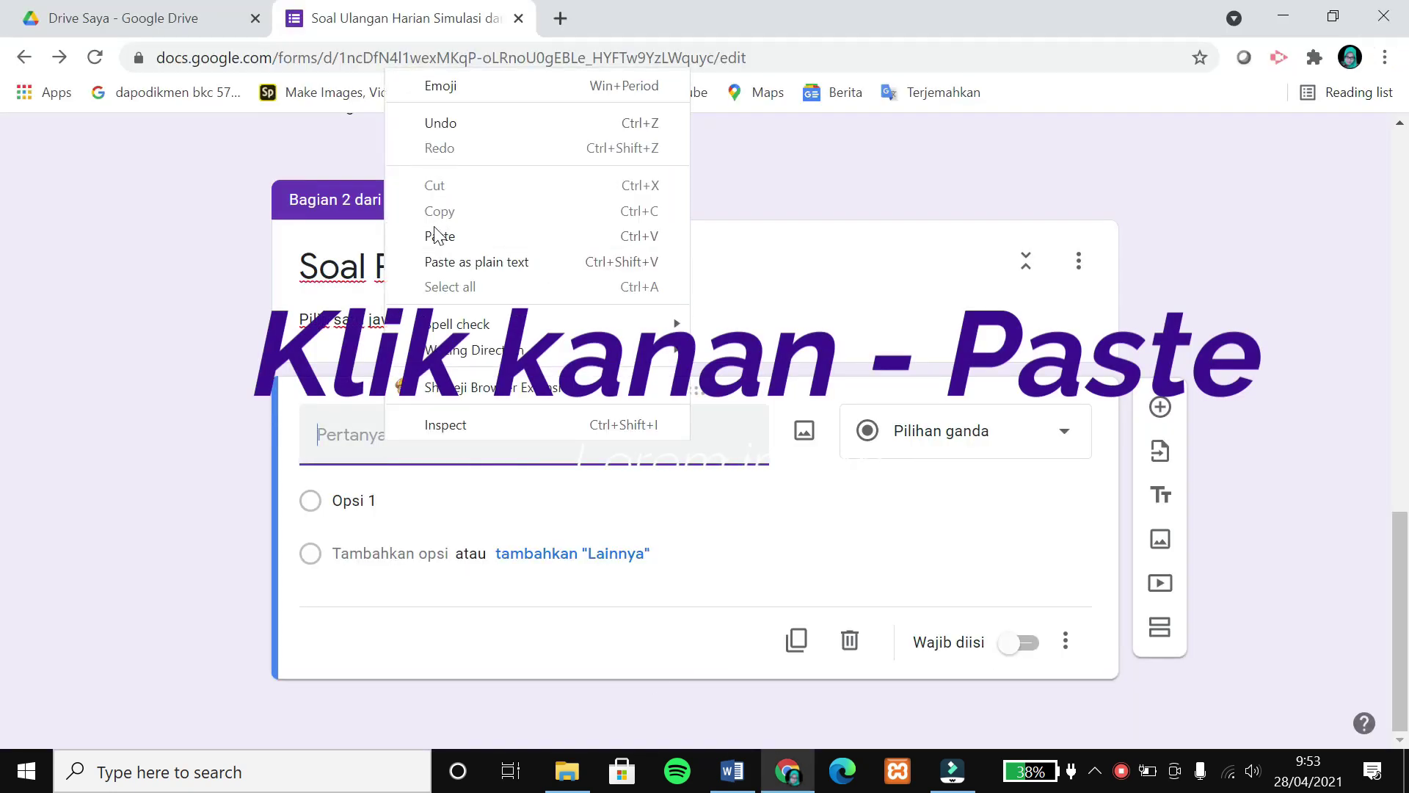
click(433, 233)
click(350, 434)
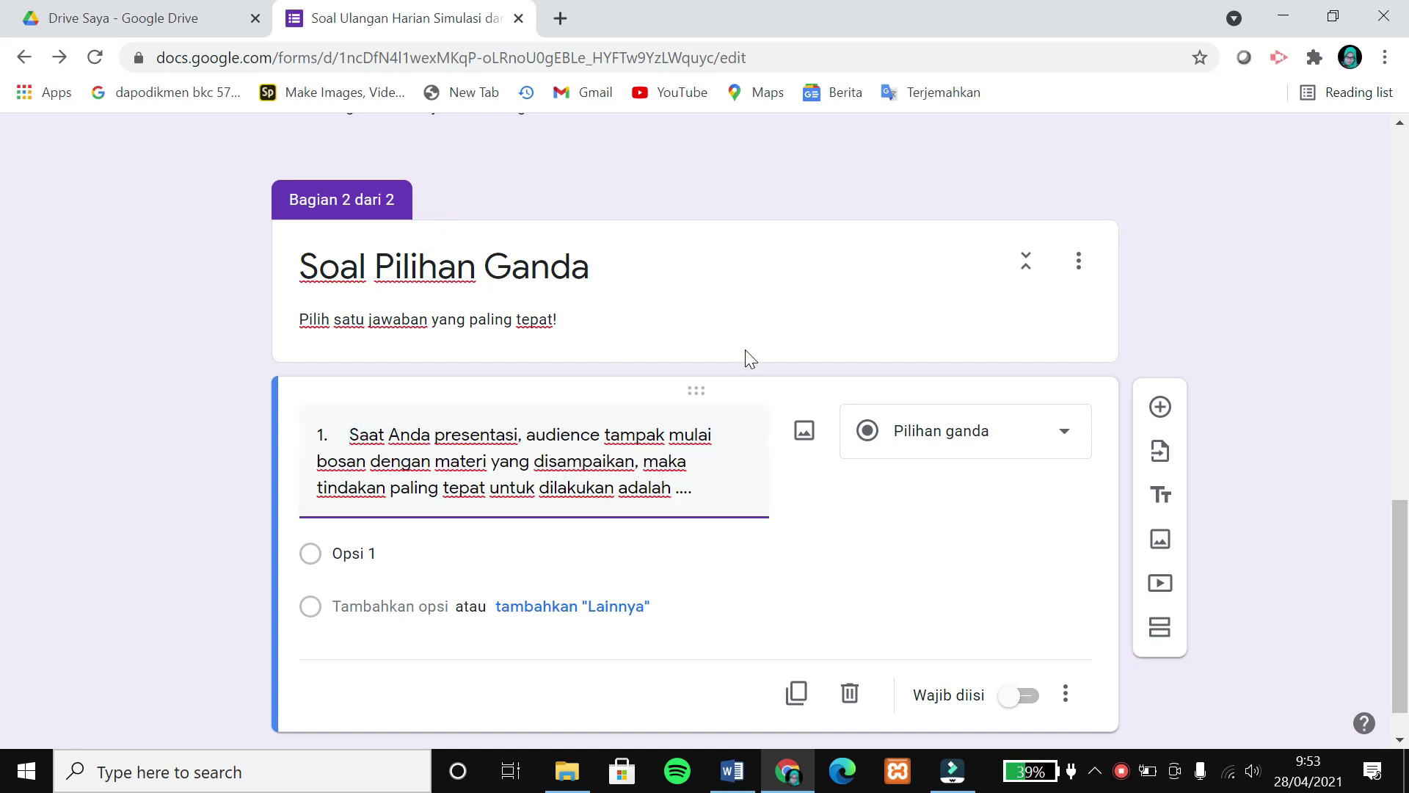
key(BackSpace)
key(BackSpace)
key(BackSpace)
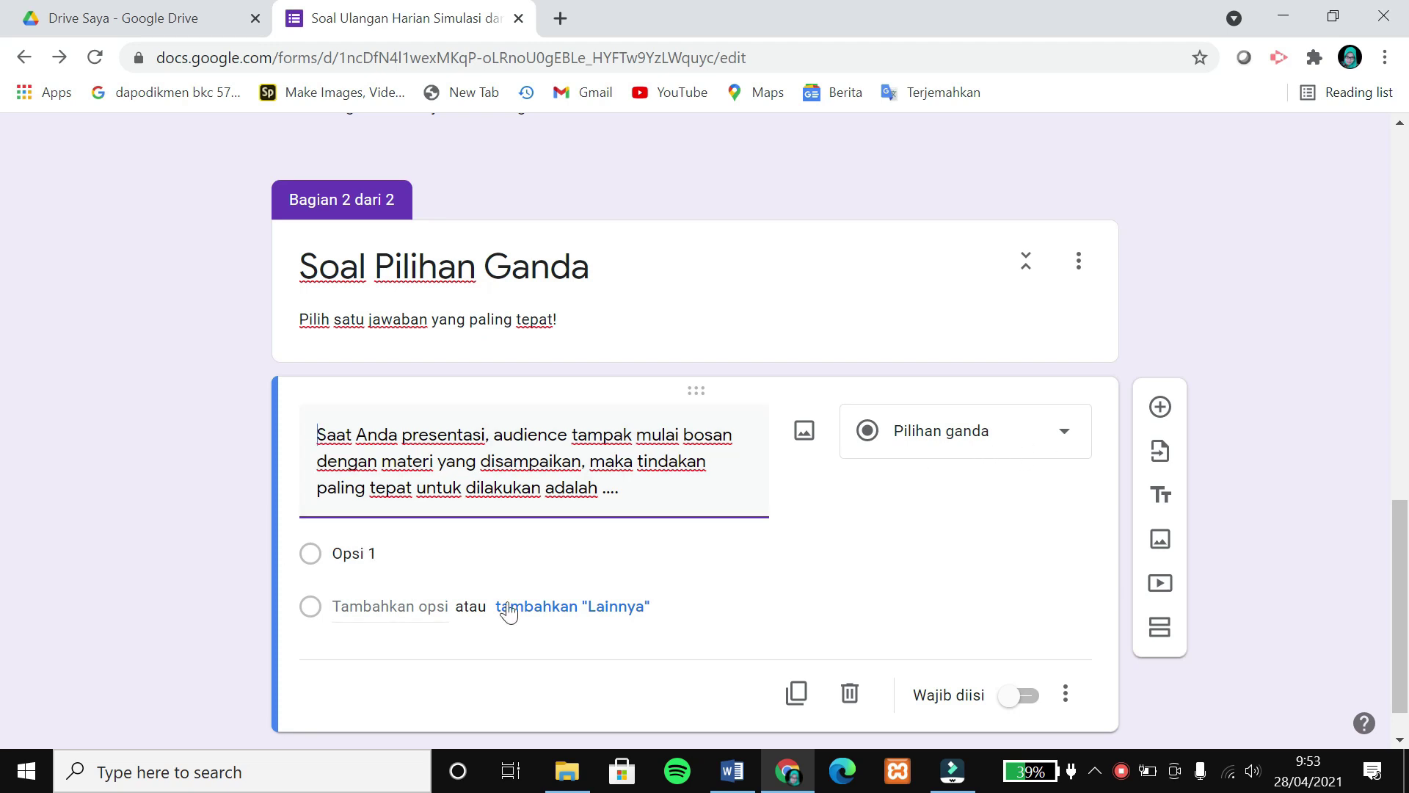
key(alt+Tab)
Paste Word's options A–E into question 1, make it required, and add another question.
drag(470, 265, 868, 343)
key(alt+Tab)
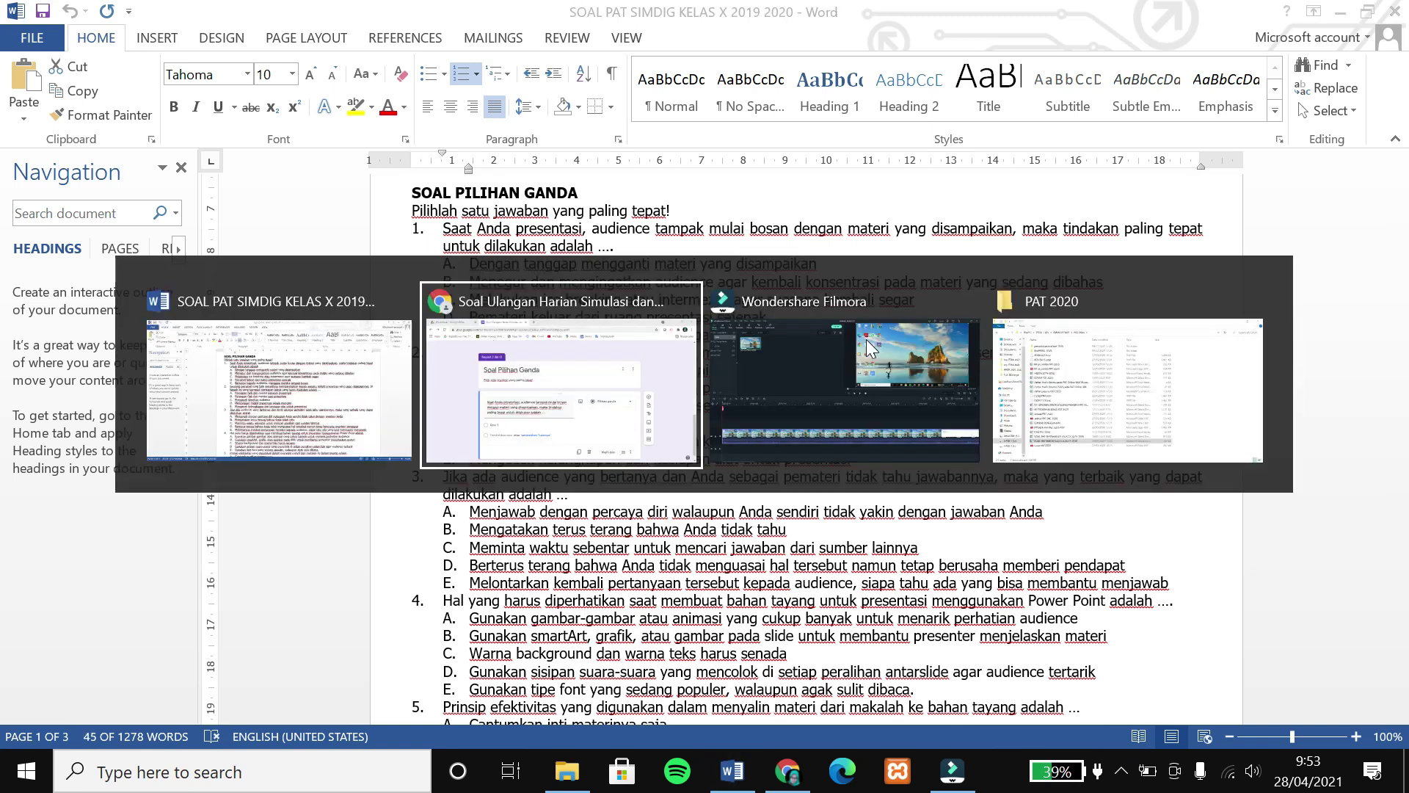
right_click(353, 553)
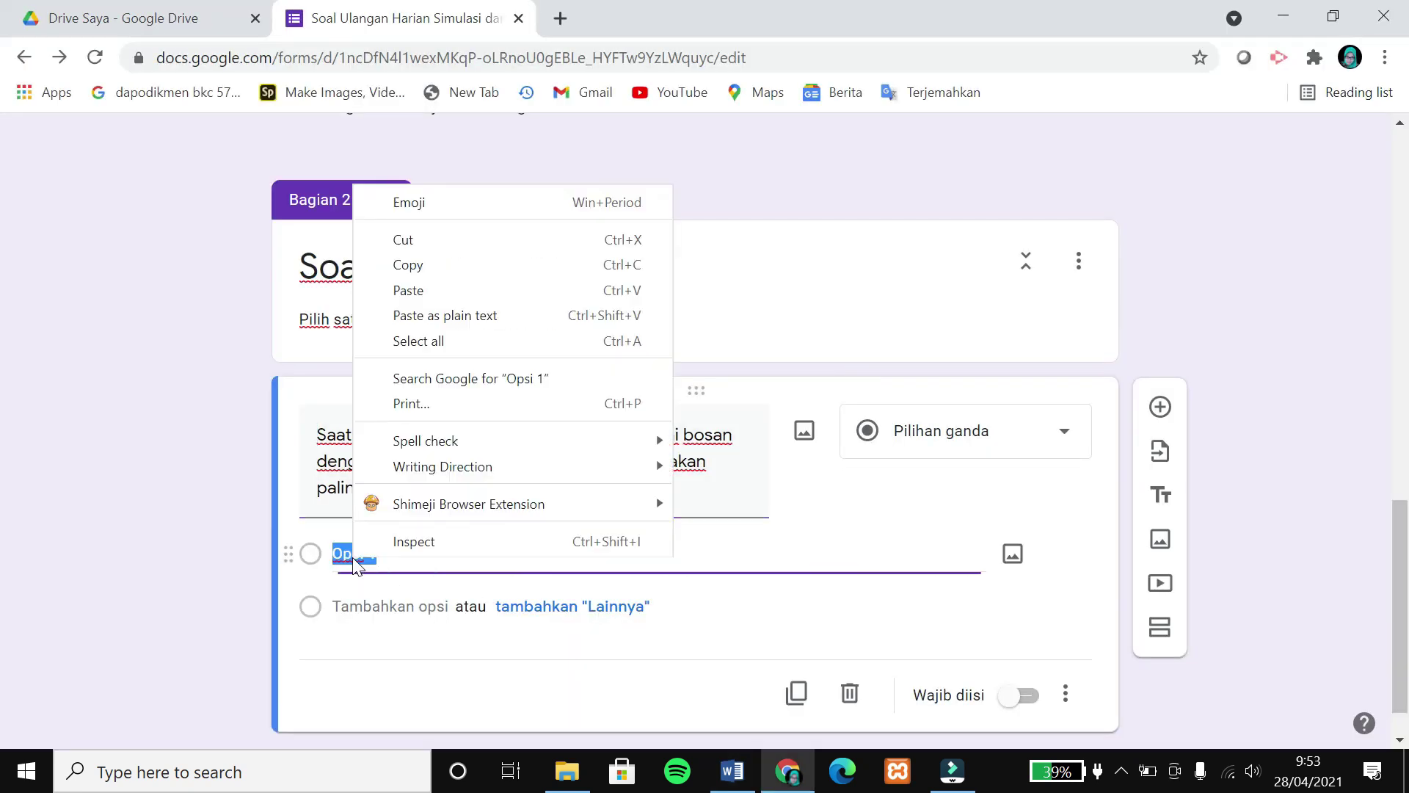
click(439, 288)
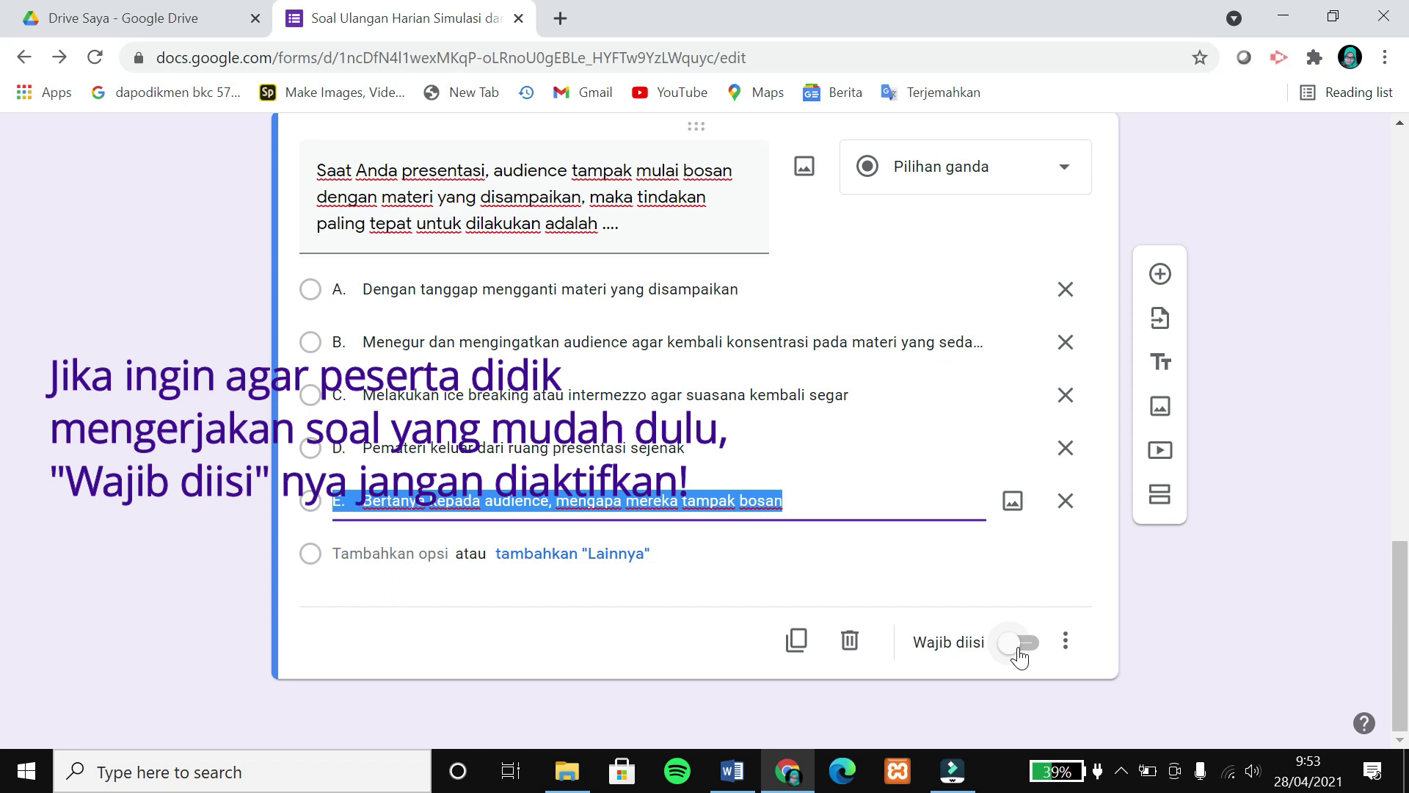
click(1020, 655)
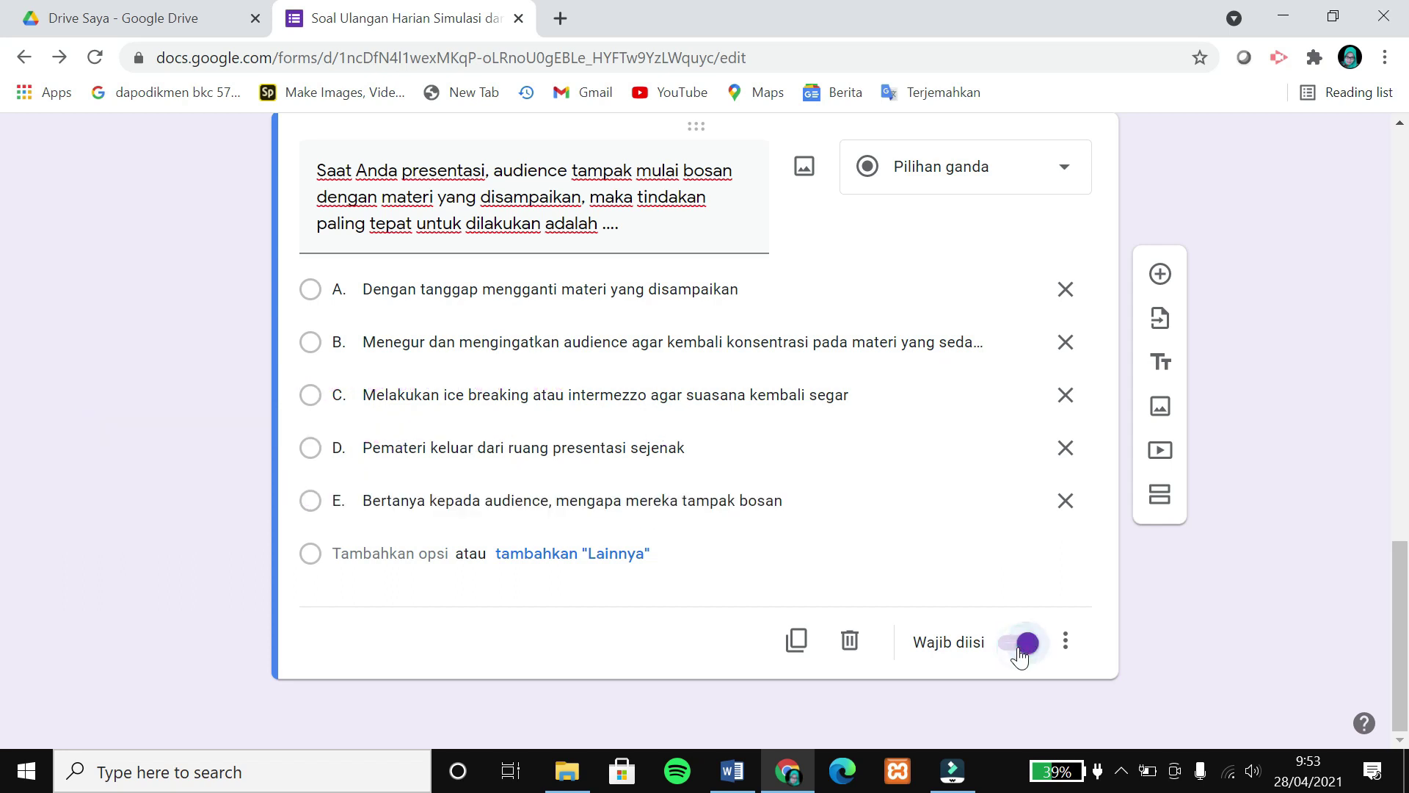
scroll(804, 553, up, 2)
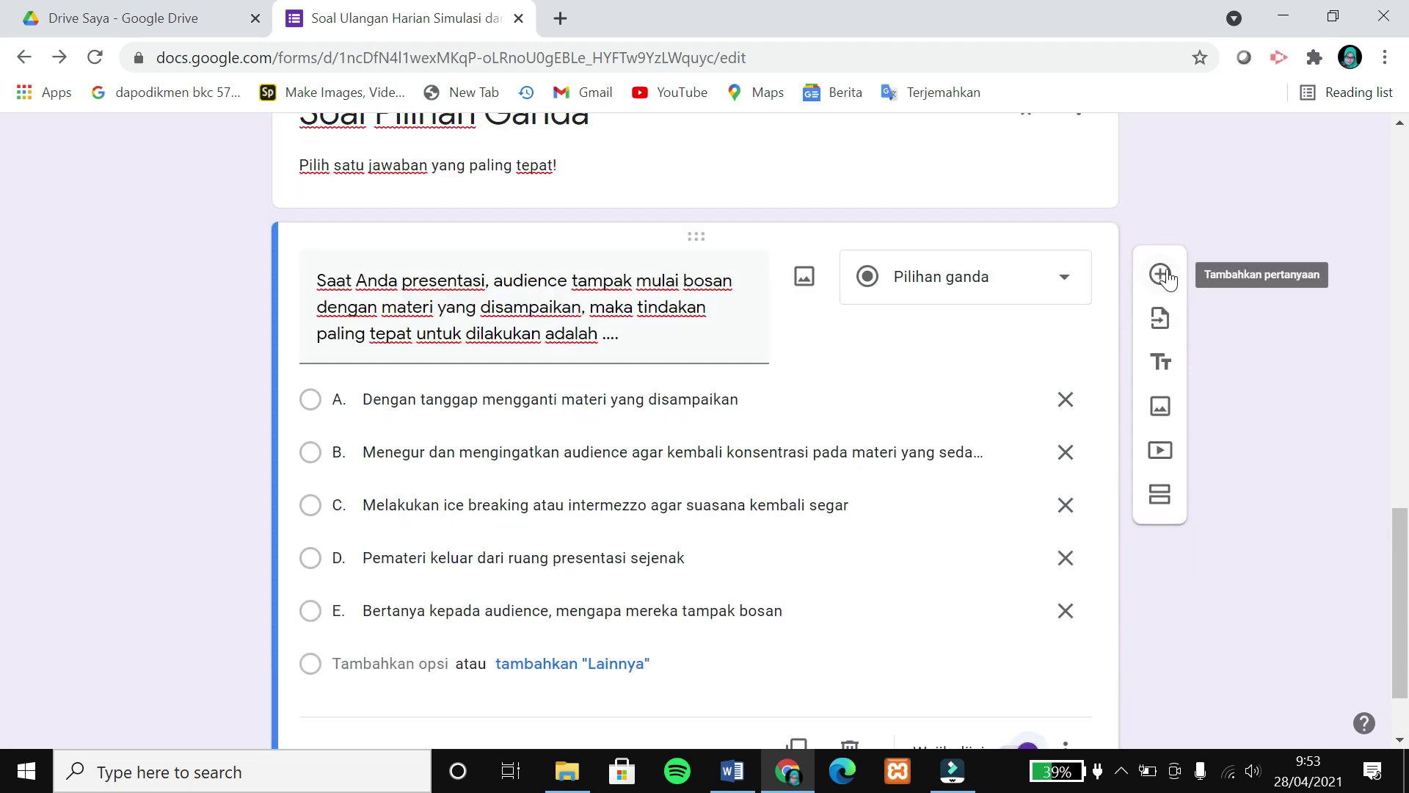
click(1162, 276)
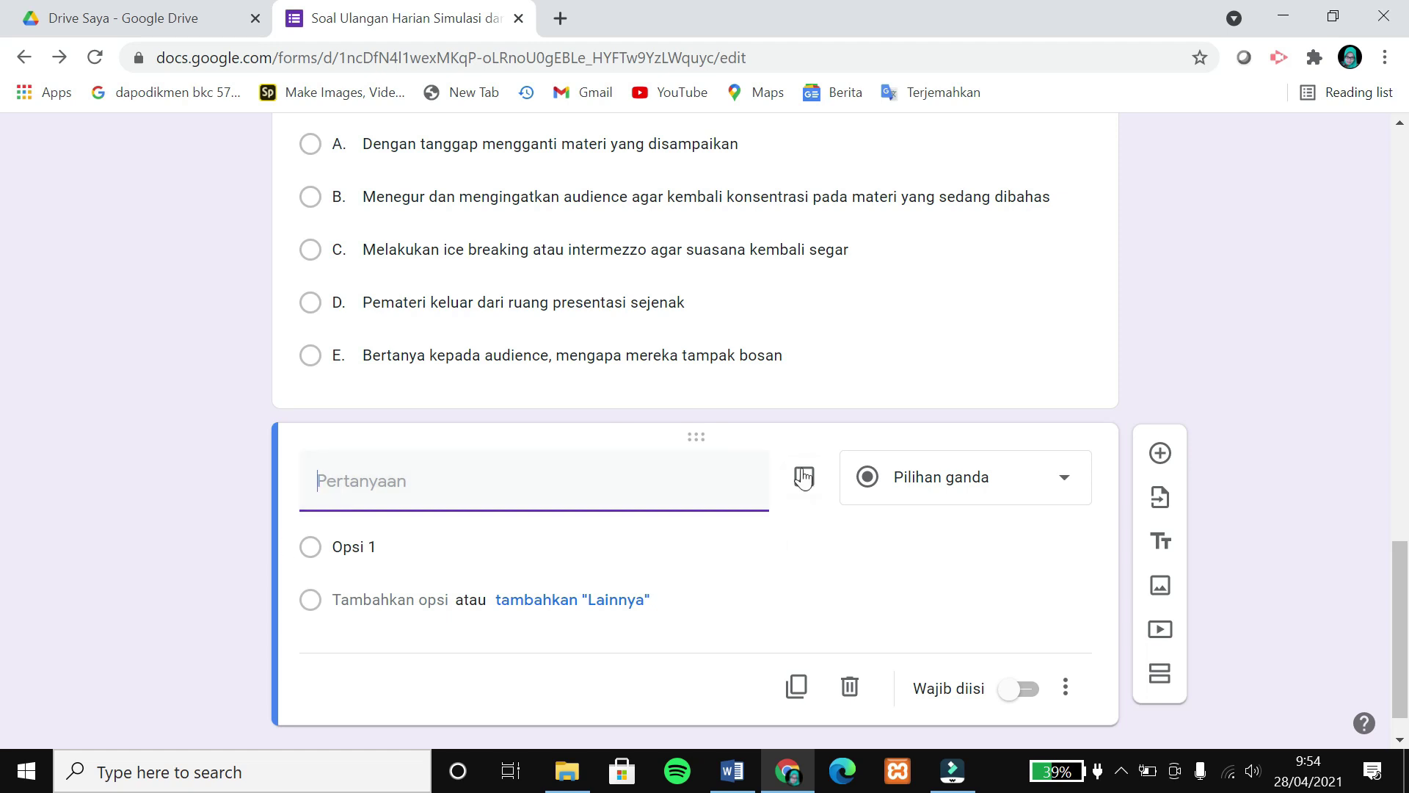
Scroll the Word document to question 7 and search Windows for 'snipp'.
key(alt+Tab)
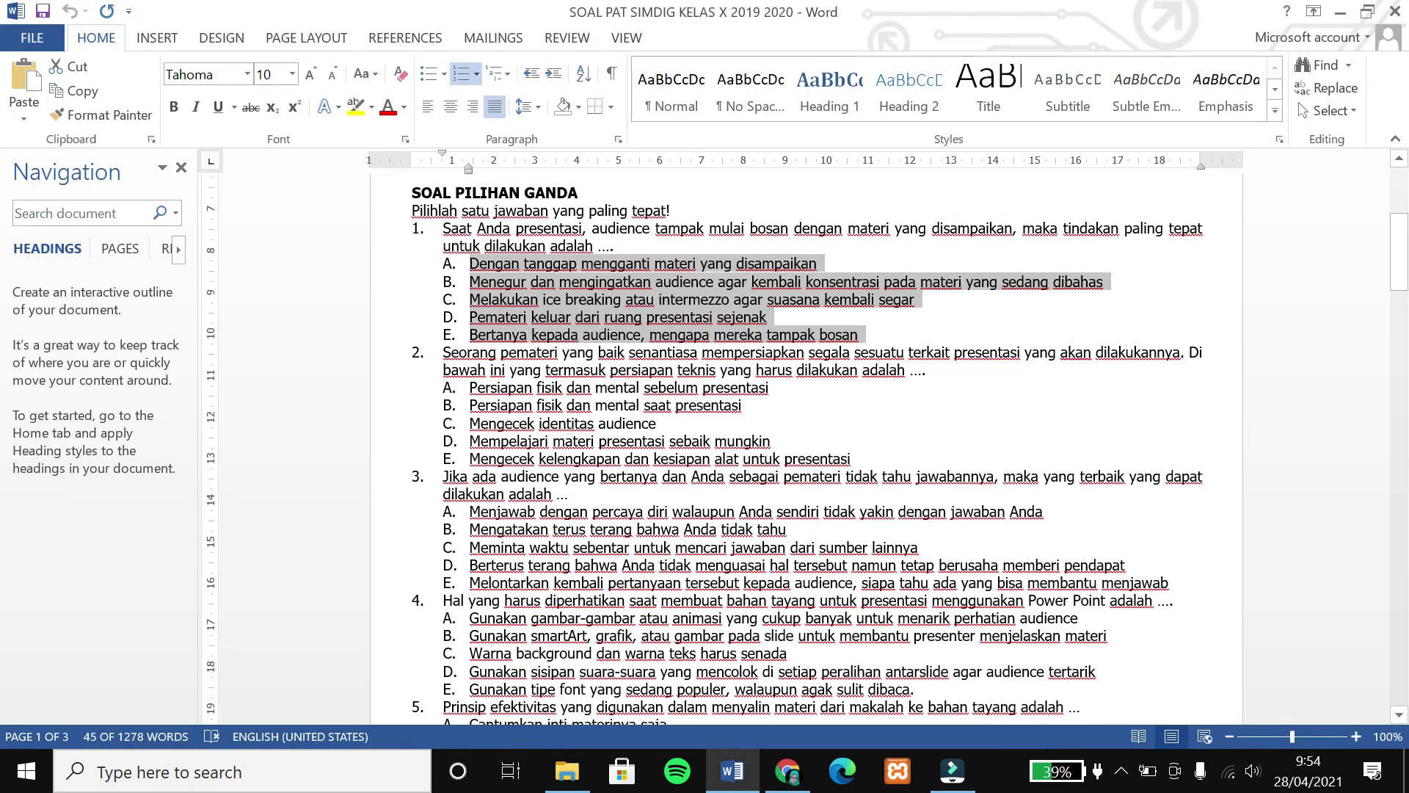
click(867, 459)
scroll(868, 460, down, 11)
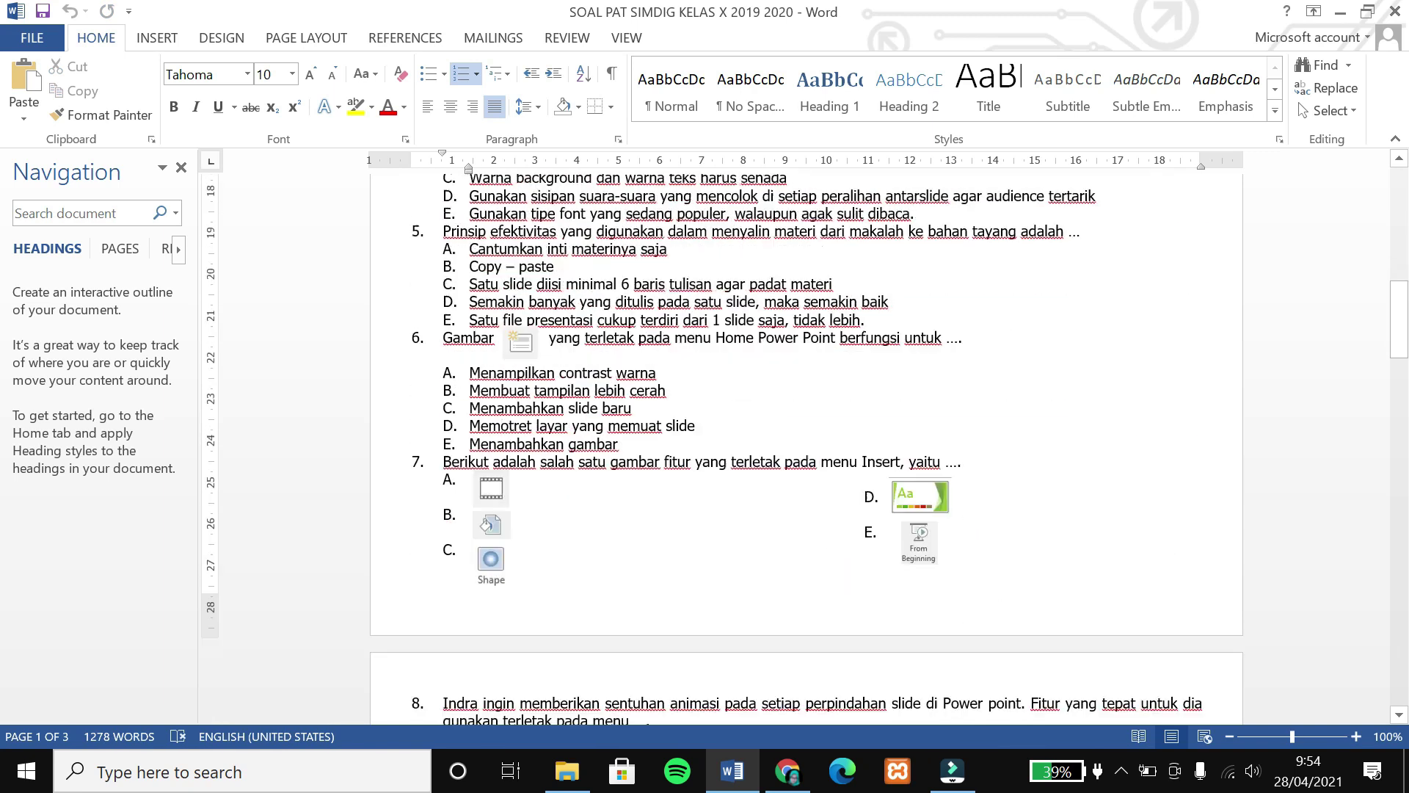
scroll(867, 481, down, 1)
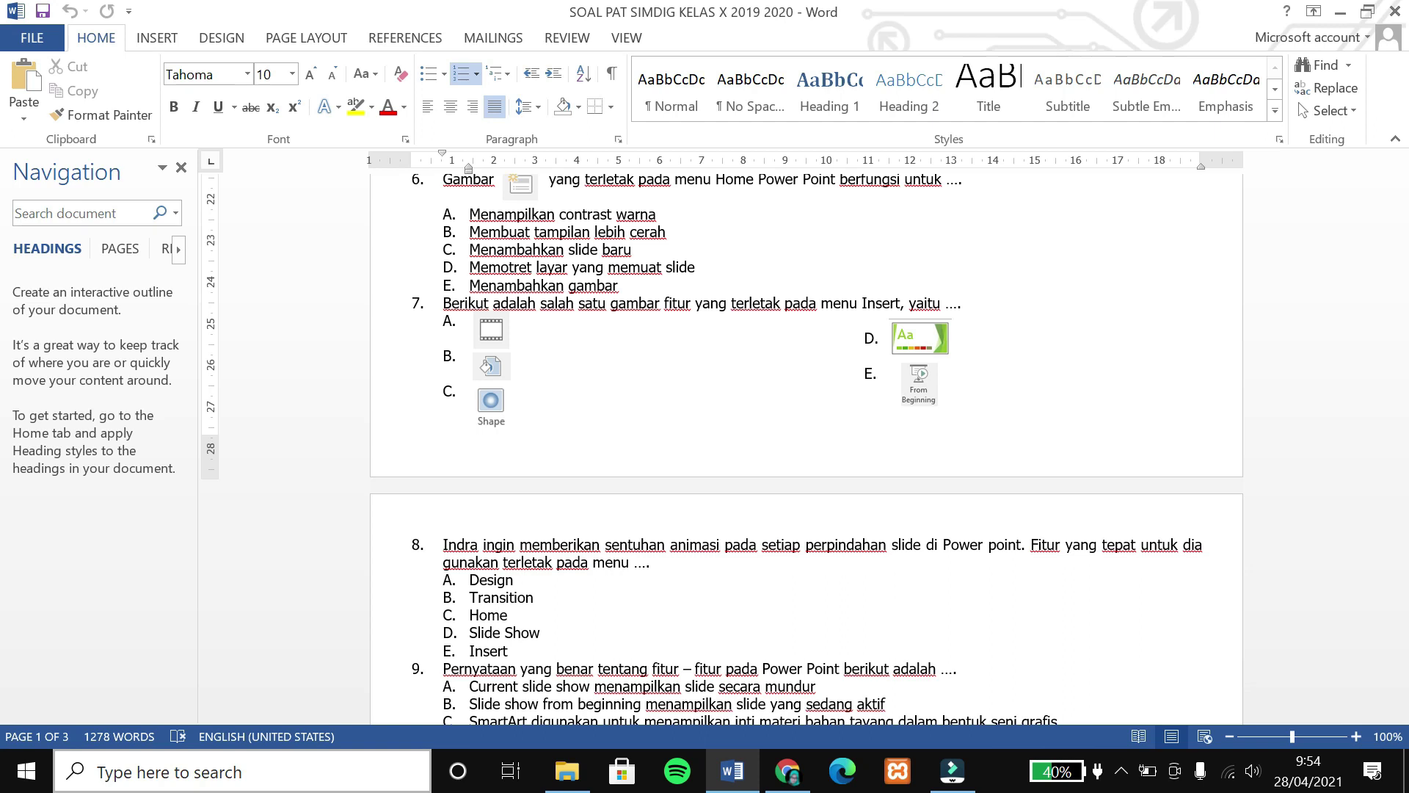
click(355, 771)
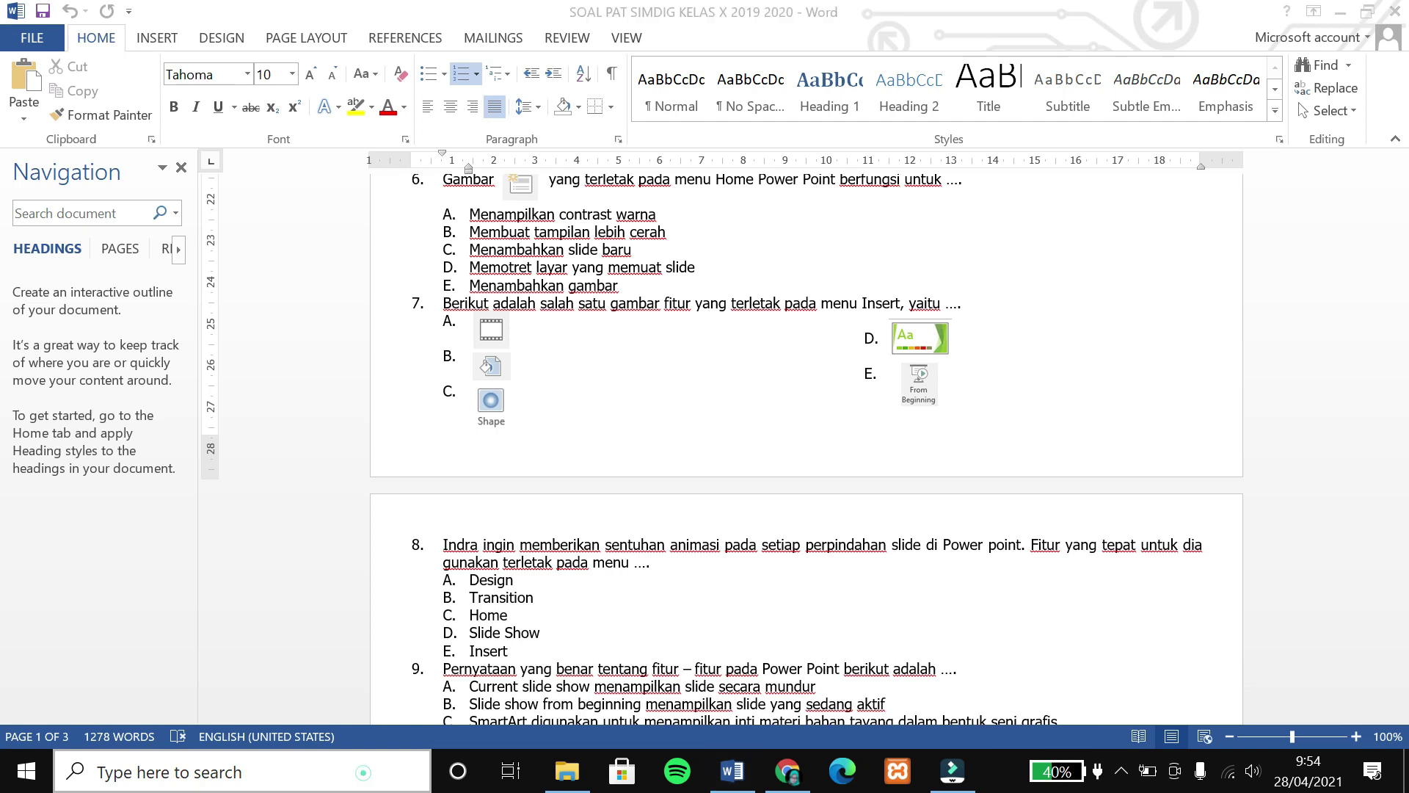
text(snipp)
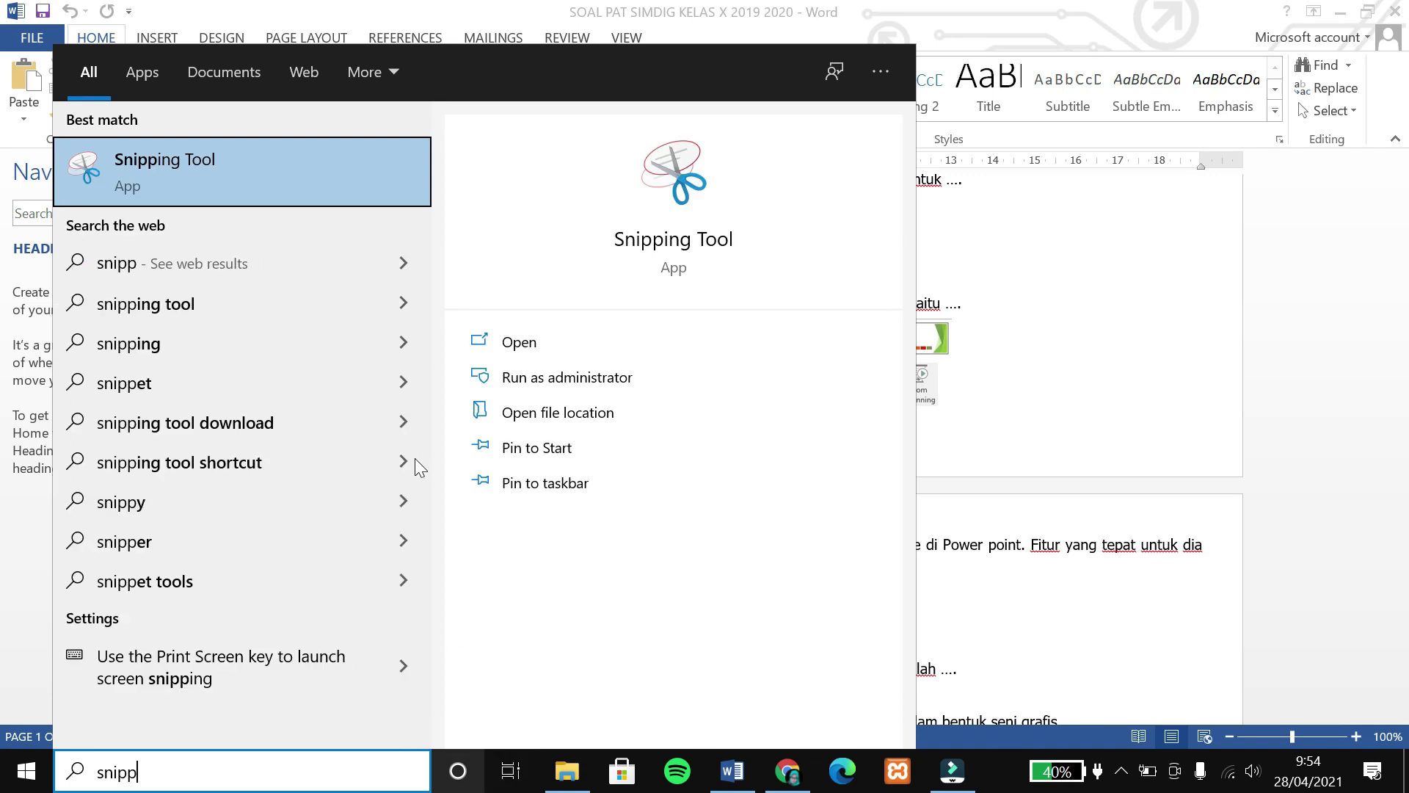
Snip the screen area showing question 7 and its picture options with Snipping Tool.
click(243, 168)
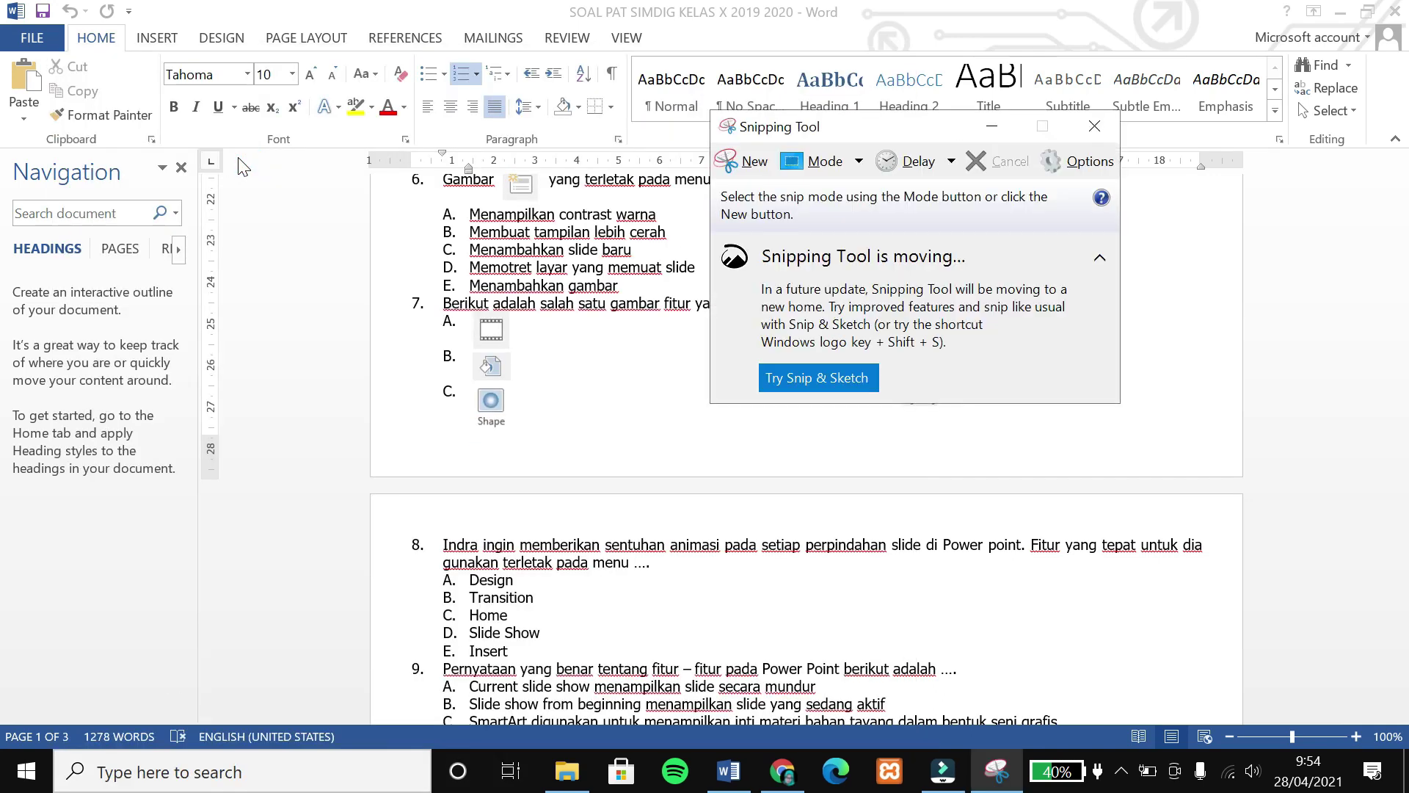
click(735, 168)
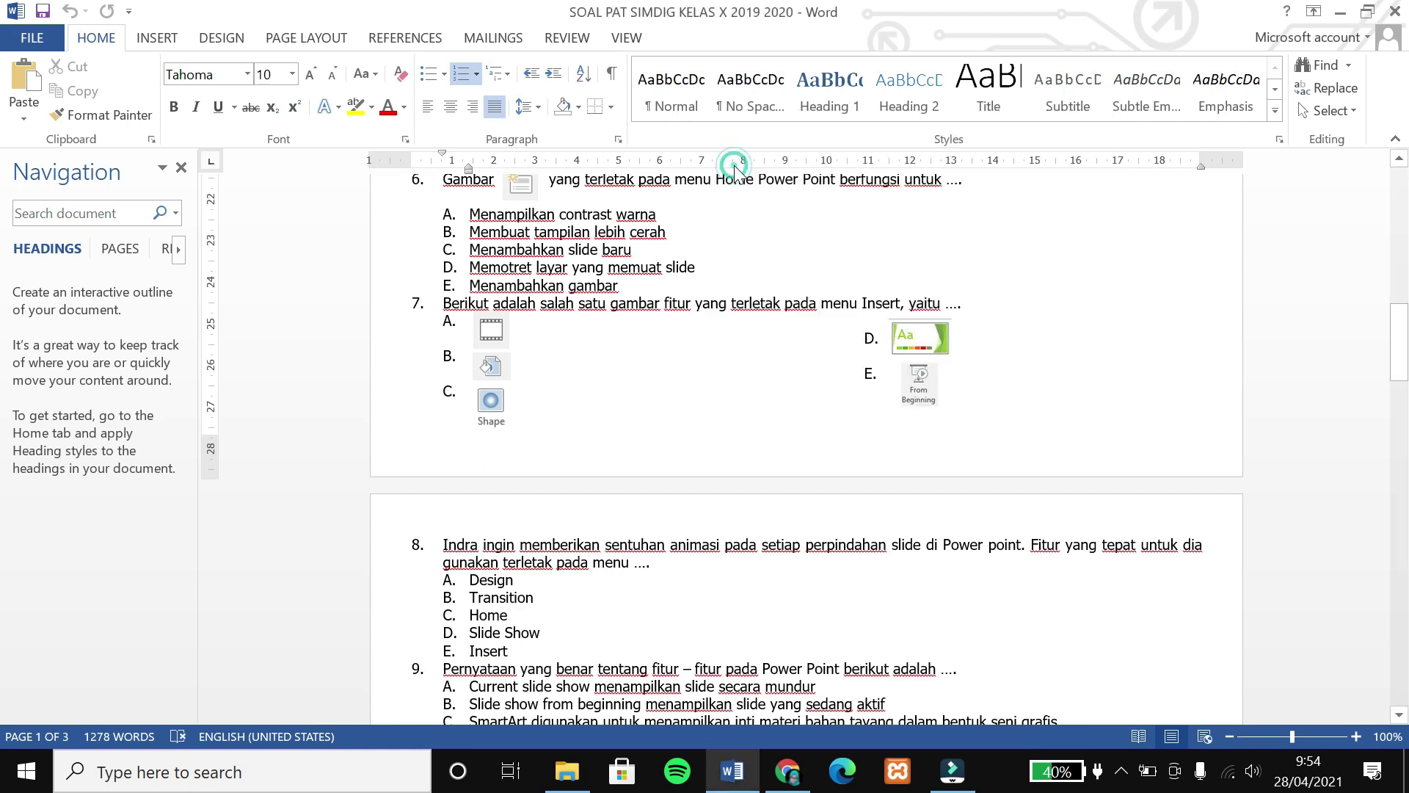
drag(922, 126, 1243, 143)
drag(435, 293, 968, 438)
drag(968, 438, 968, 438)
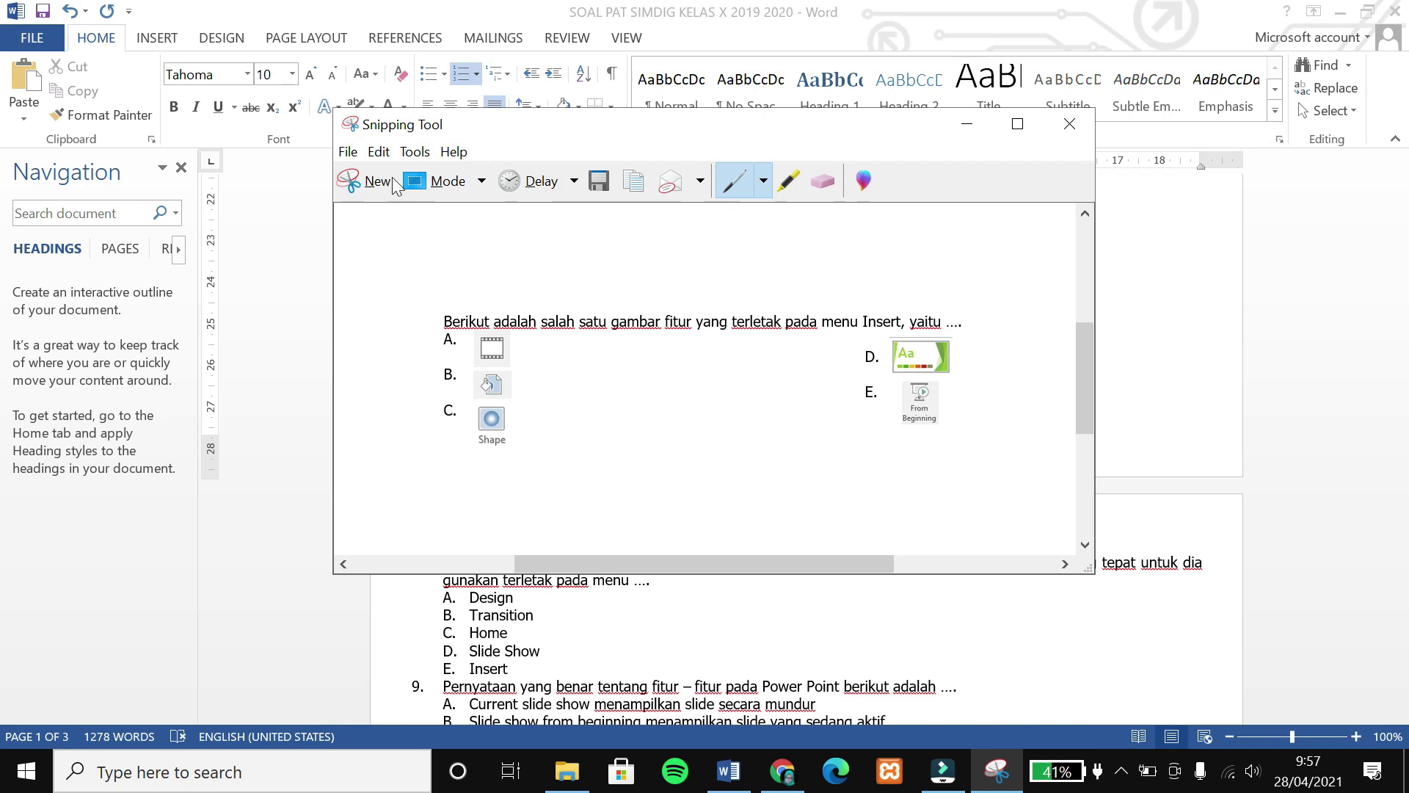
Save the snip as 'soal 7' in Downloads and minimize Snipping Tool.
click(600, 182)
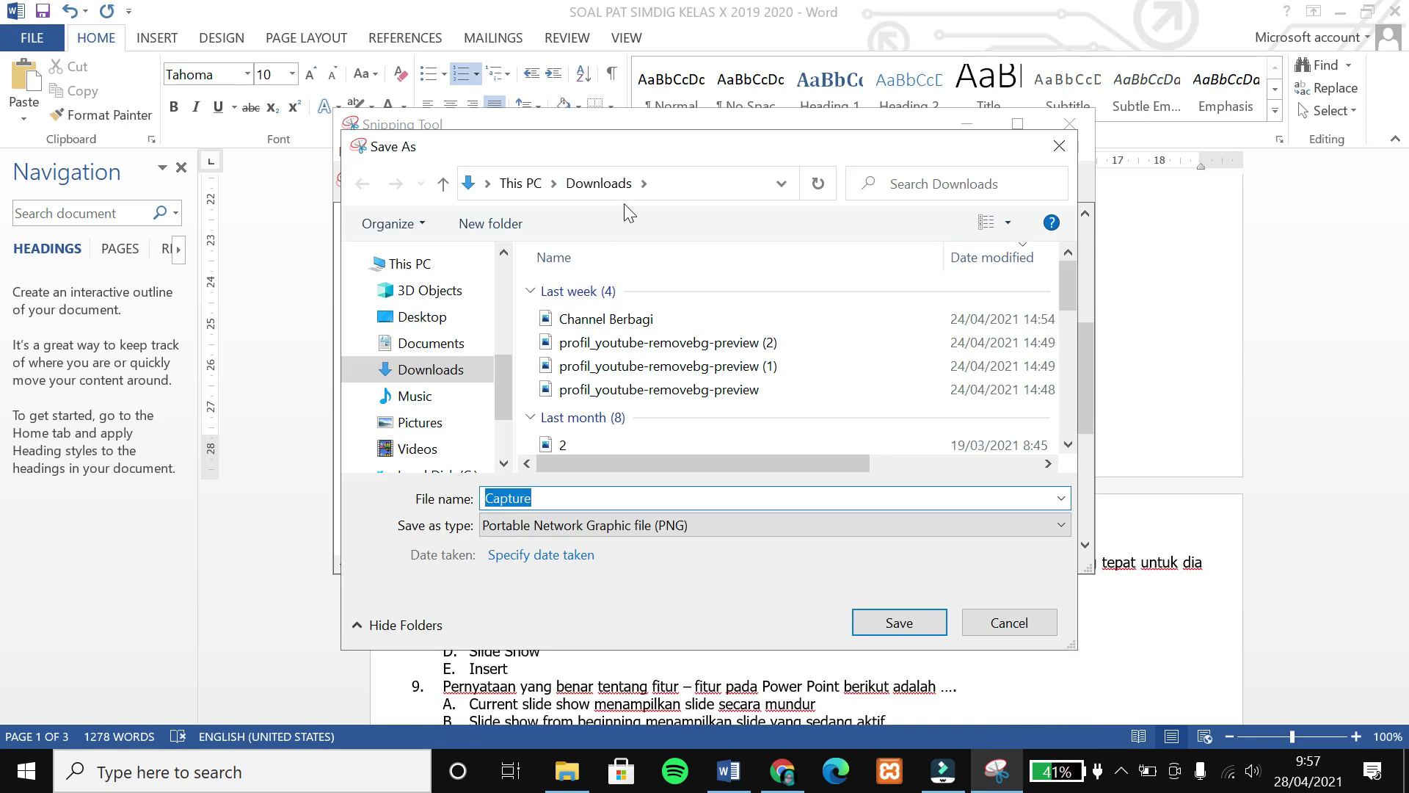
text(soal 7)
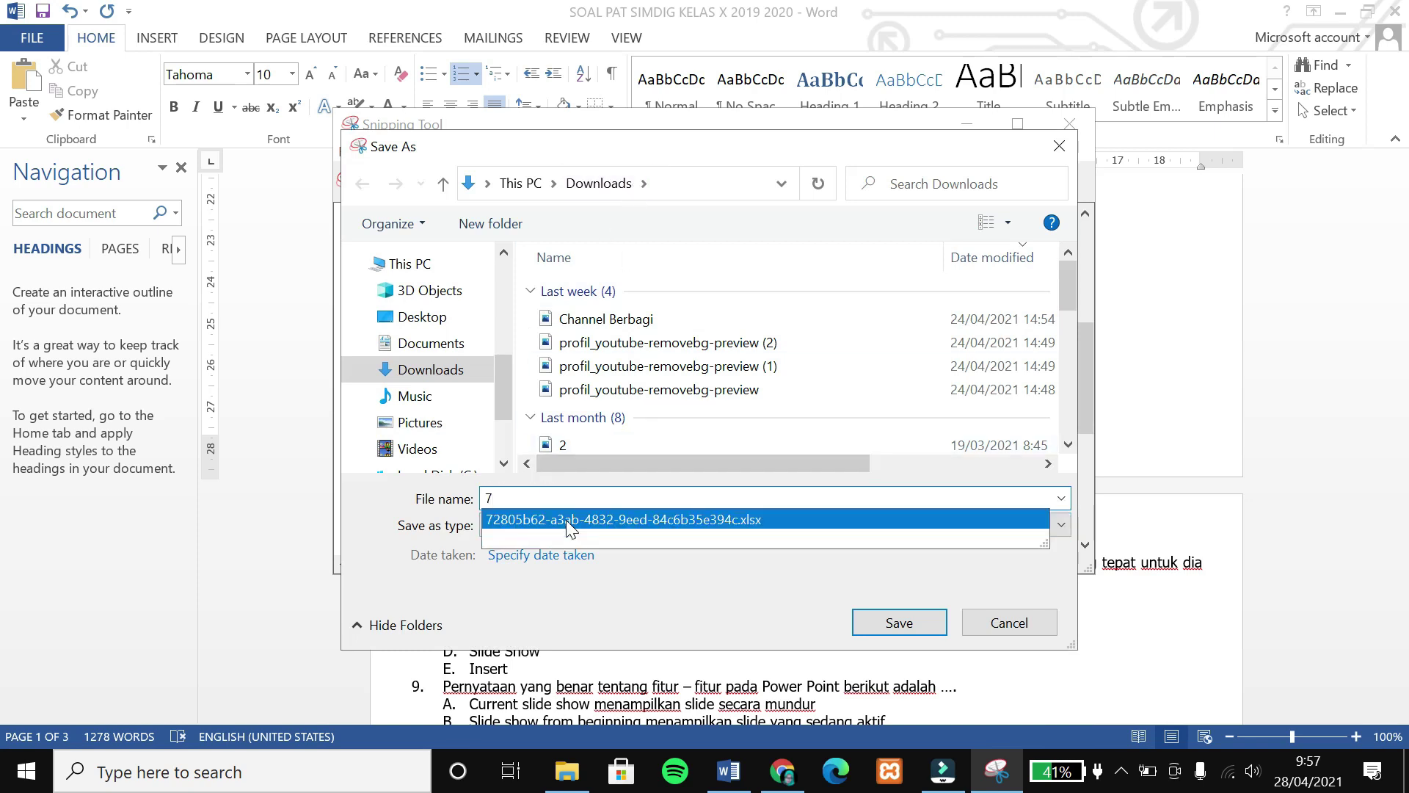
click(878, 630)
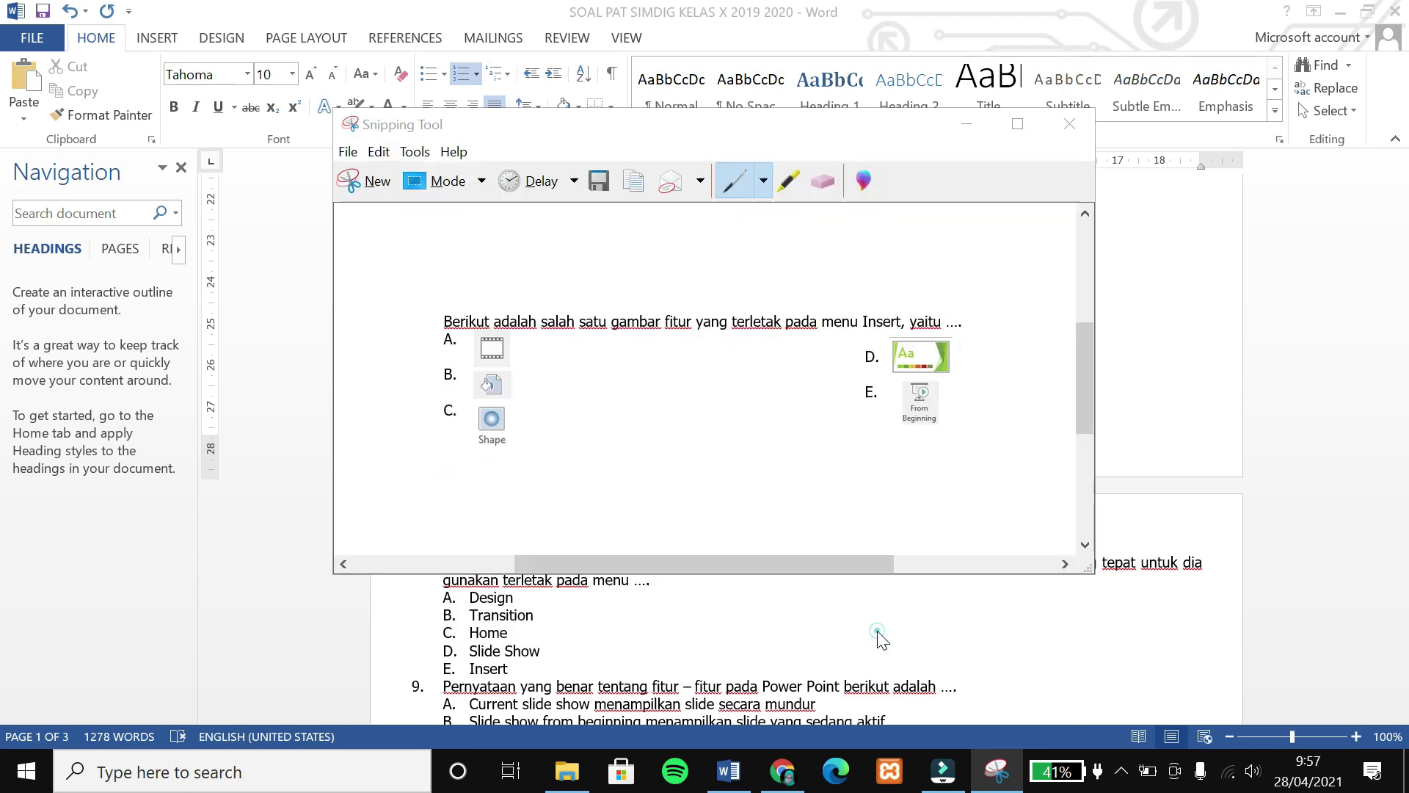
click(967, 125)
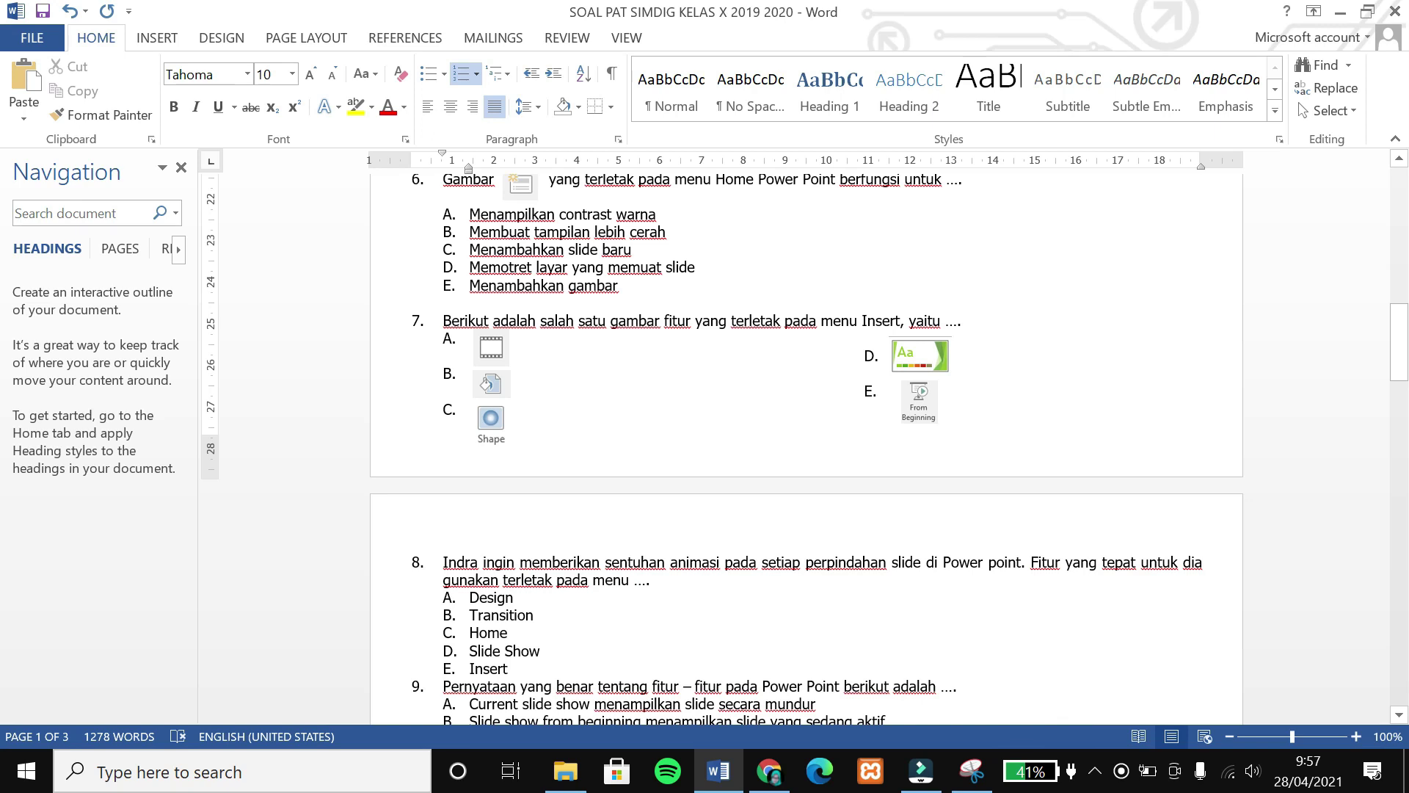
Upload the 'soal 7' screenshot from Downloads as the blank question's image.
key(alt+Tab)
key(Tab)
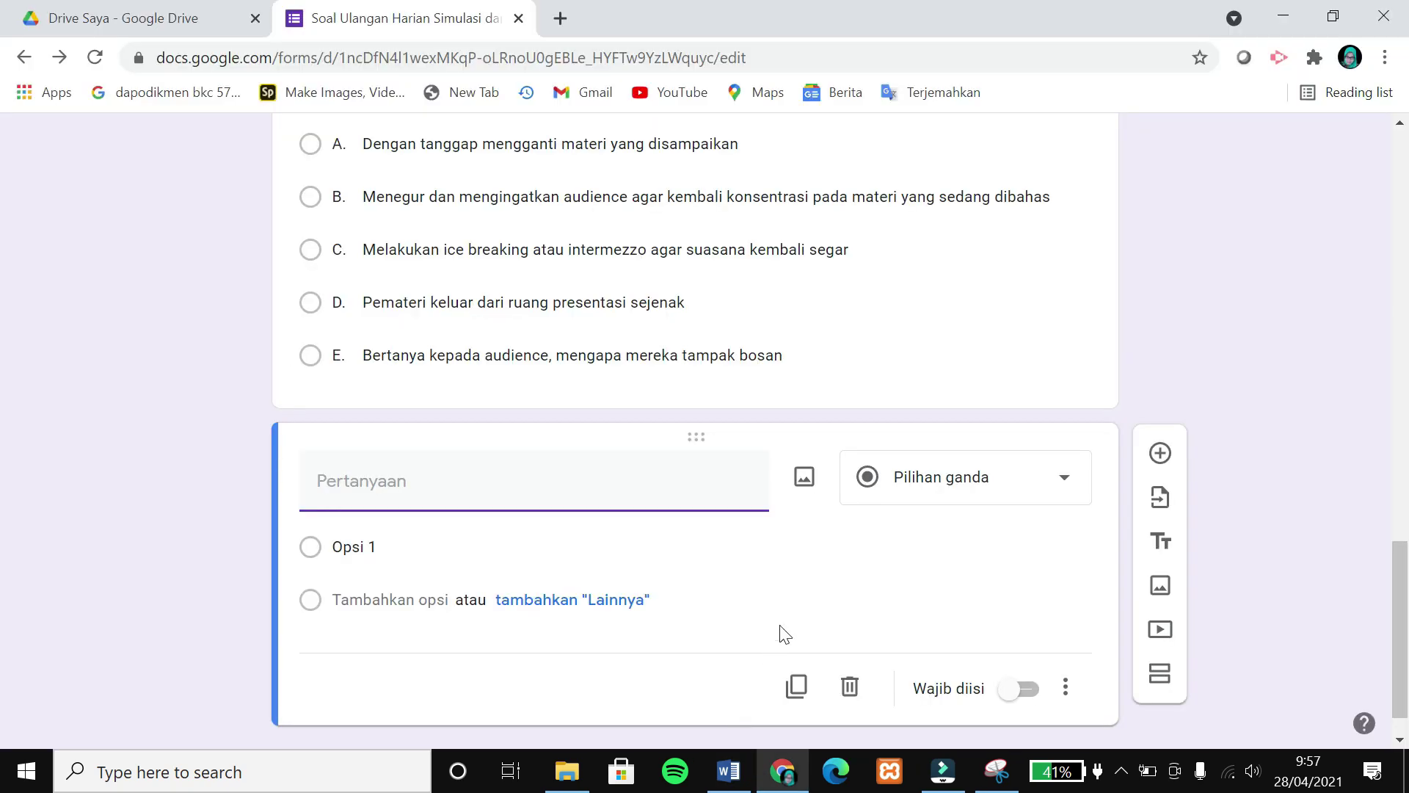
click(806, 481)
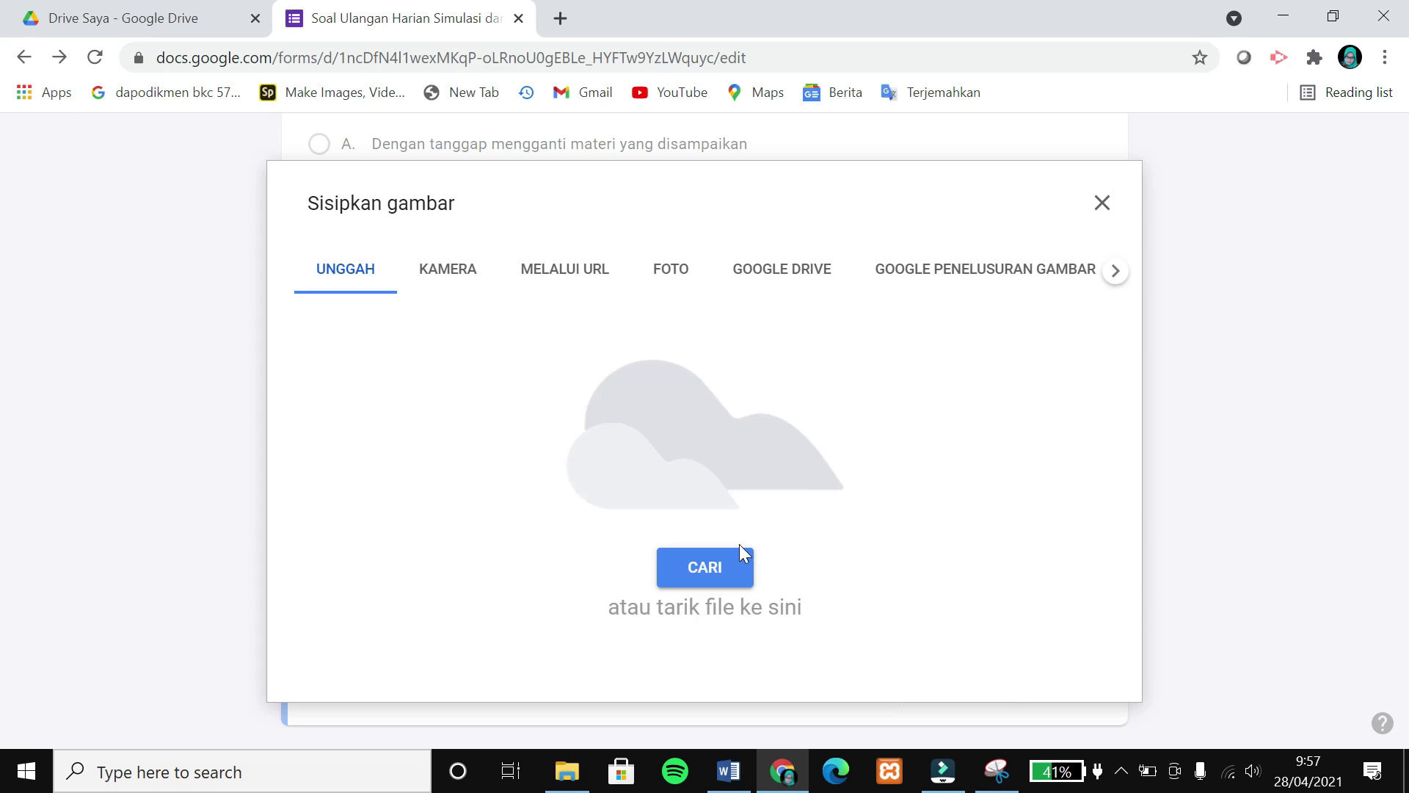
click(716, 571)
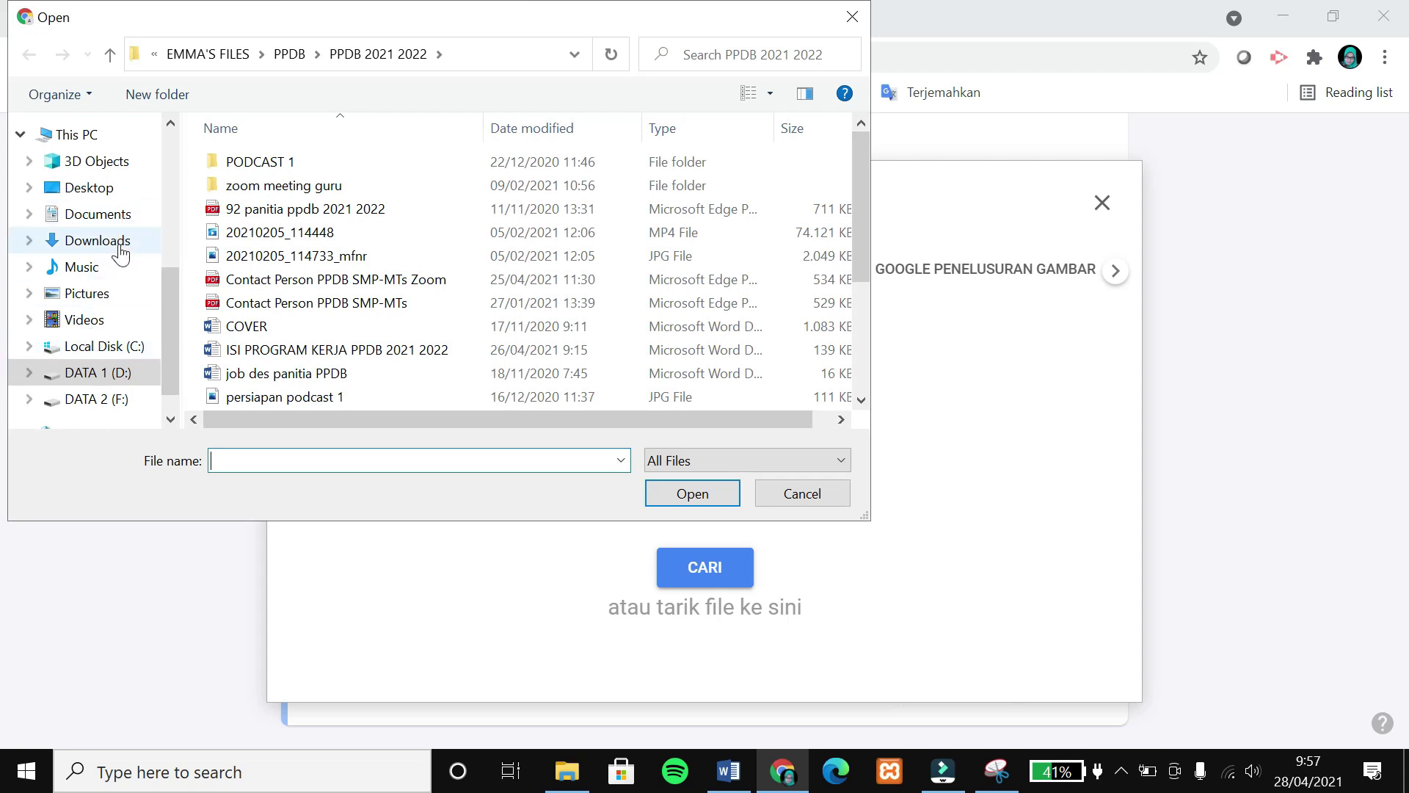
click(117, 243)
click(248, 192)
click(692, 493)
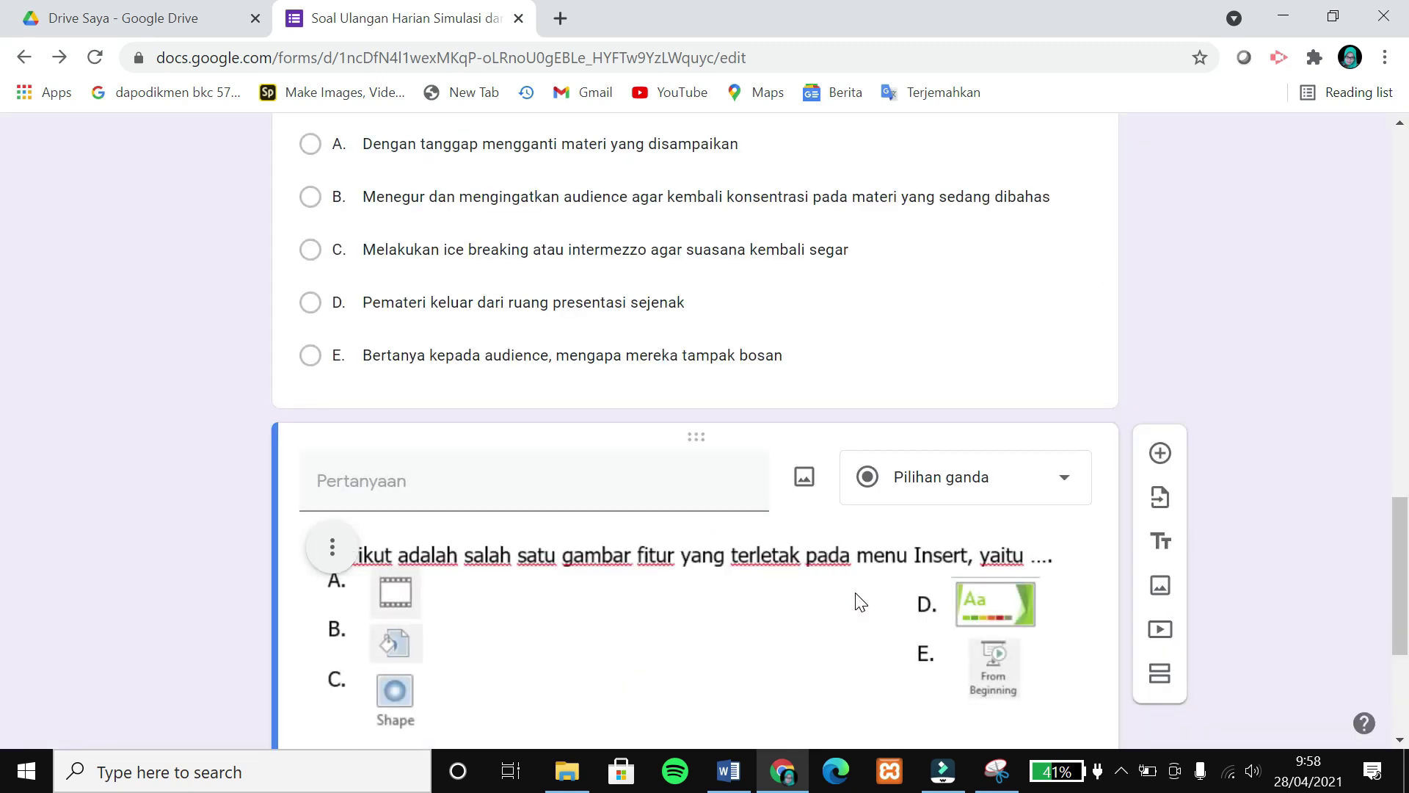
Give question 7 answer options A–E, make it required, and add a blank question below.
scroll(857, 595, down, 1)
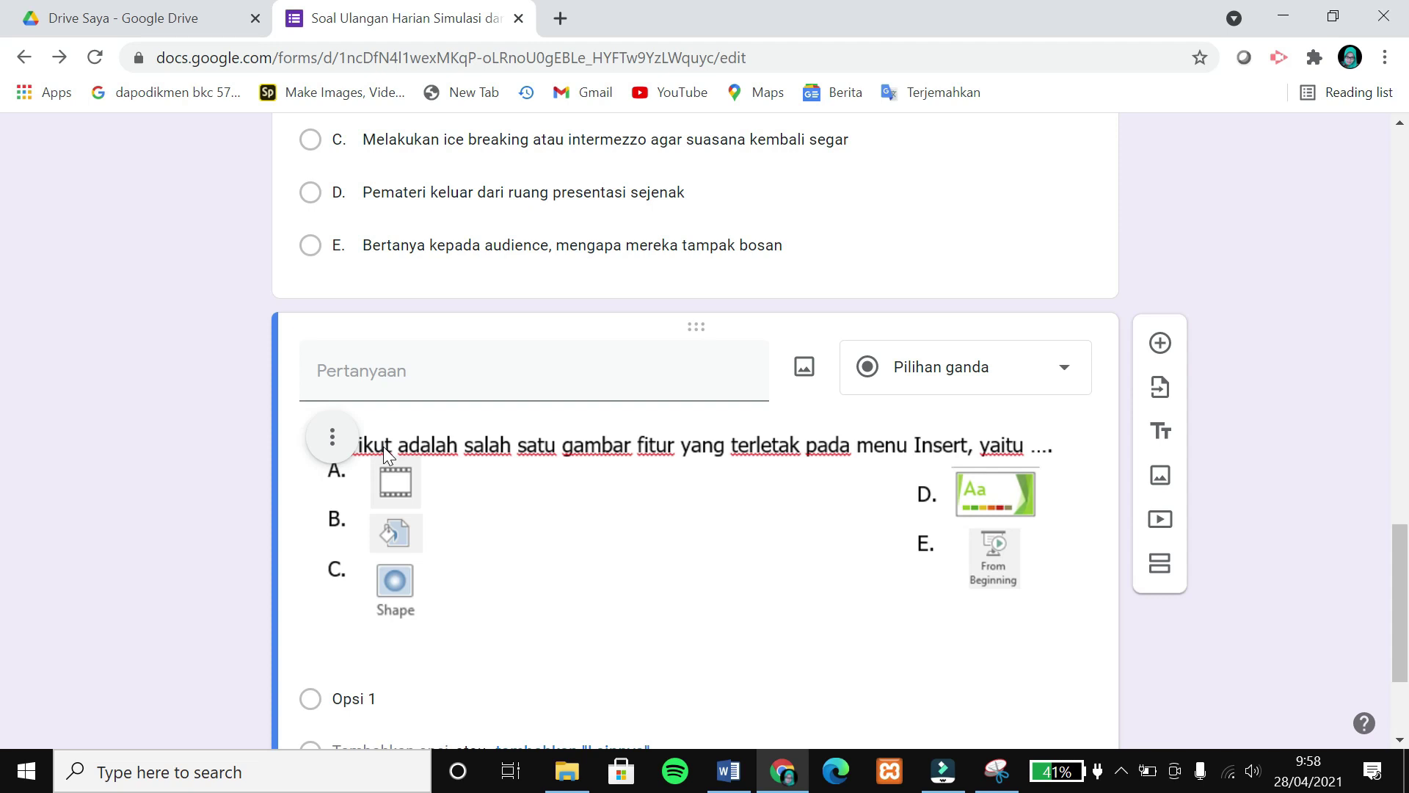
scroll(330, 623, down, 1)
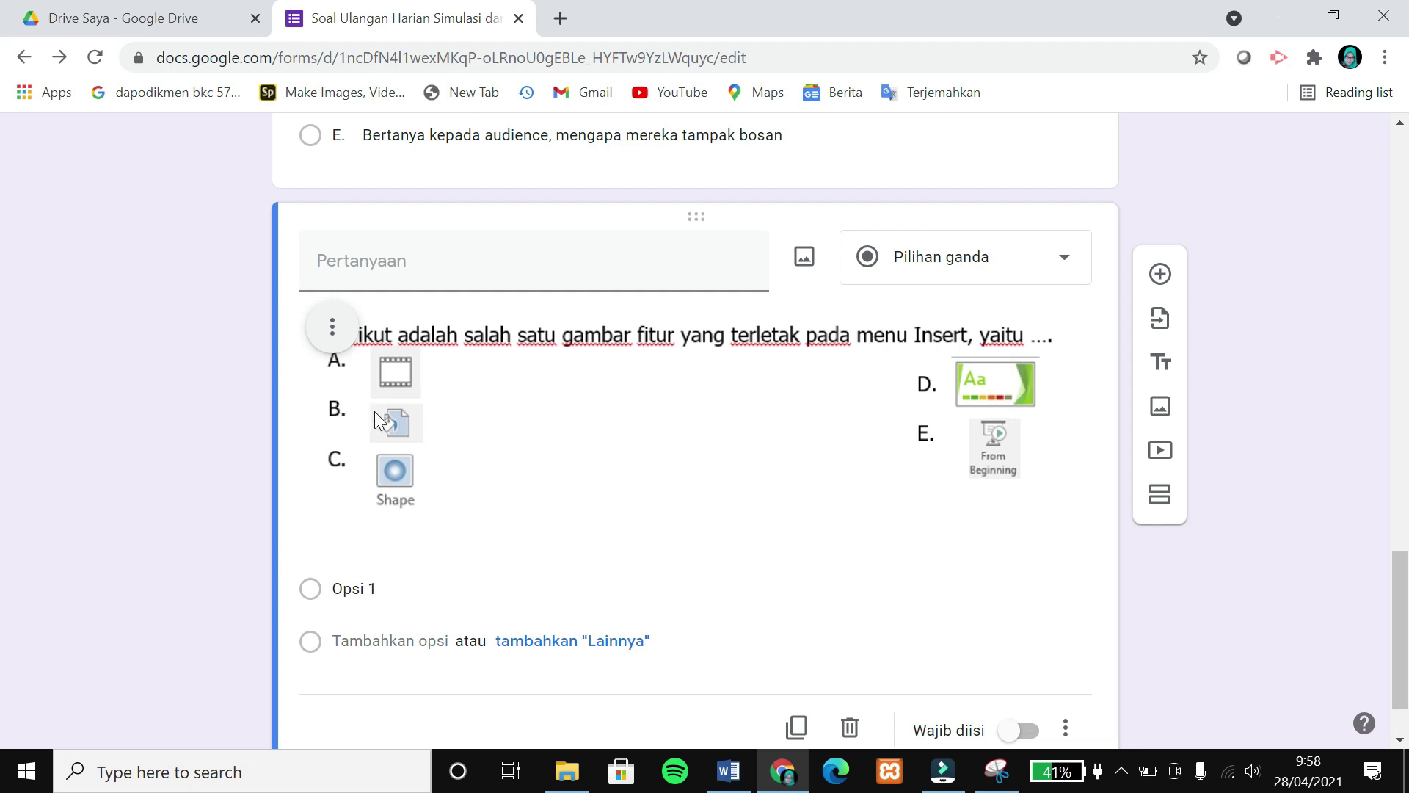
click(356, 587)
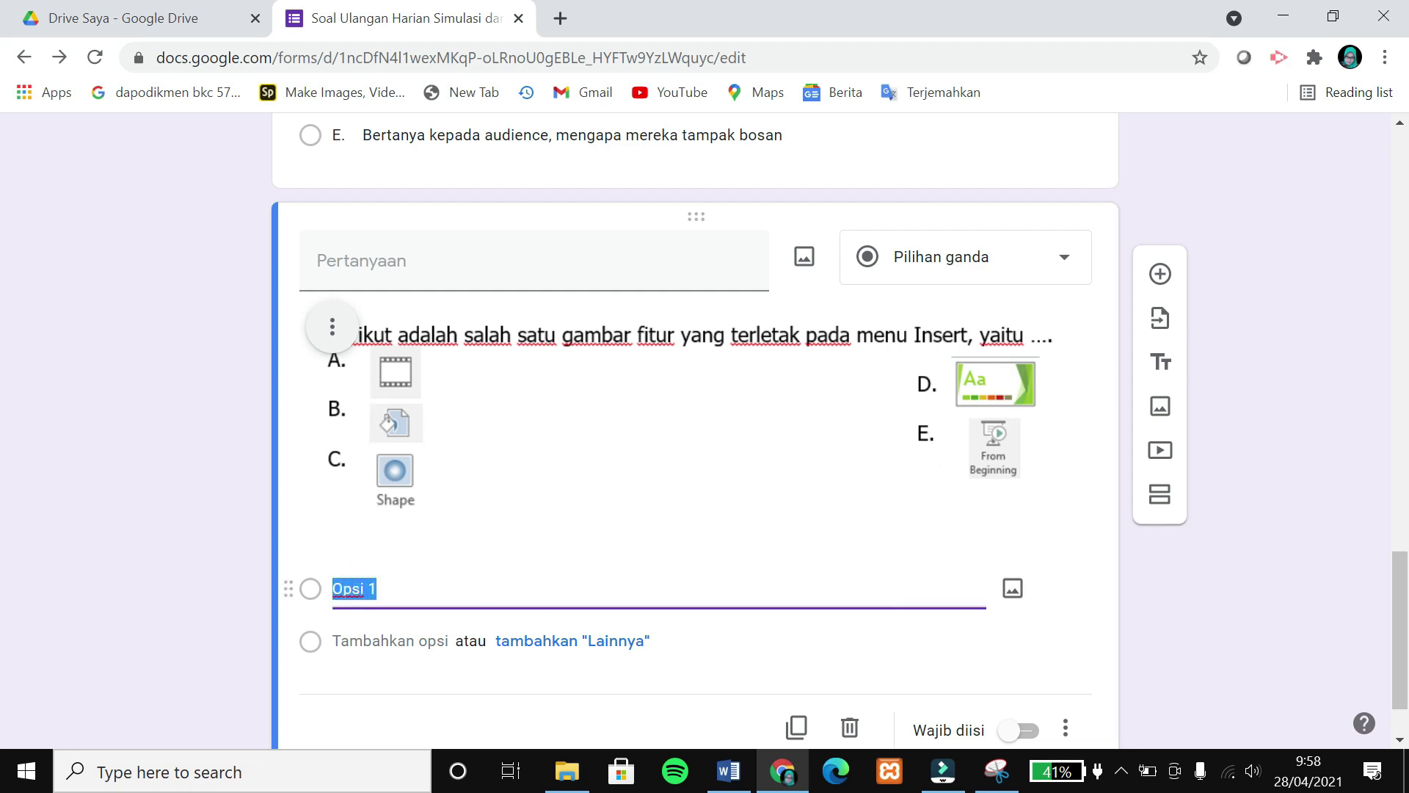
text(A)
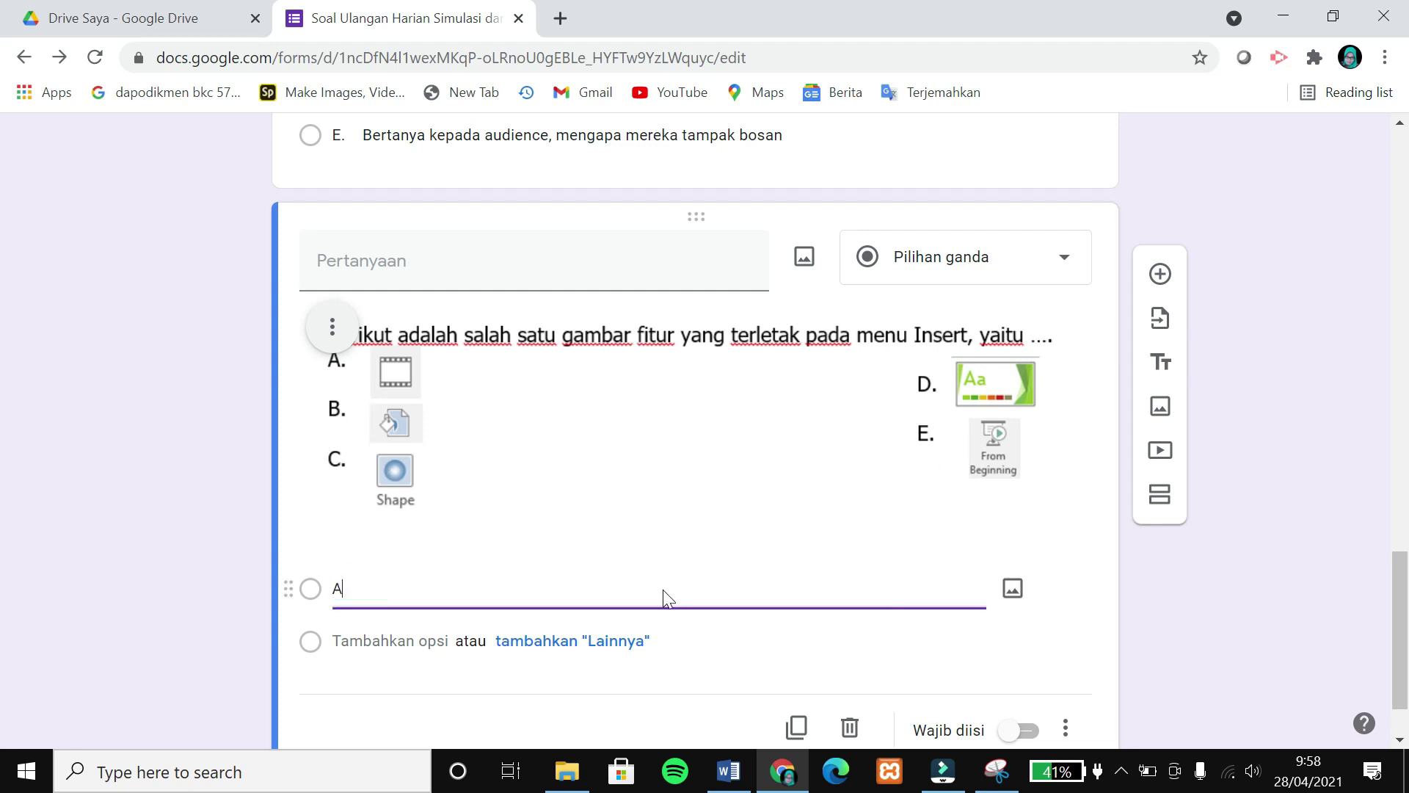
key(Return)
key(Caps_Lock)
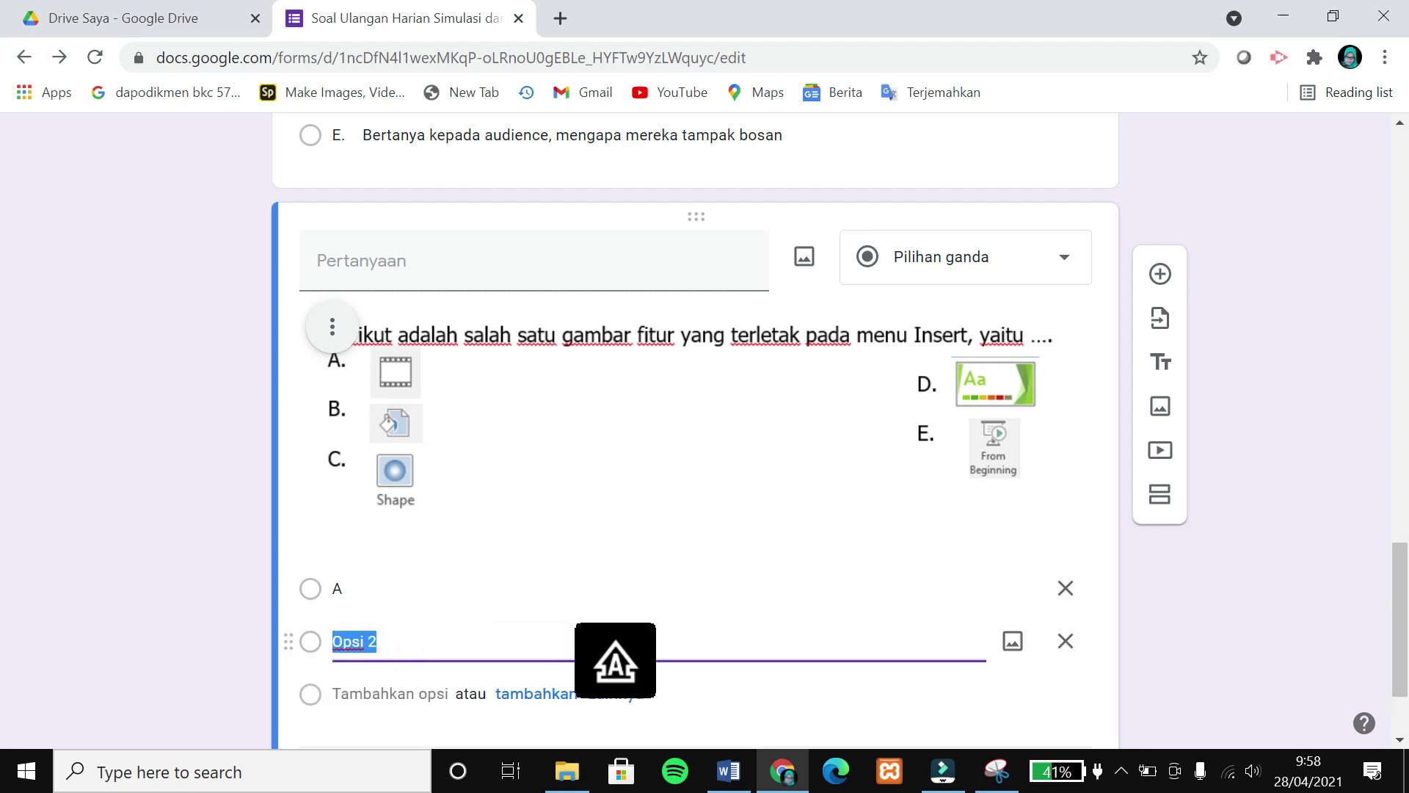
text(B)
key(Return)
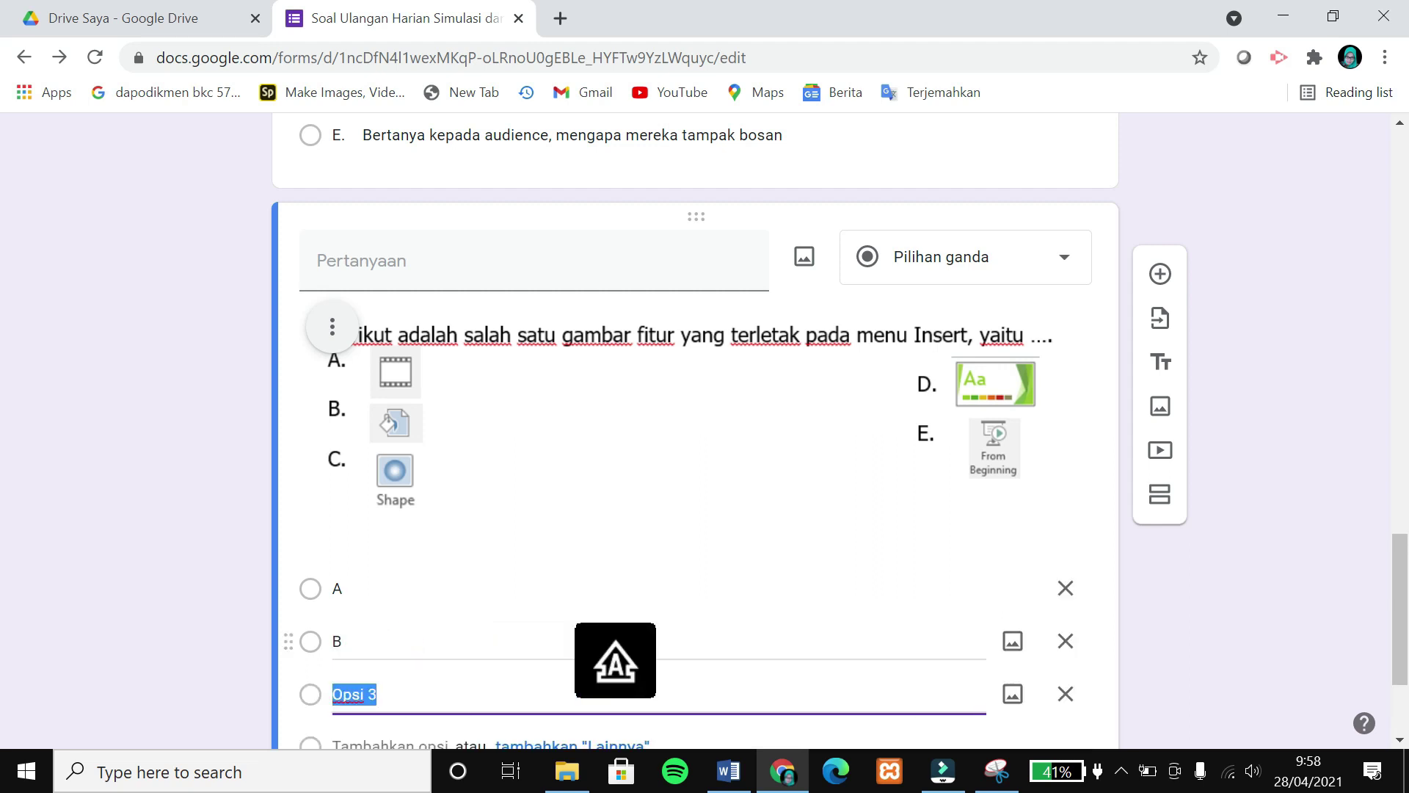
text(C)
key(Return)
text(D)
key(Return)
text(E)
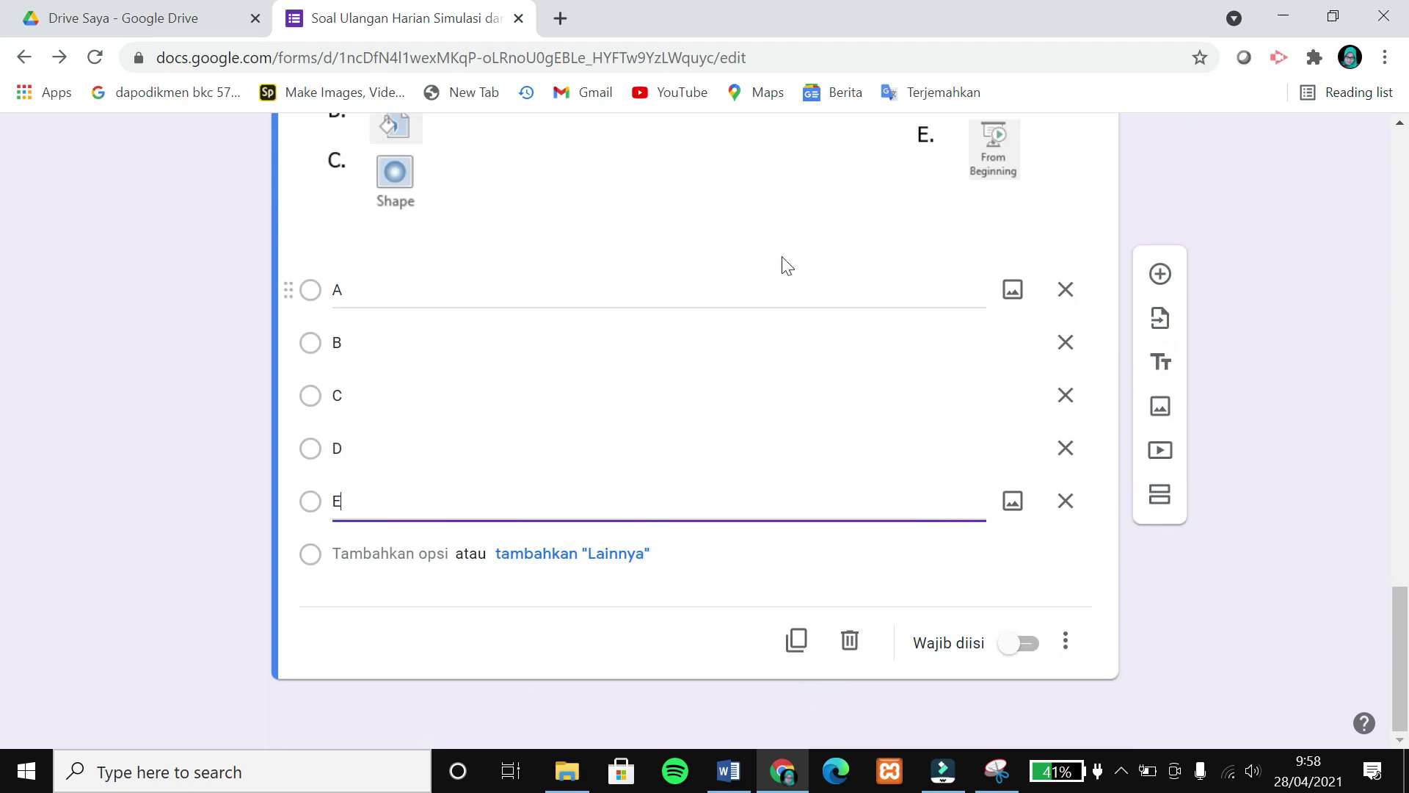
click(1025, 646)
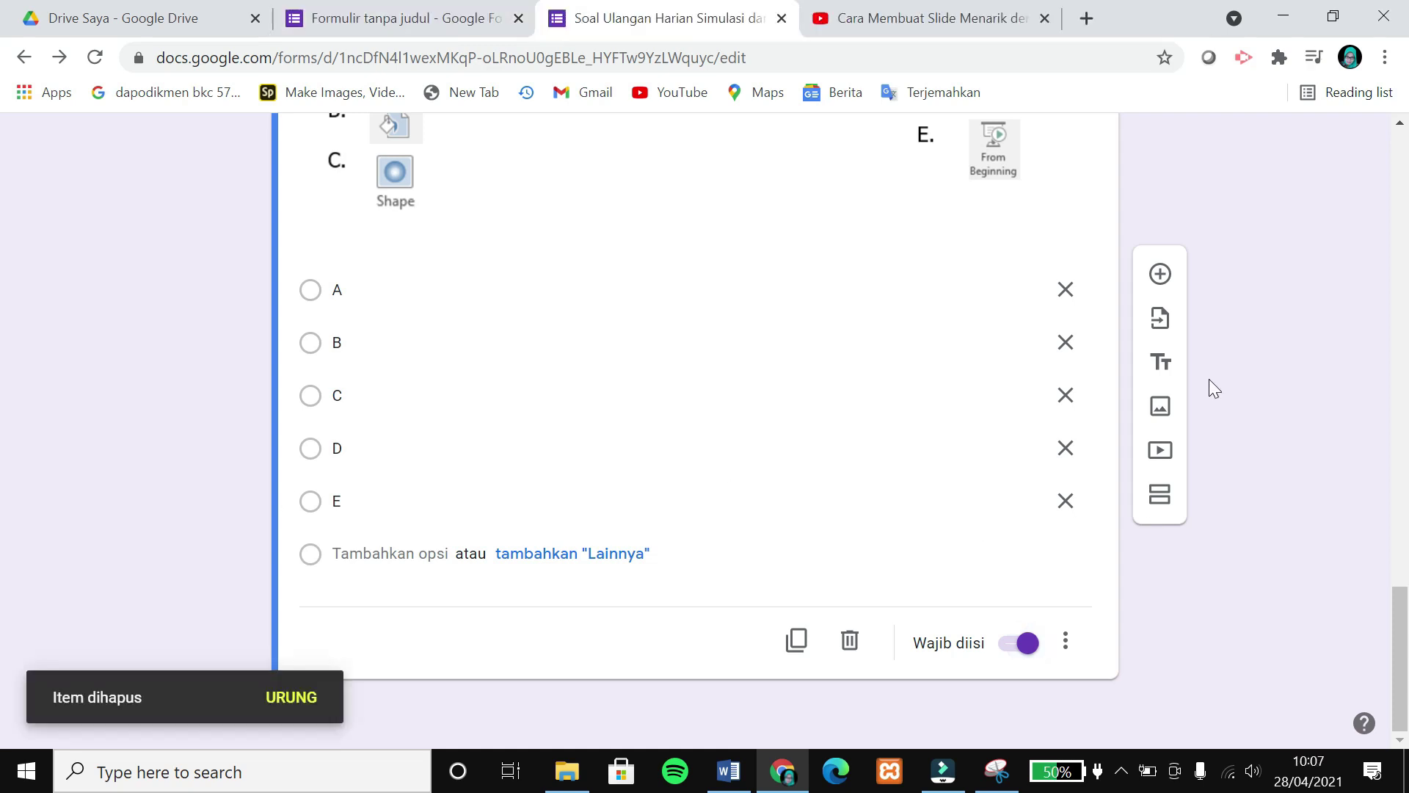
click(1177, 273)
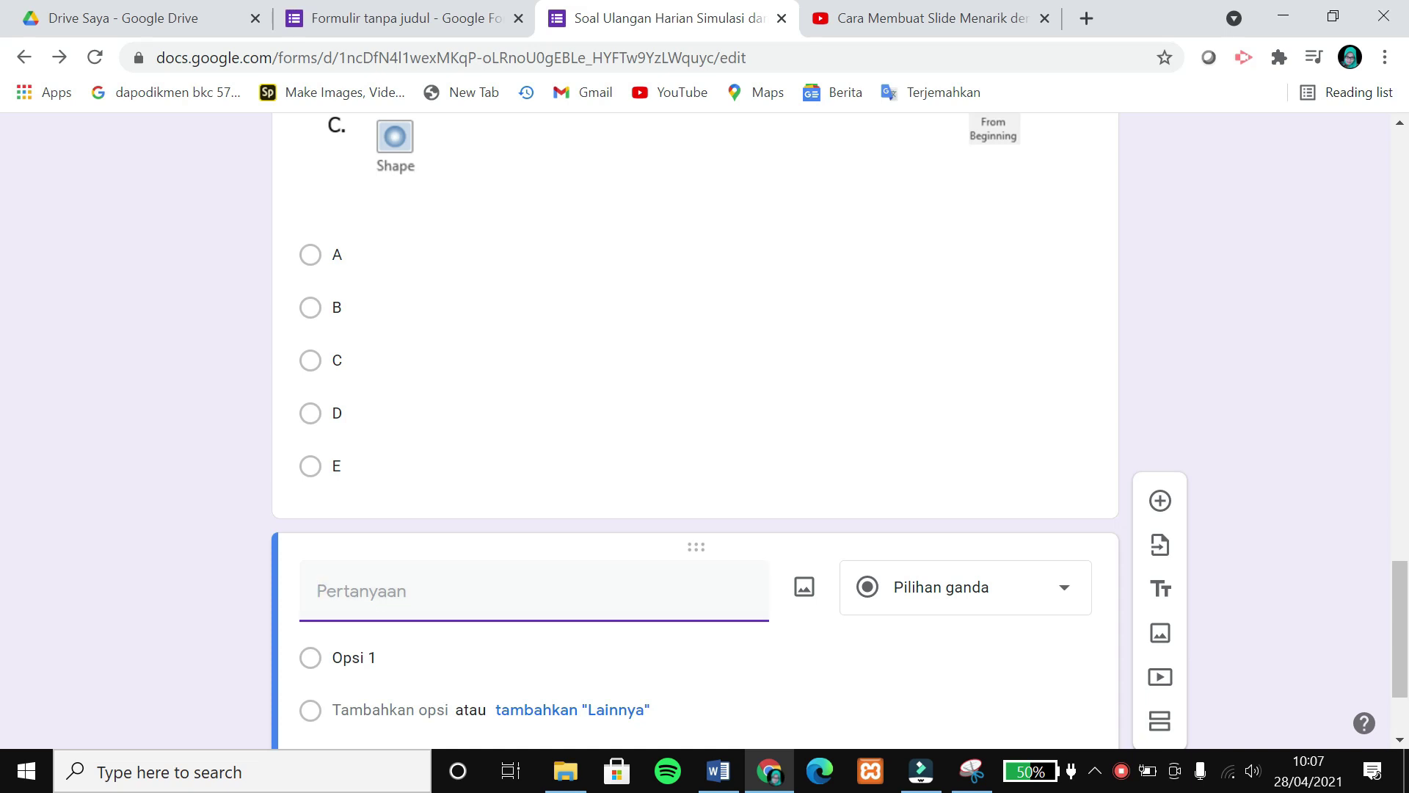
Copy the share link of the video 'Cara Membuat Slide Menarik dengan Power Point' and return to Forms.
click(970, 25)
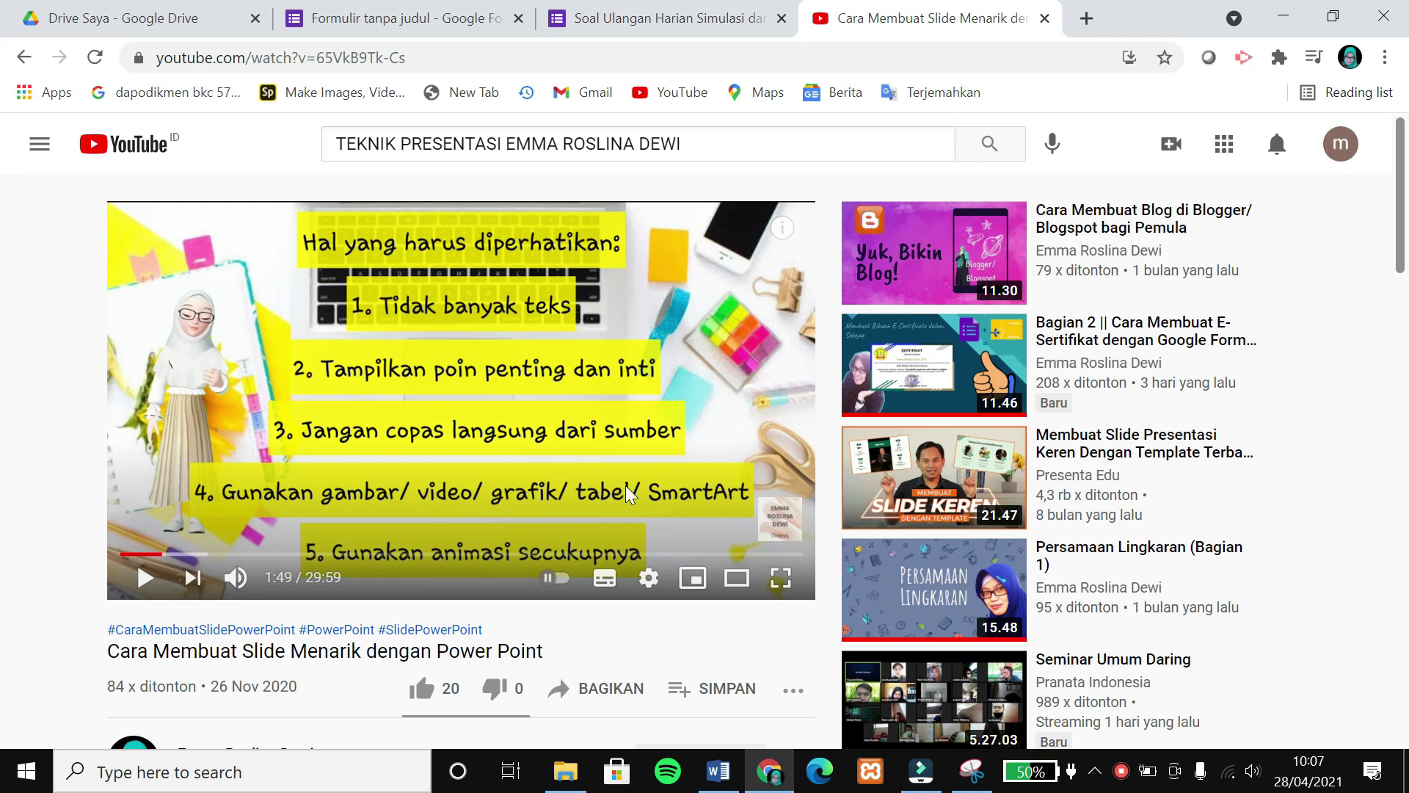
scroll(625, 485, down, 1)
click(420, 55)
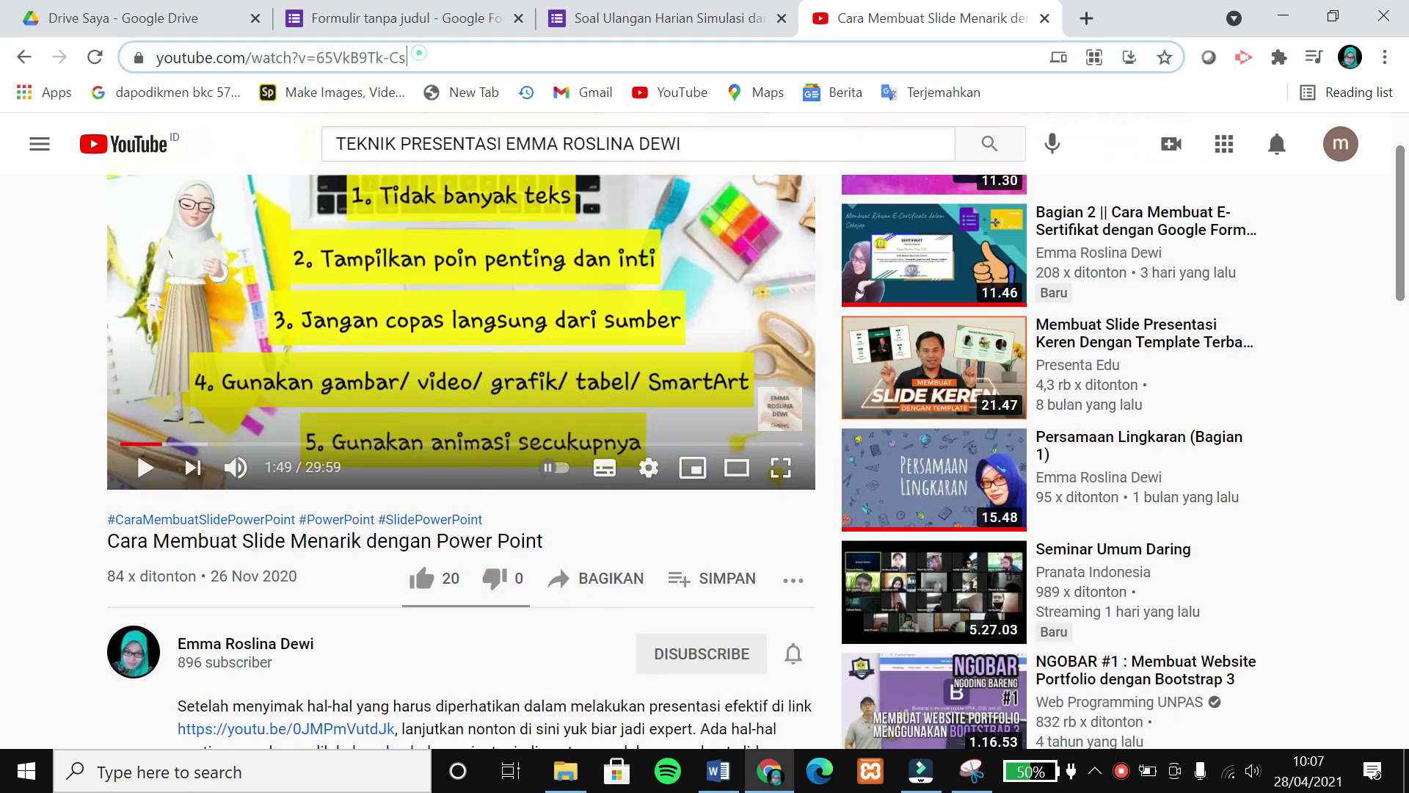
click(603, 579)
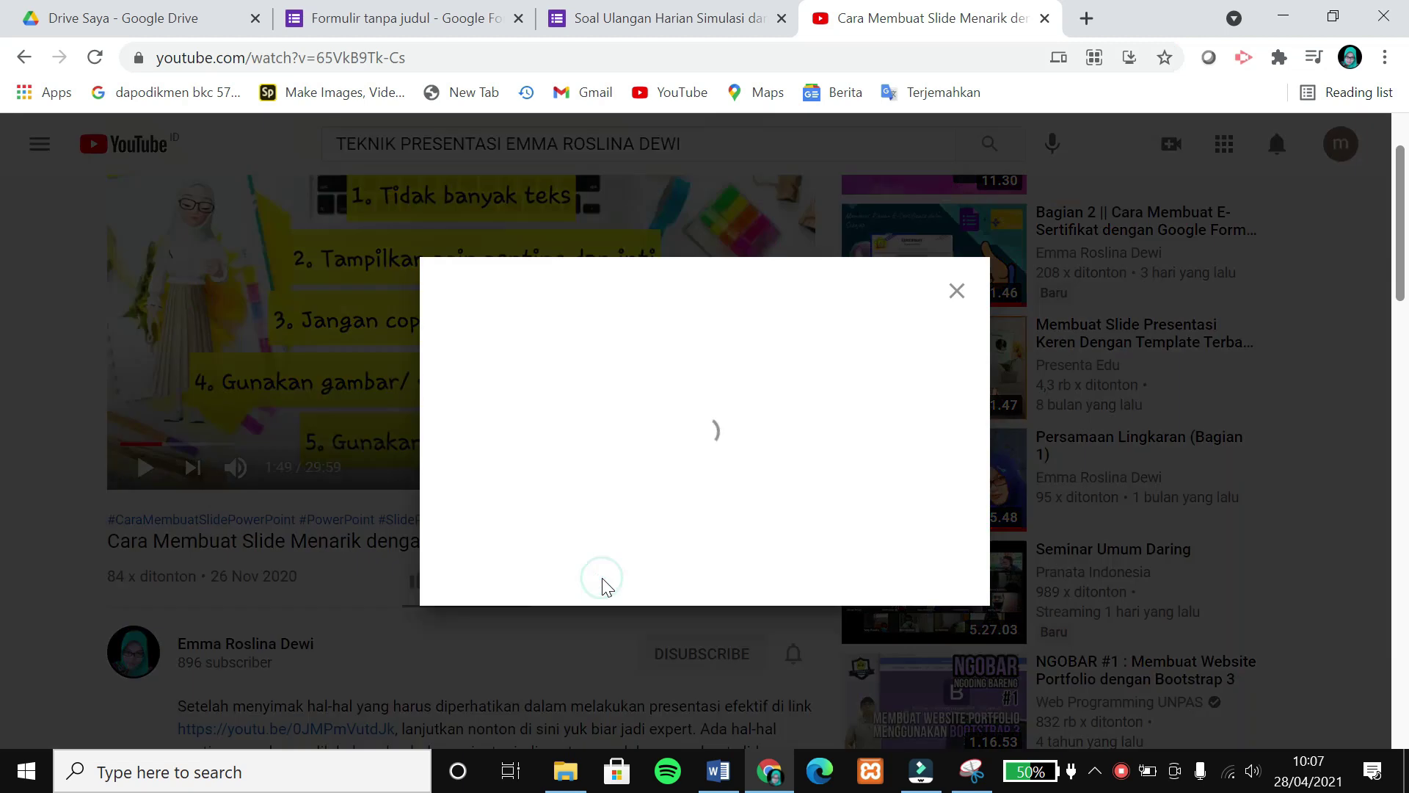
click(911, 490)
key(ctrl+c)
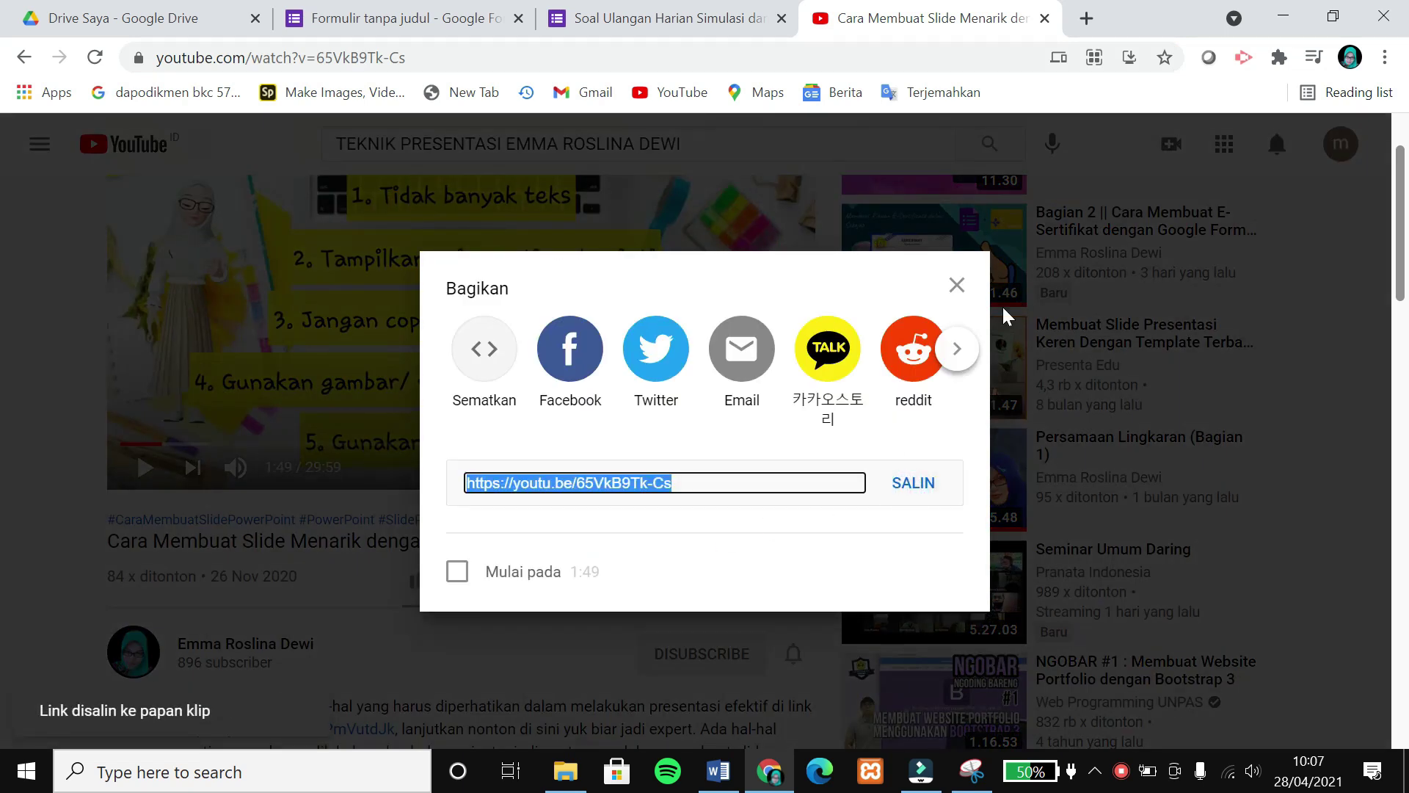
click(956, 284)
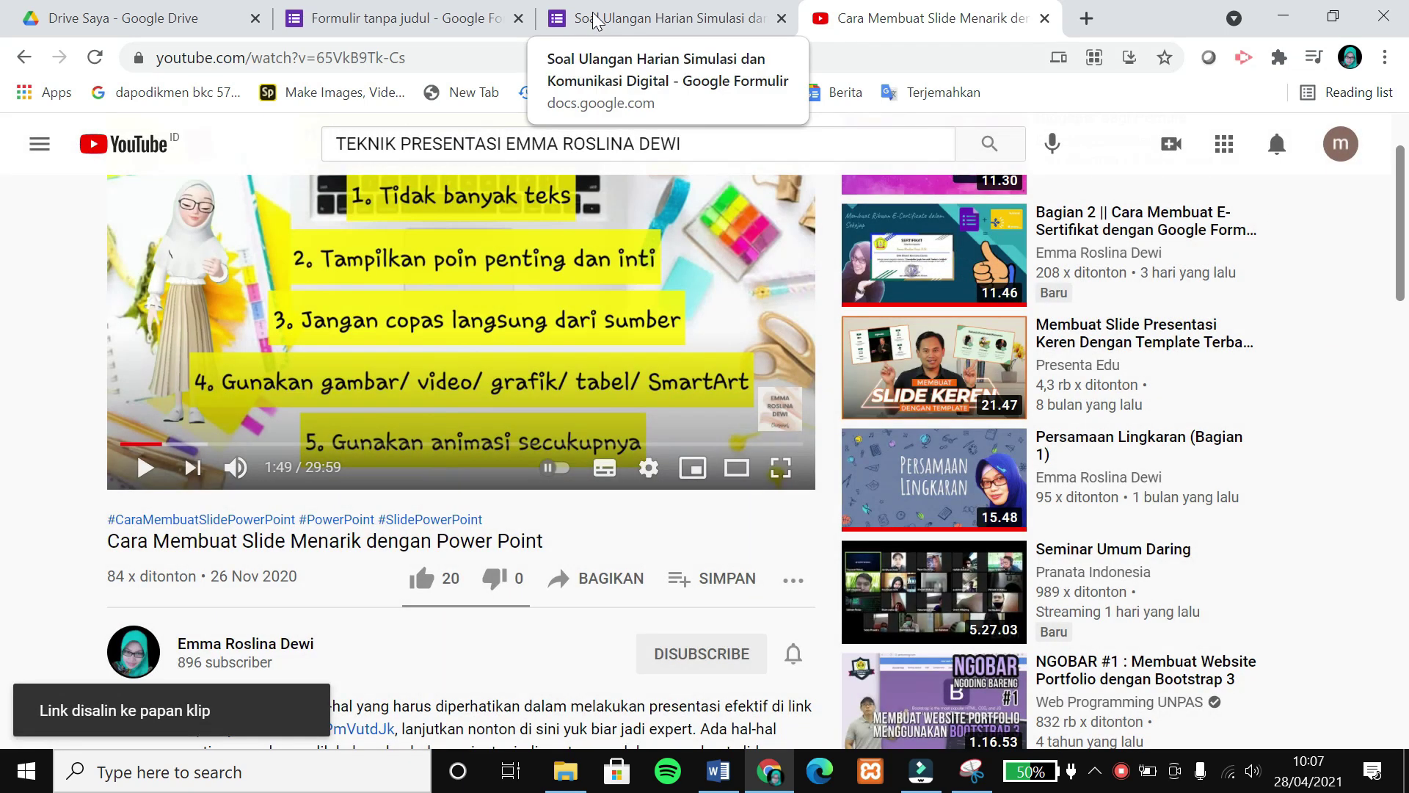
click(595, 21)
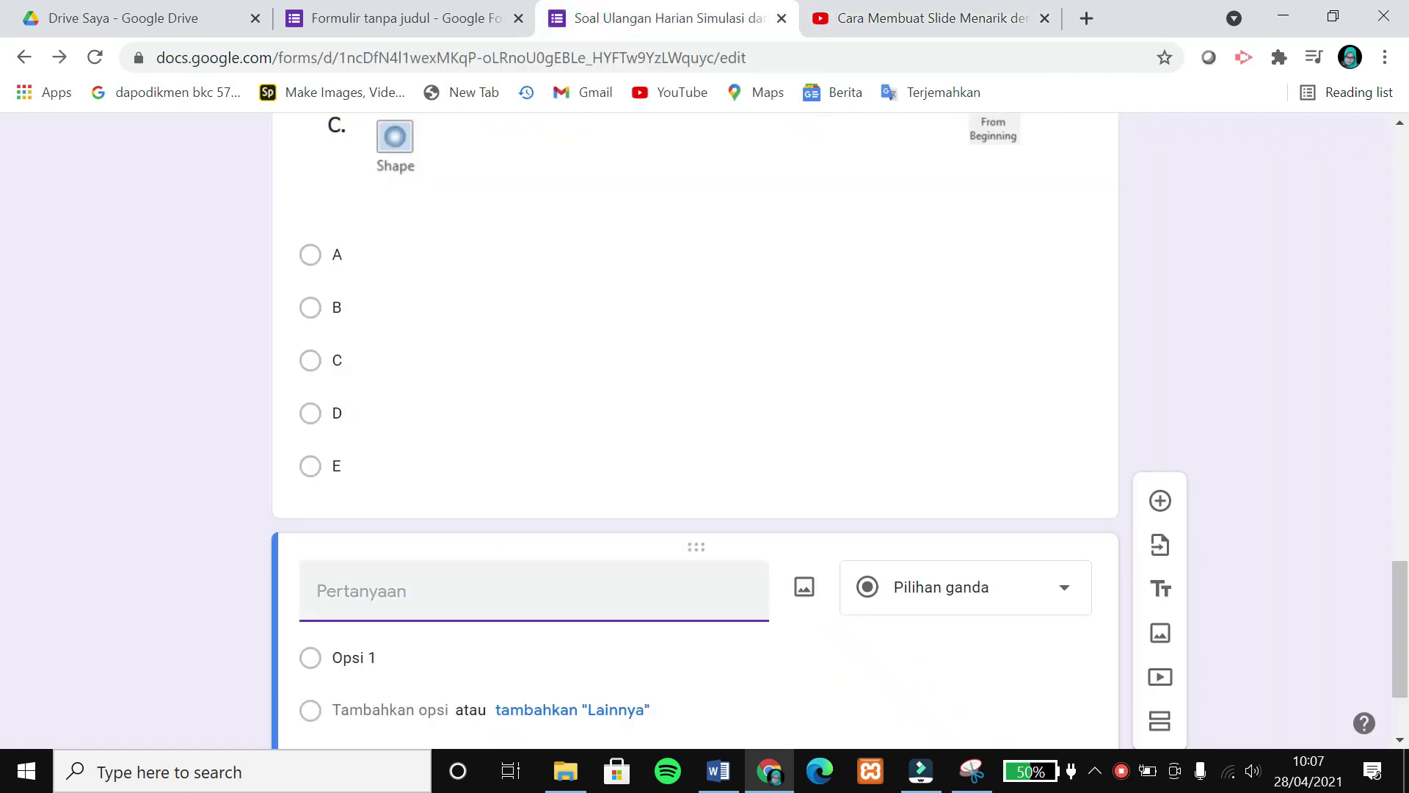
Write the question as the pasted video link plus 'Salah satu hal yang harus diperhatikan…' text.
click(408, 598)
key(ctrl+v)
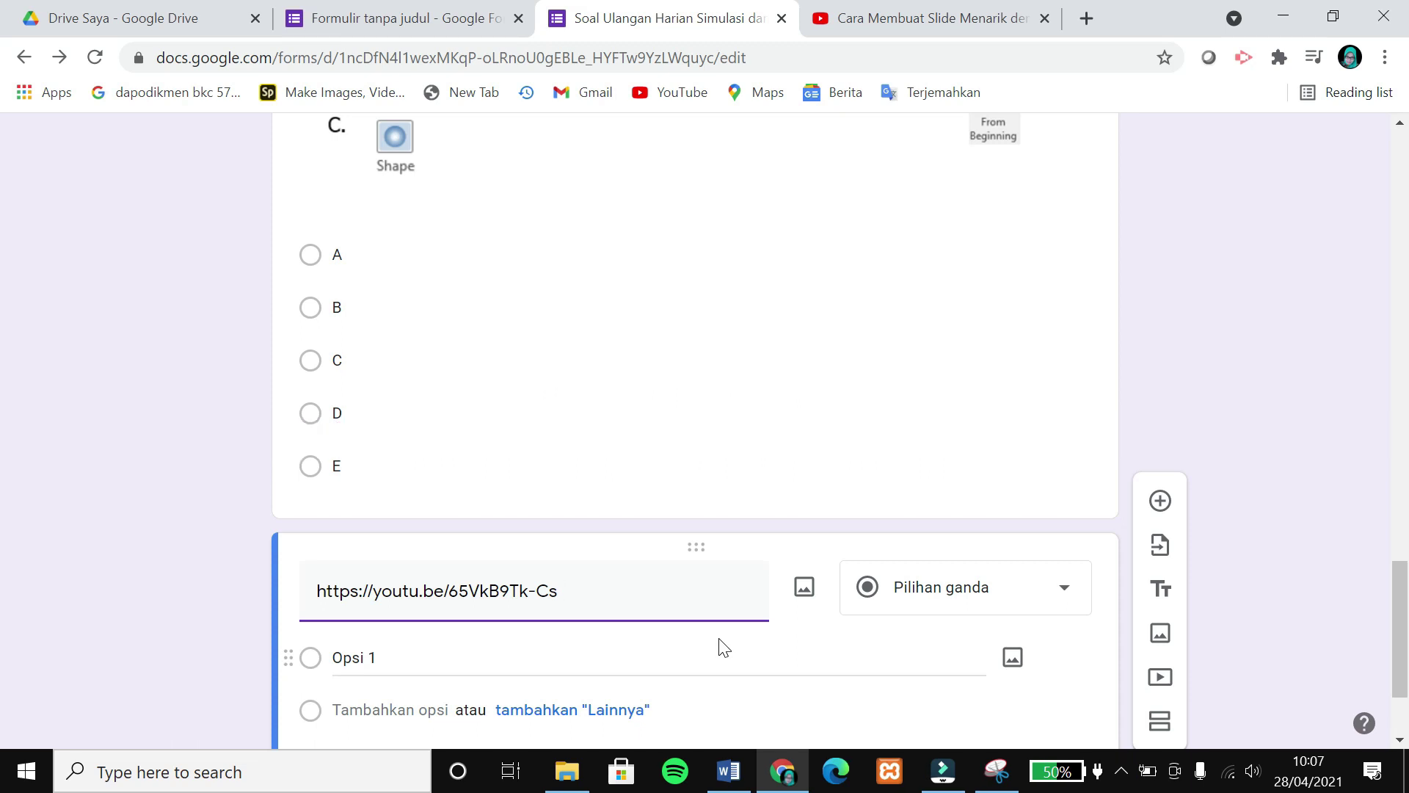
text(Tentuka)
key(ctrl+BackSpace)
text(Salah satu hal yang harus diperhatikan dalam membuat slide presentasi yang menarik adalah ....)
Add options A. Banyak teks through E. Hindari penggunaan grafik-grafik and make the question required.
scroll(724, 648, down, 1)
click(572, 601)
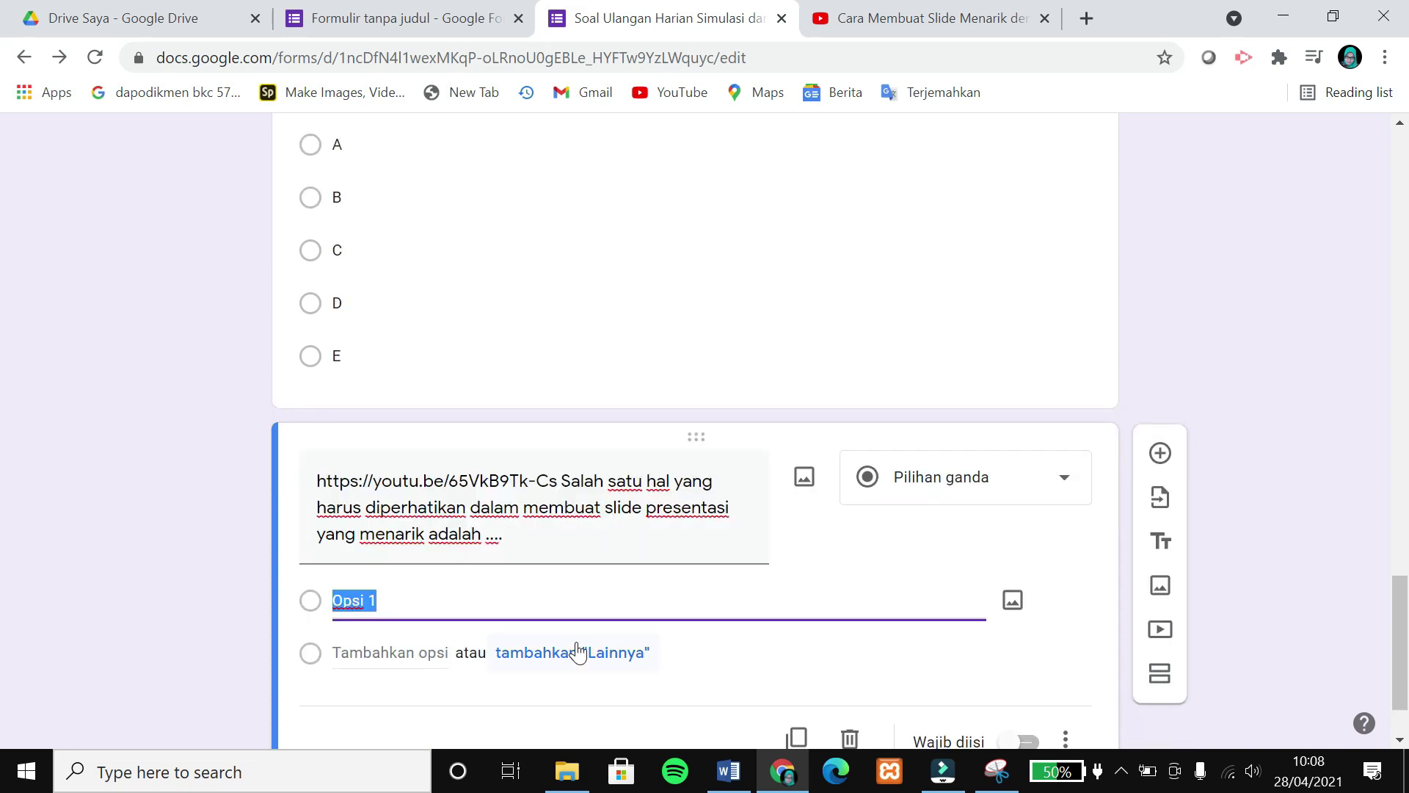
text(A. Banyak teks)
key(Return)
text(B. Langsung copas seluruhnya dari sumber)
key(Return)
text(C. Hanya menampilkan poin intinya saja)
key(Return)
text(D. Gunakan)
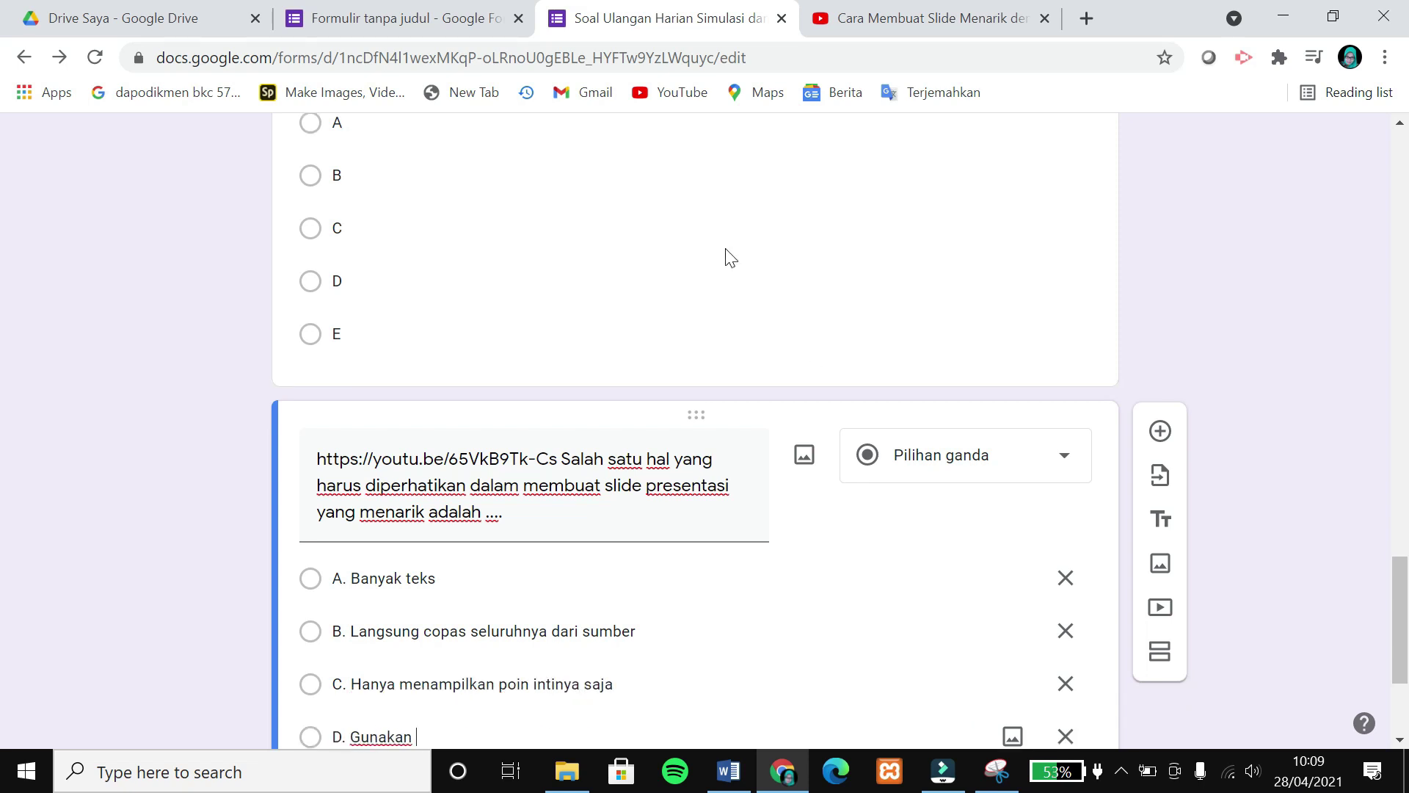
text( animasi sebanyak mungkin agar menarik)
key(Return)
text(E. Hindari penggunaan grafik-grafik)
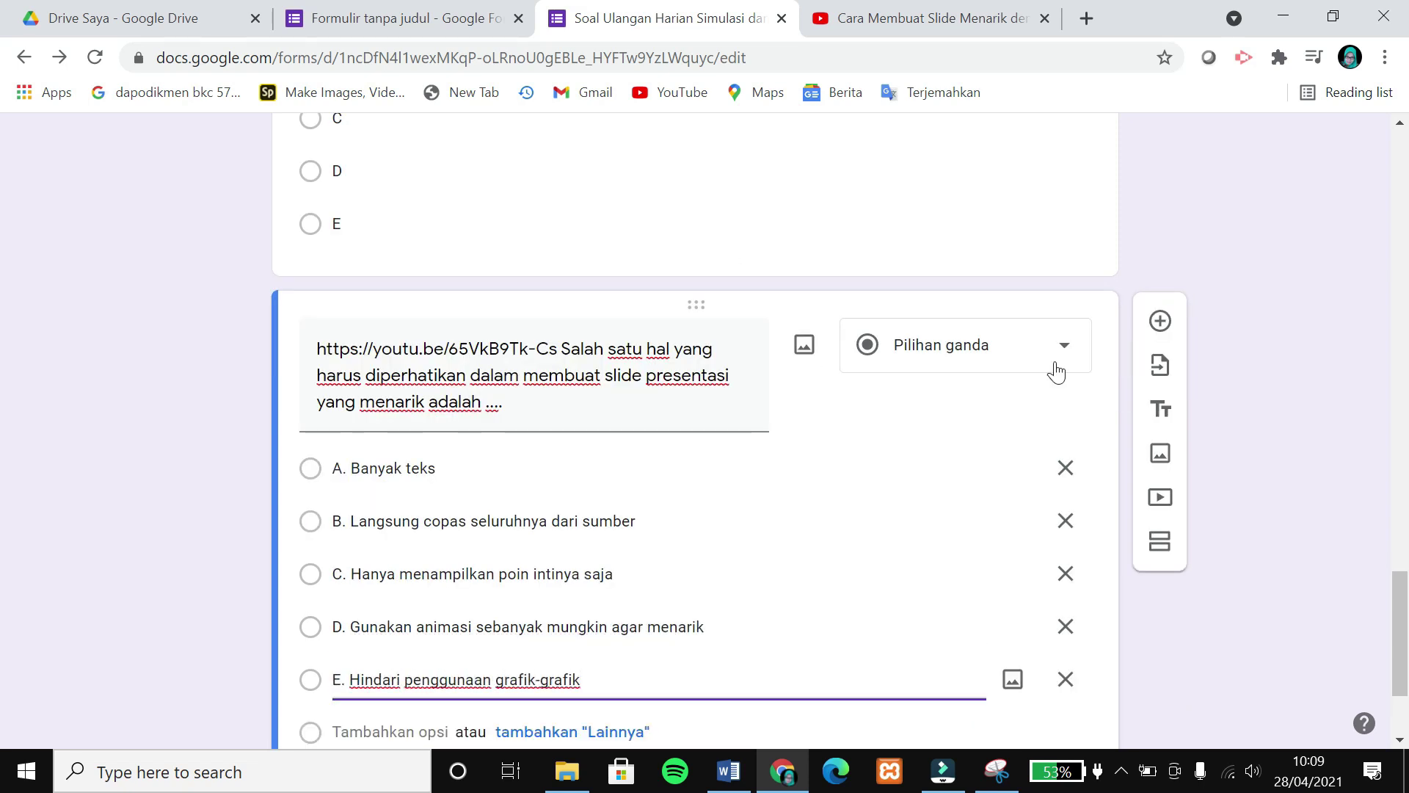
scroll(979, 450, down, 1)
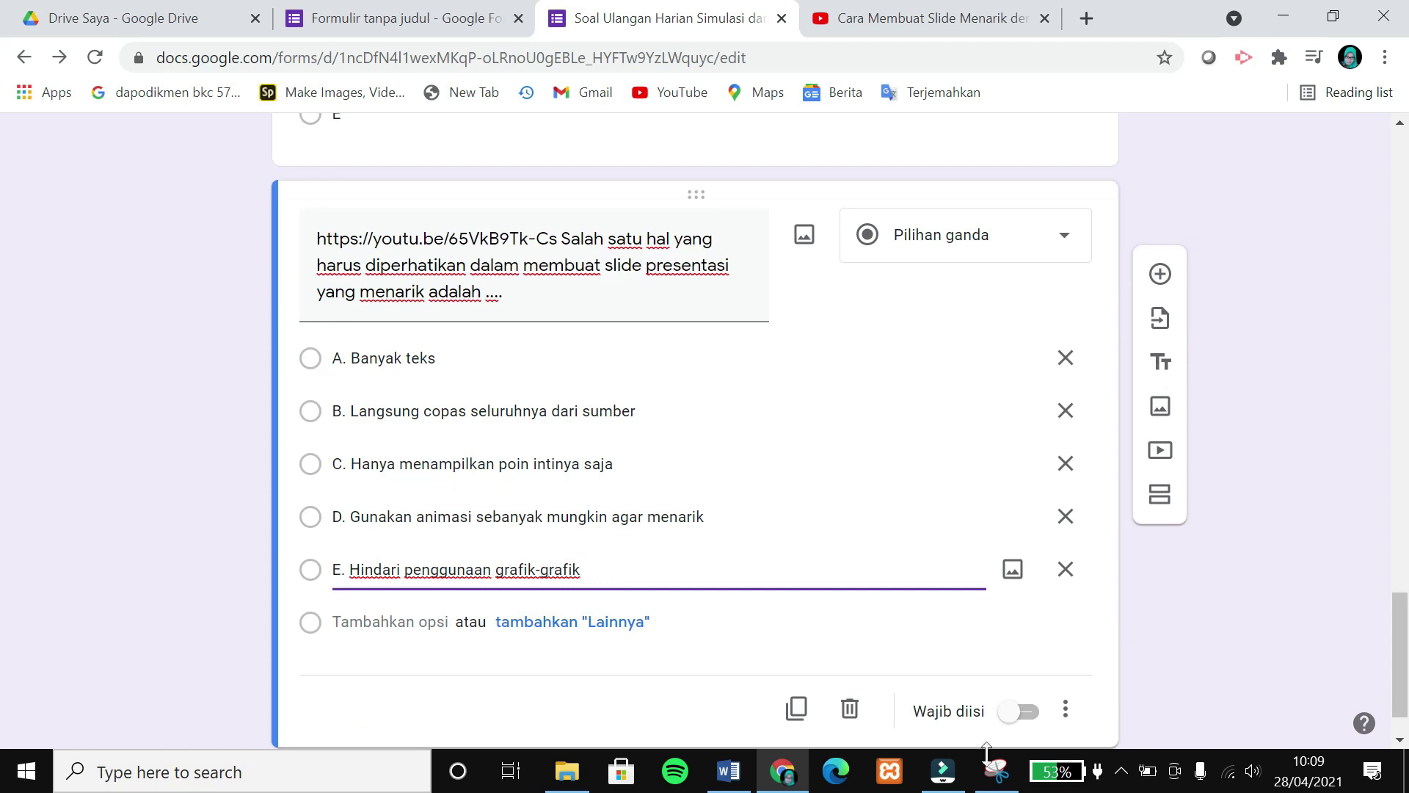
click(1019, 711)
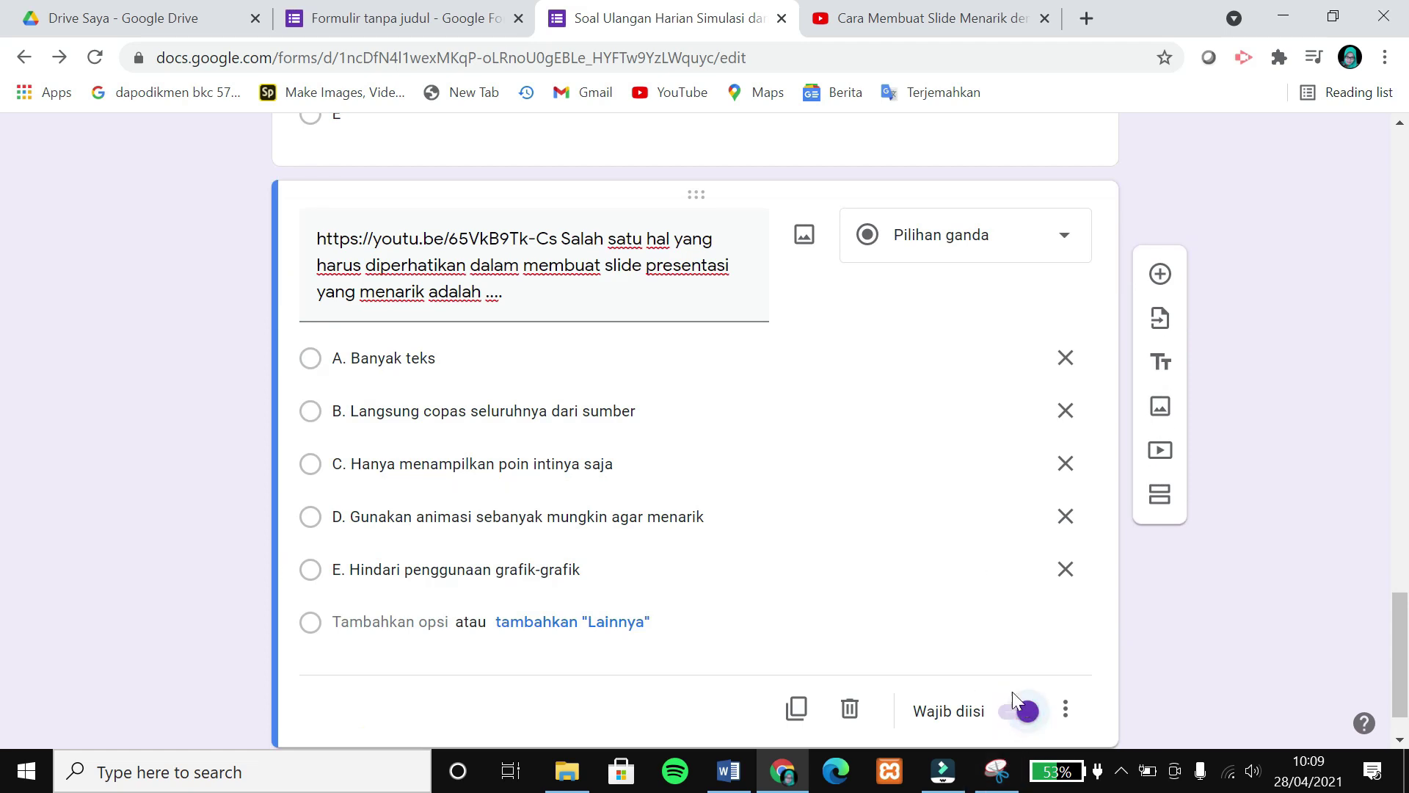
Set the theme's font style to Lucu in the Customize theme panel.
scroll(678, 510, up, 10)
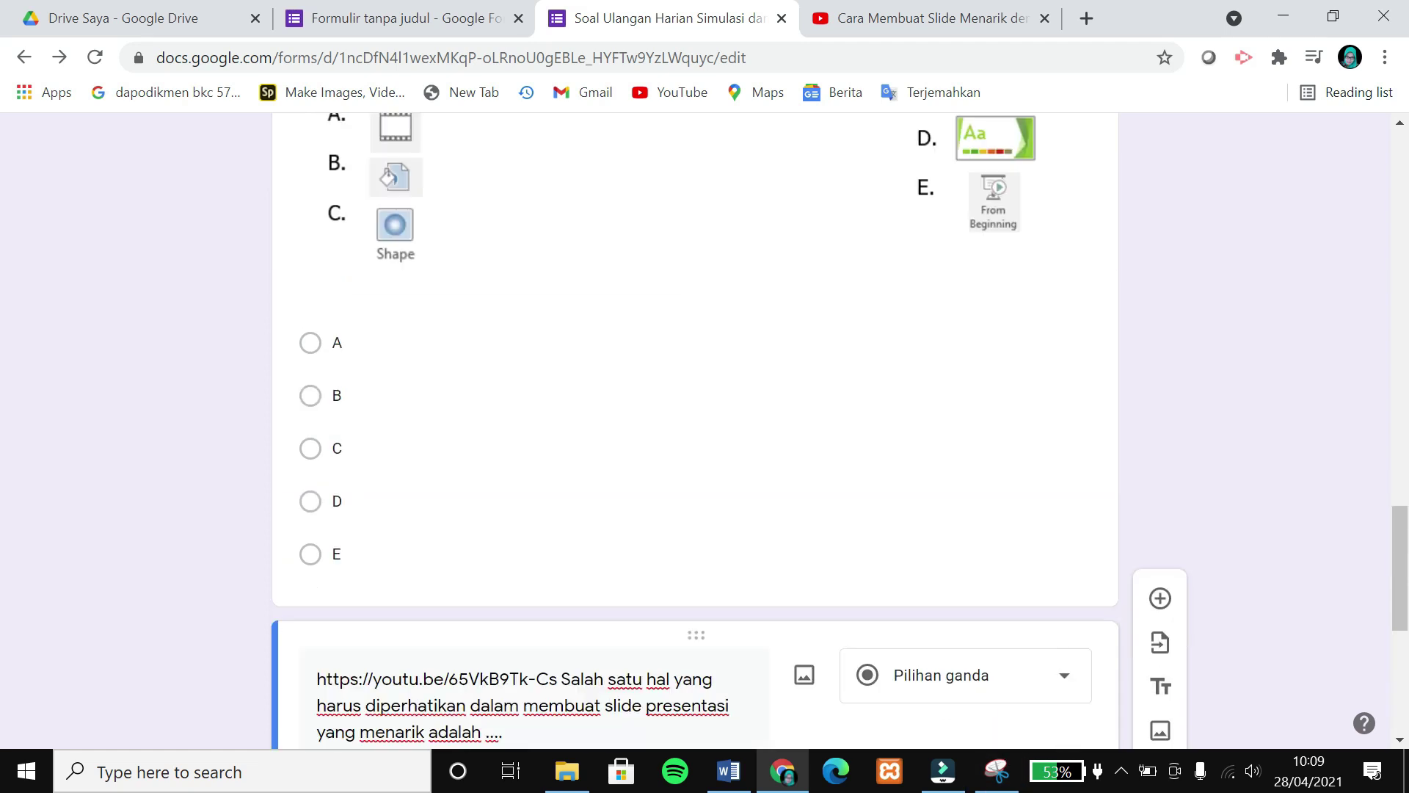
scroll(680, 512, up, 4)
scroll(680, 506, down, 5)
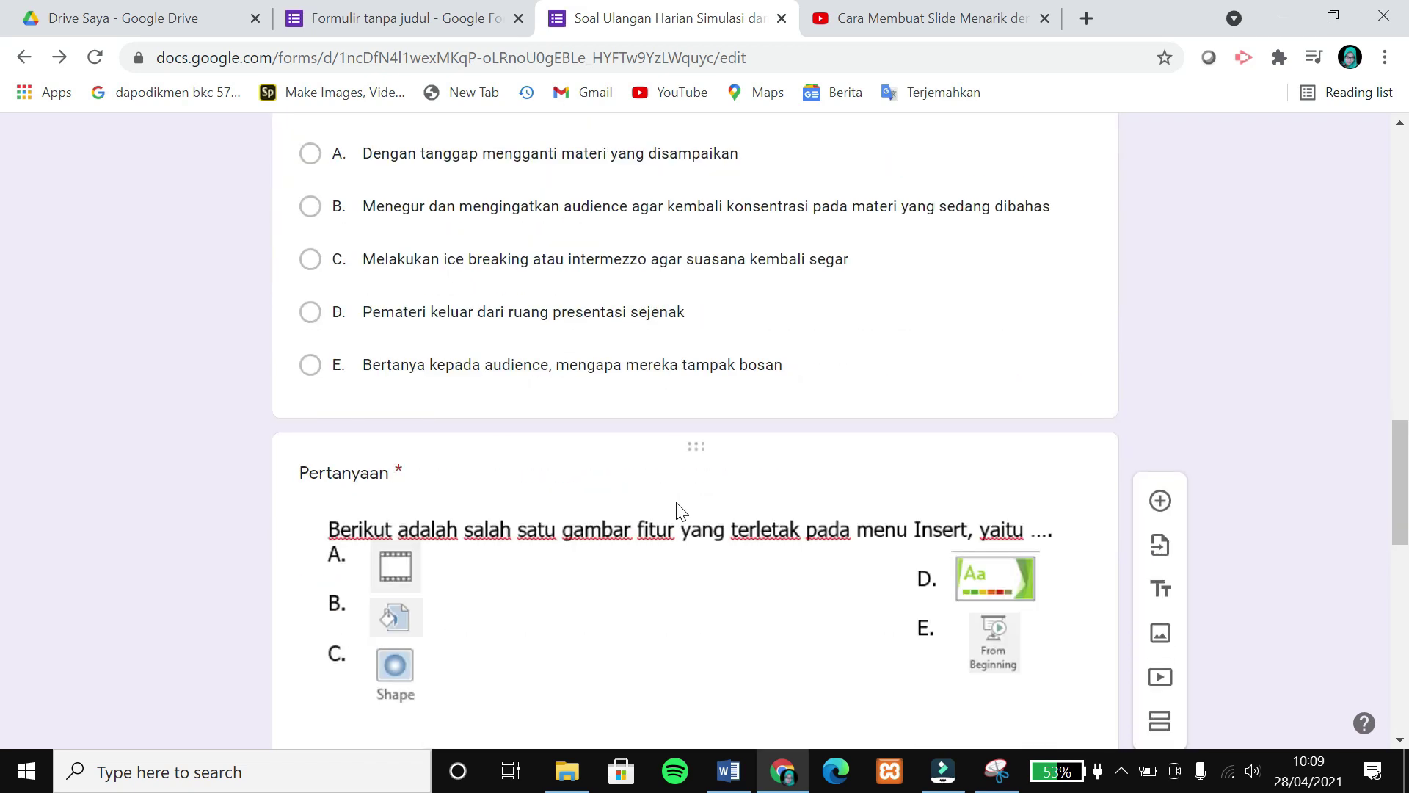
scroll(1117, 440, down, 3)
scroll(1116, 441, up, 15)
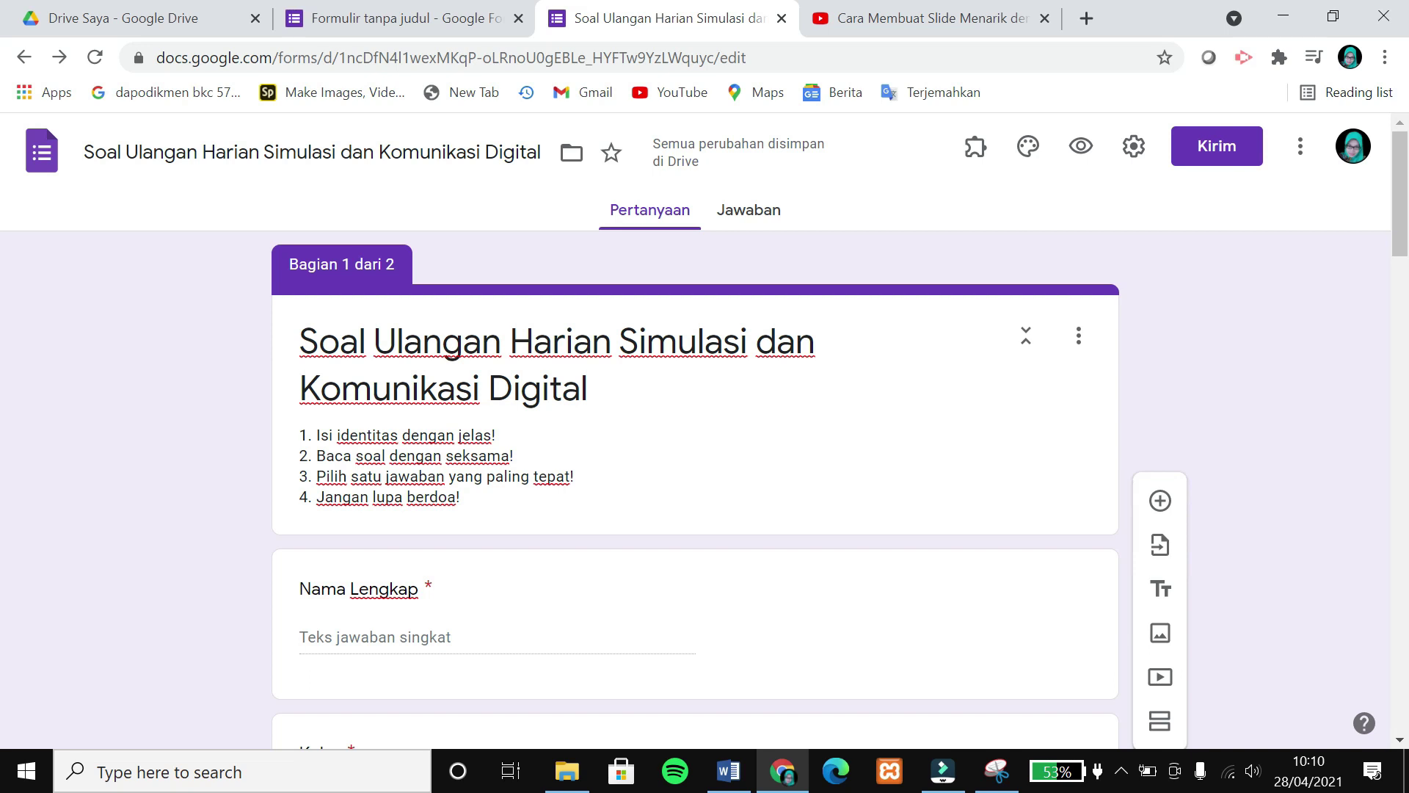
click(1026, 156)
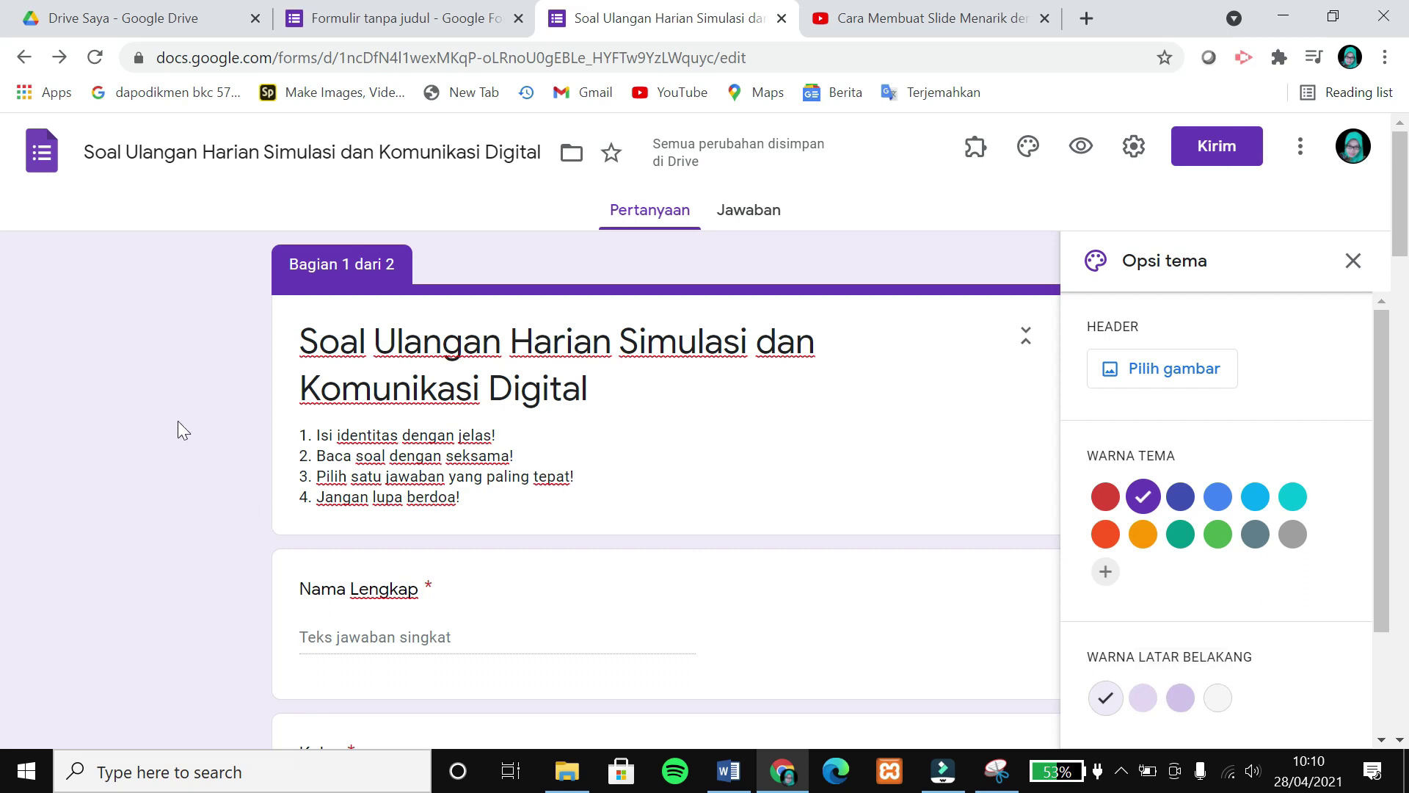
scroll(1318, 704, down, 2)
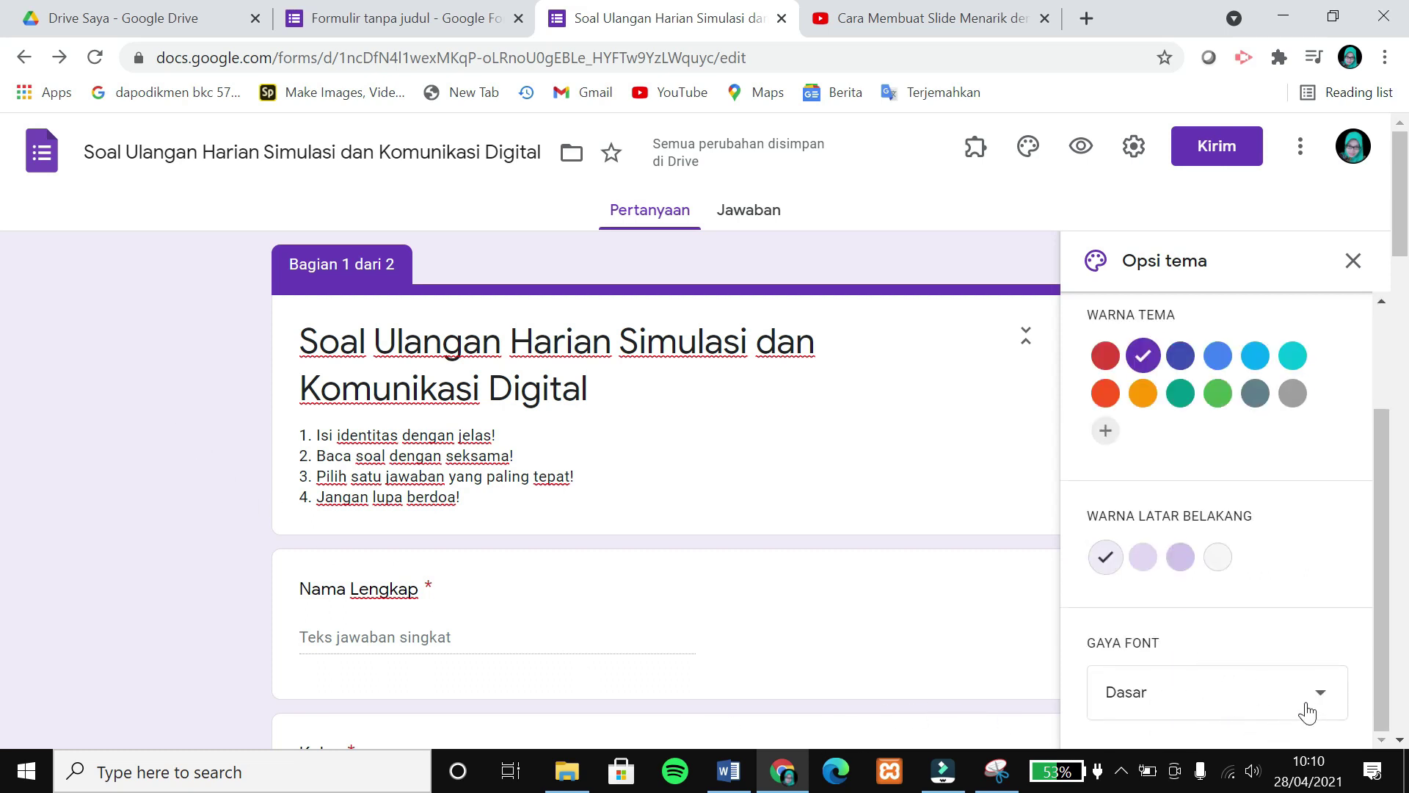
click(1307, 709)
click(1138, 616)
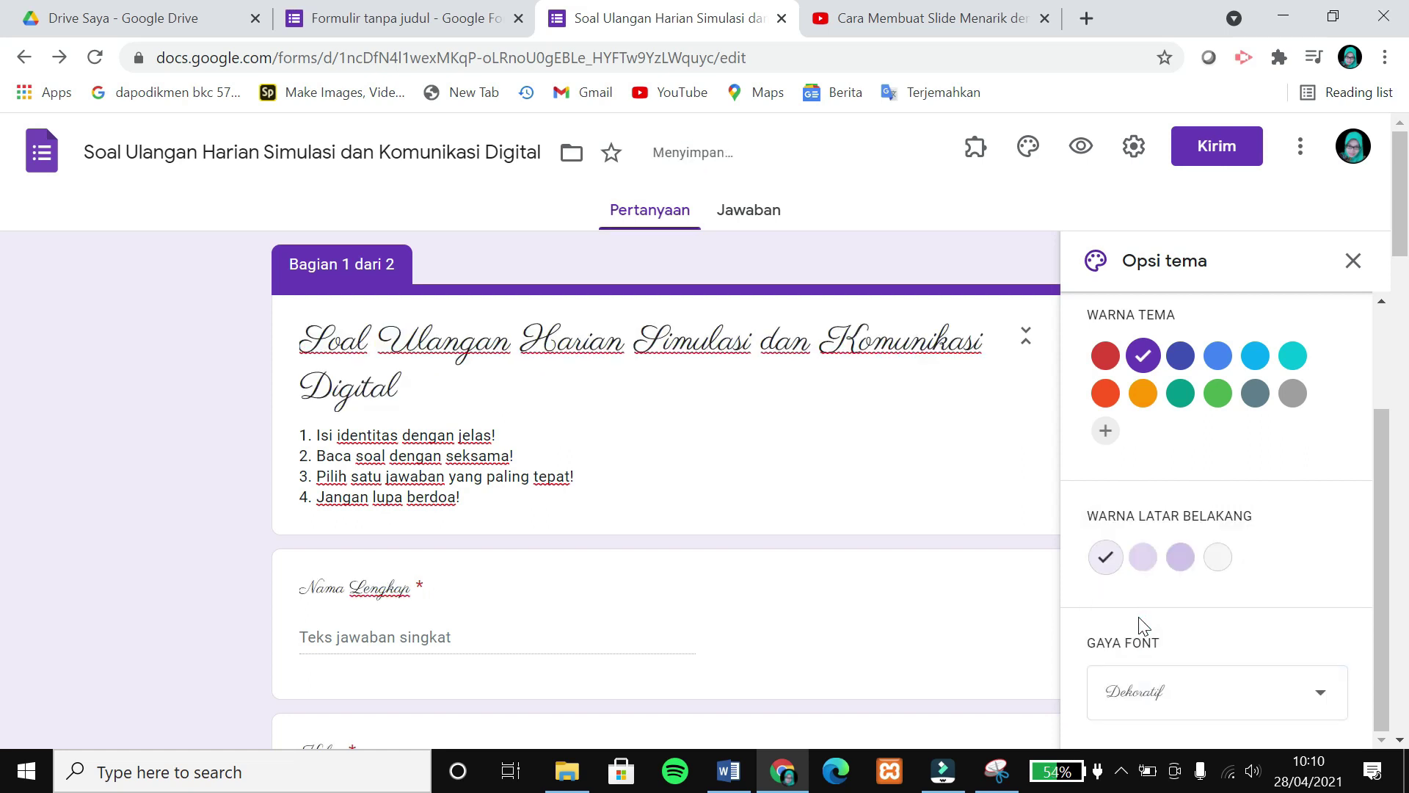
click(1145, 722)
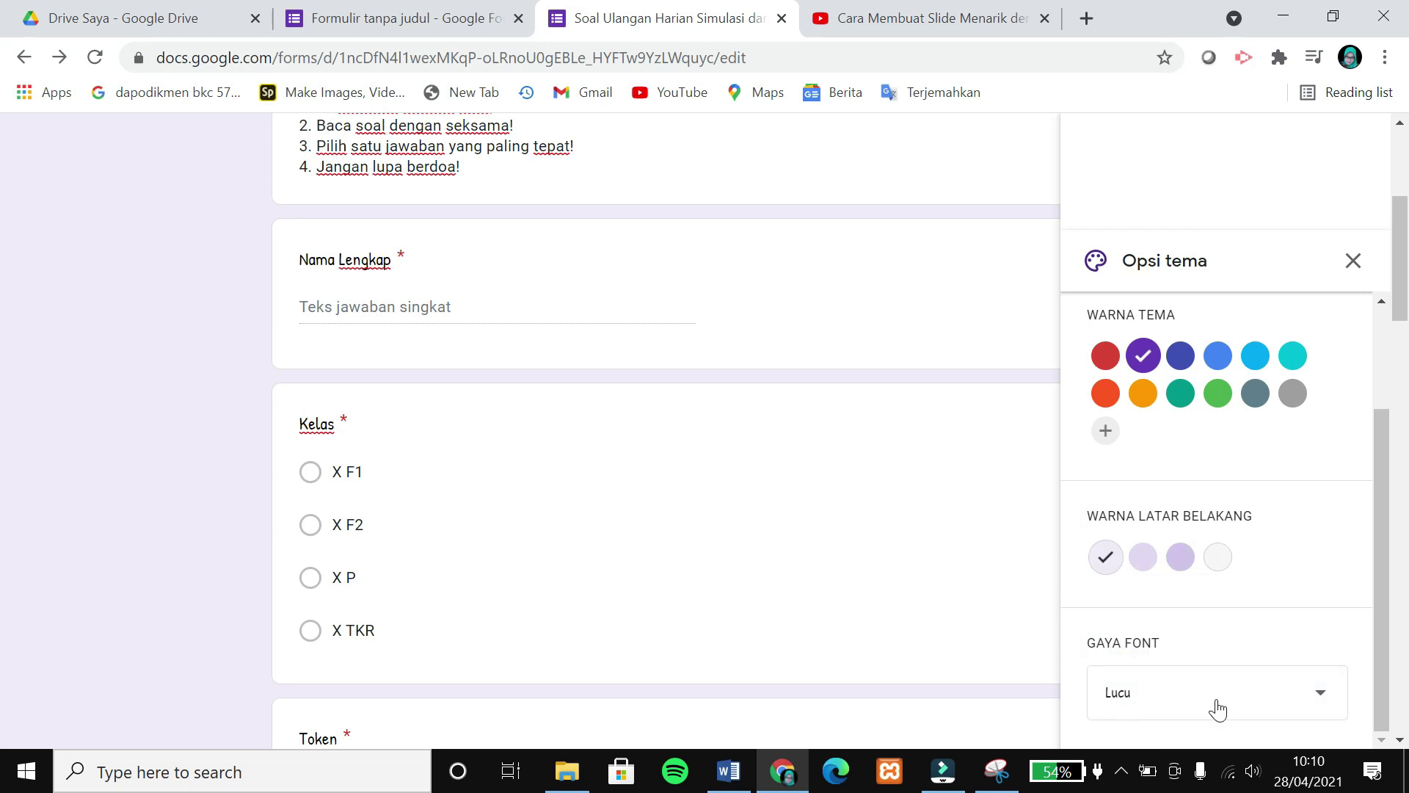
scroll(1053, 644, up, 5)
scroll(1270, 430, up, 2)
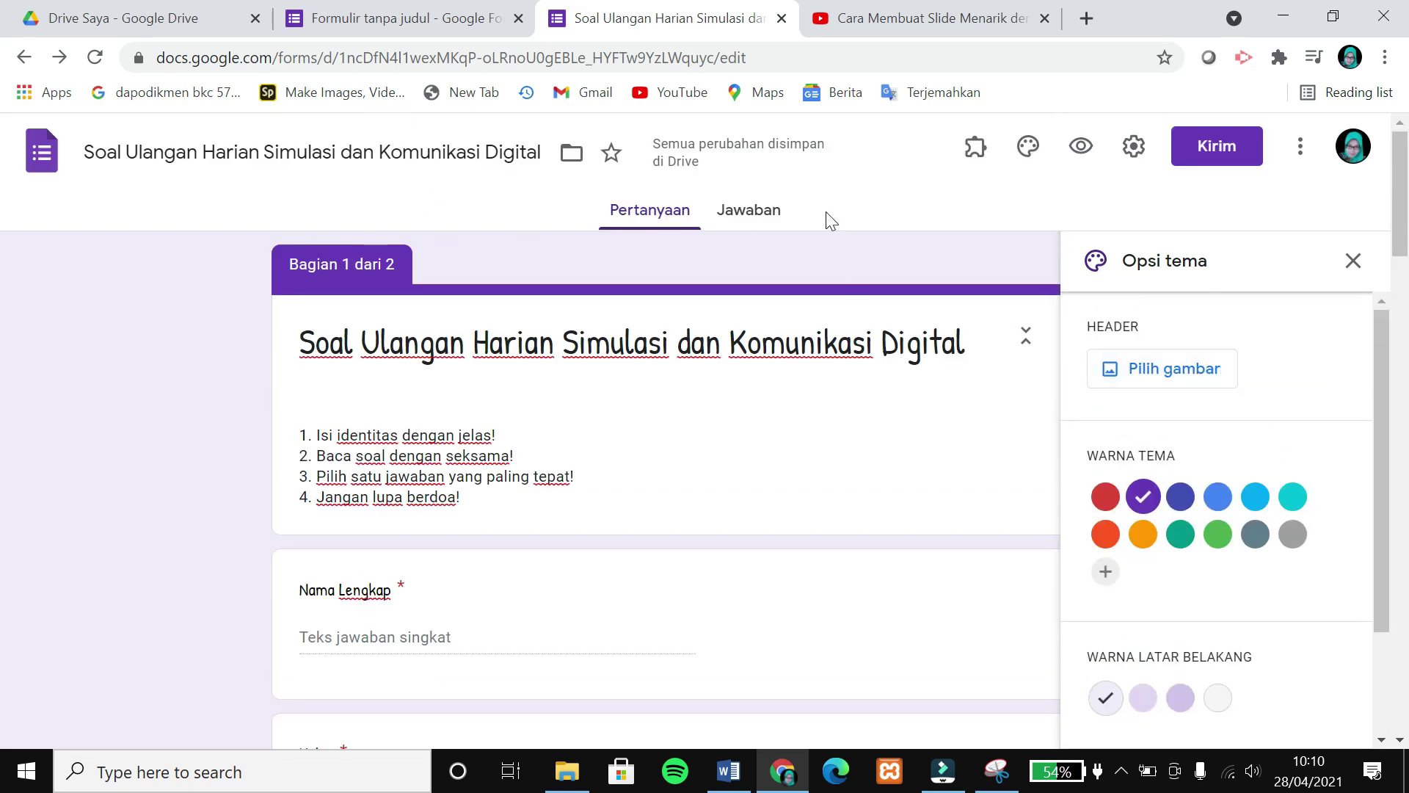
Insert the bookshelf illustration from the theme gallery as the form's header image.
click(1158, 378)
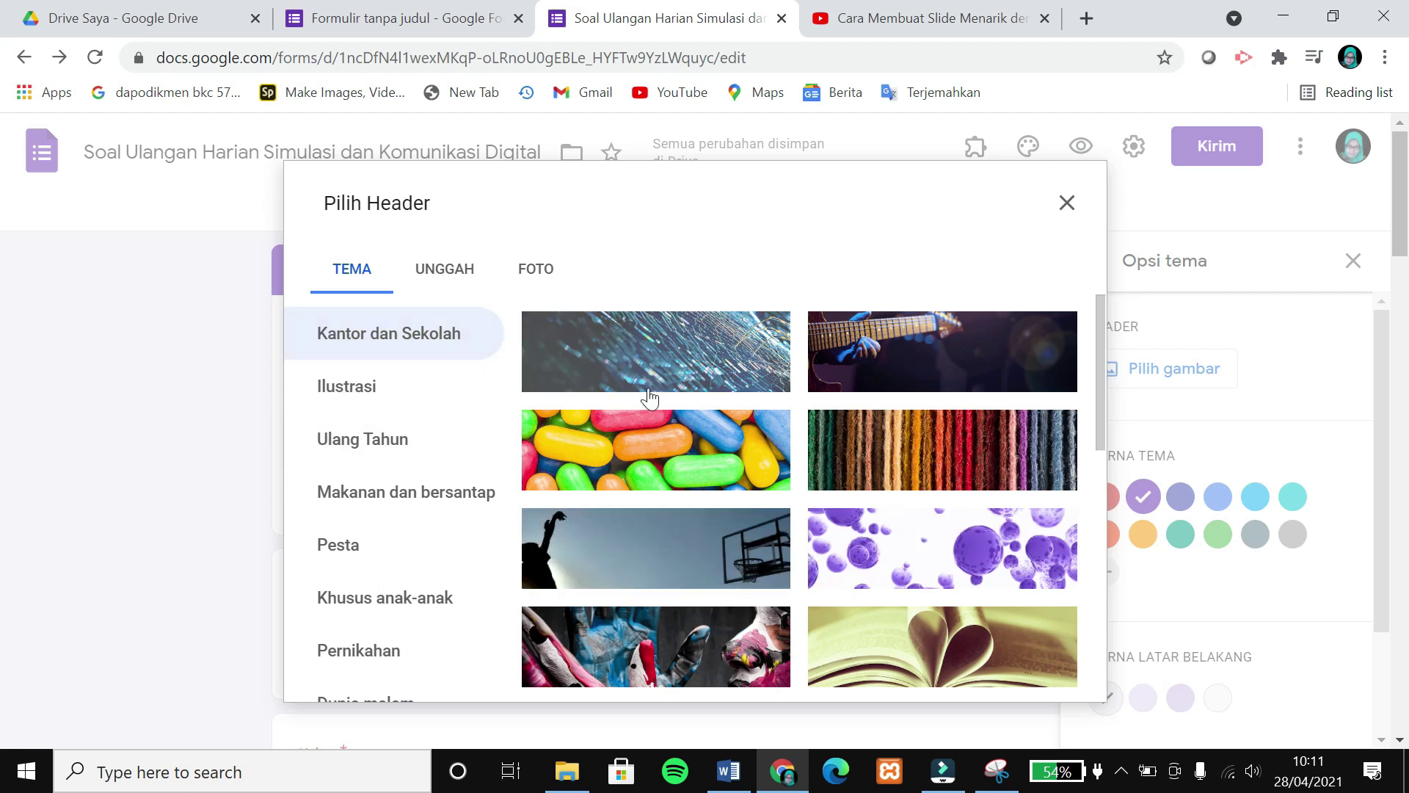
scroll(821, 505, down, 6)
scroll(822, 505, down, 10)
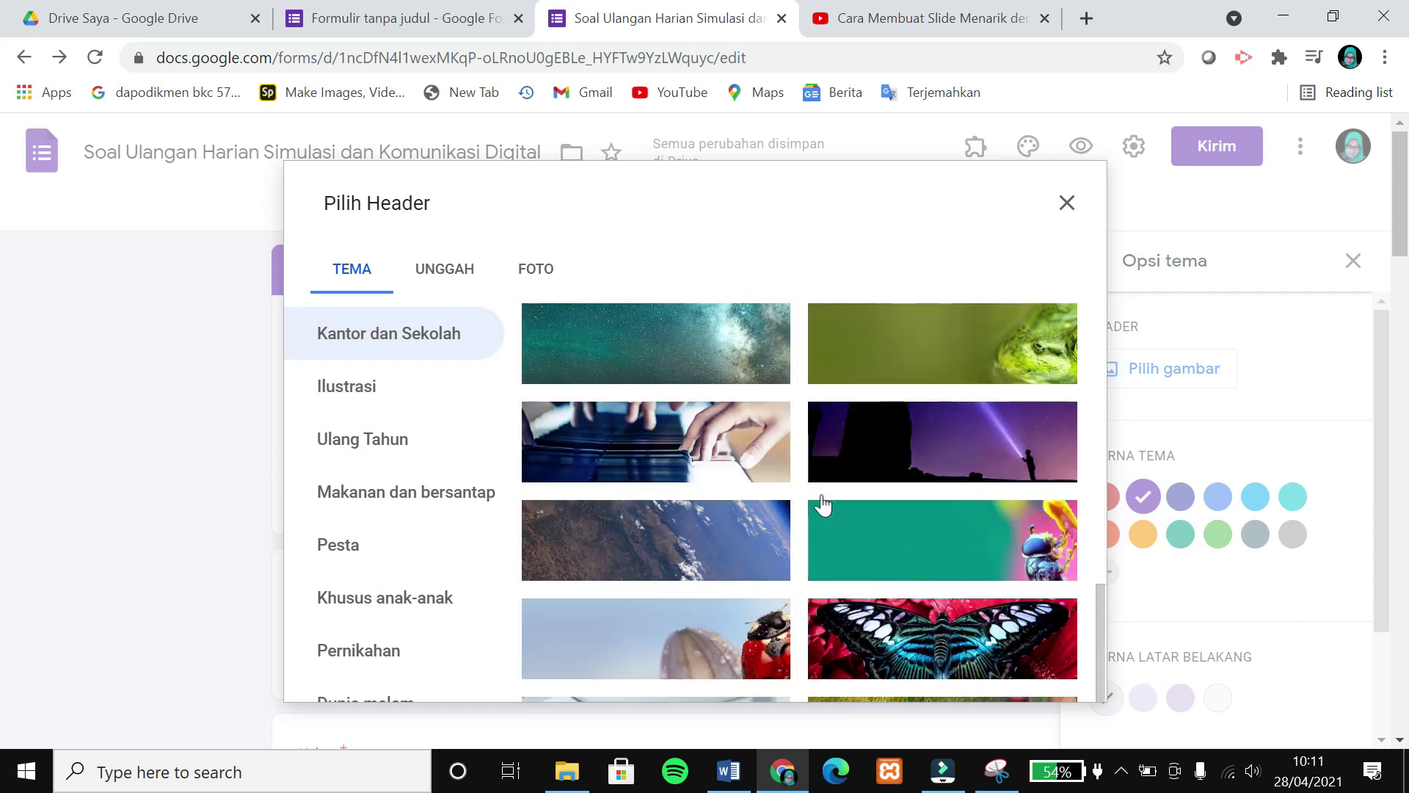
scroll(818, 514, down, 3)
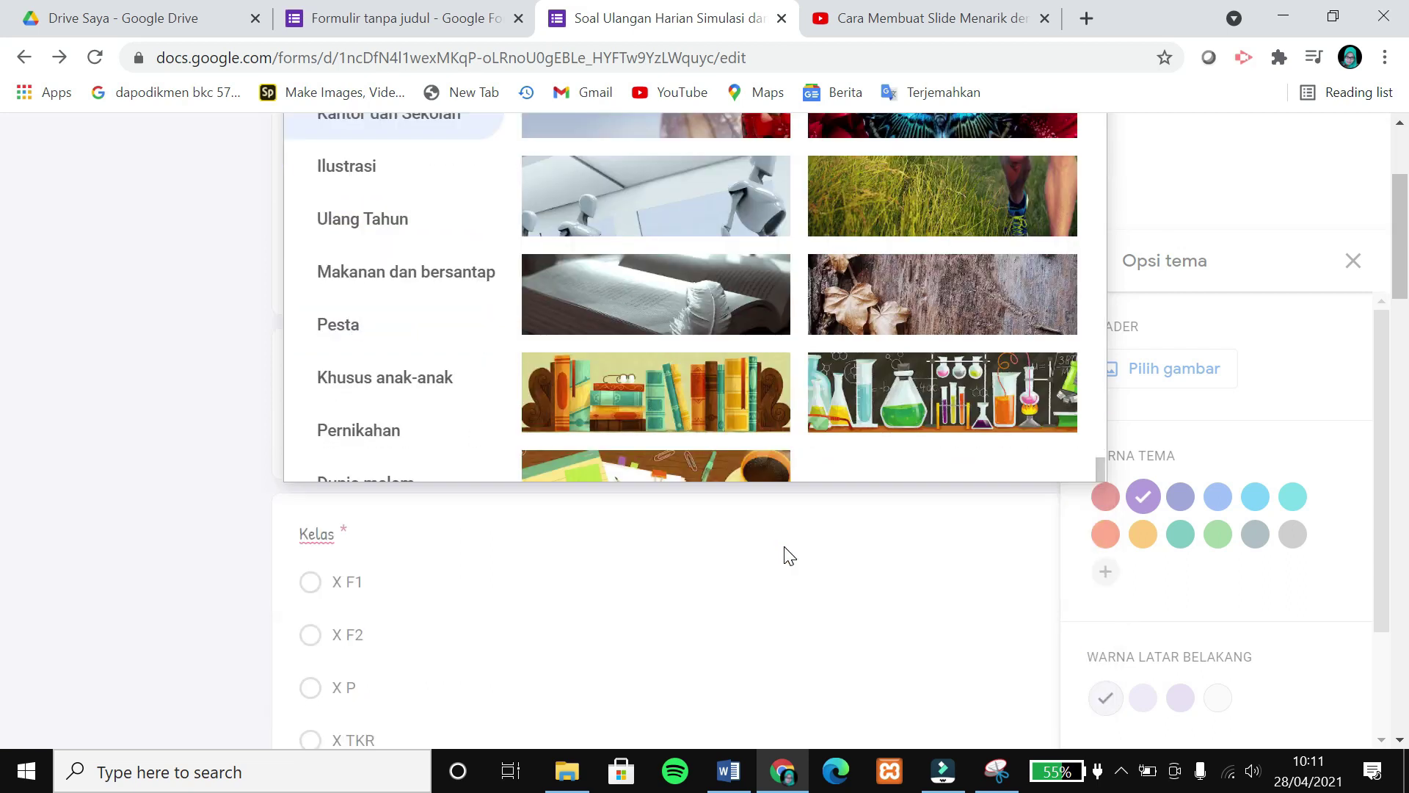
click(676, 424)
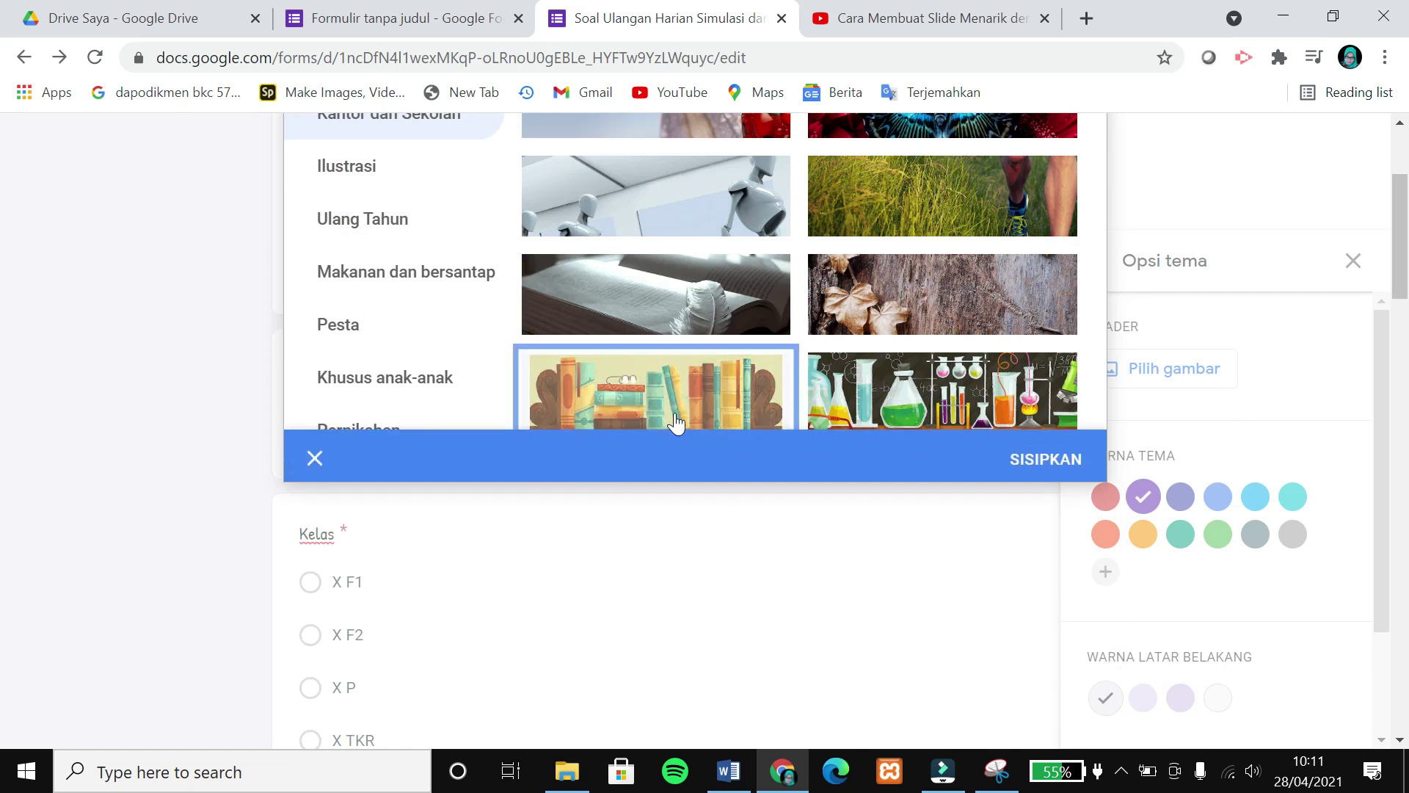
click(1045, 453)
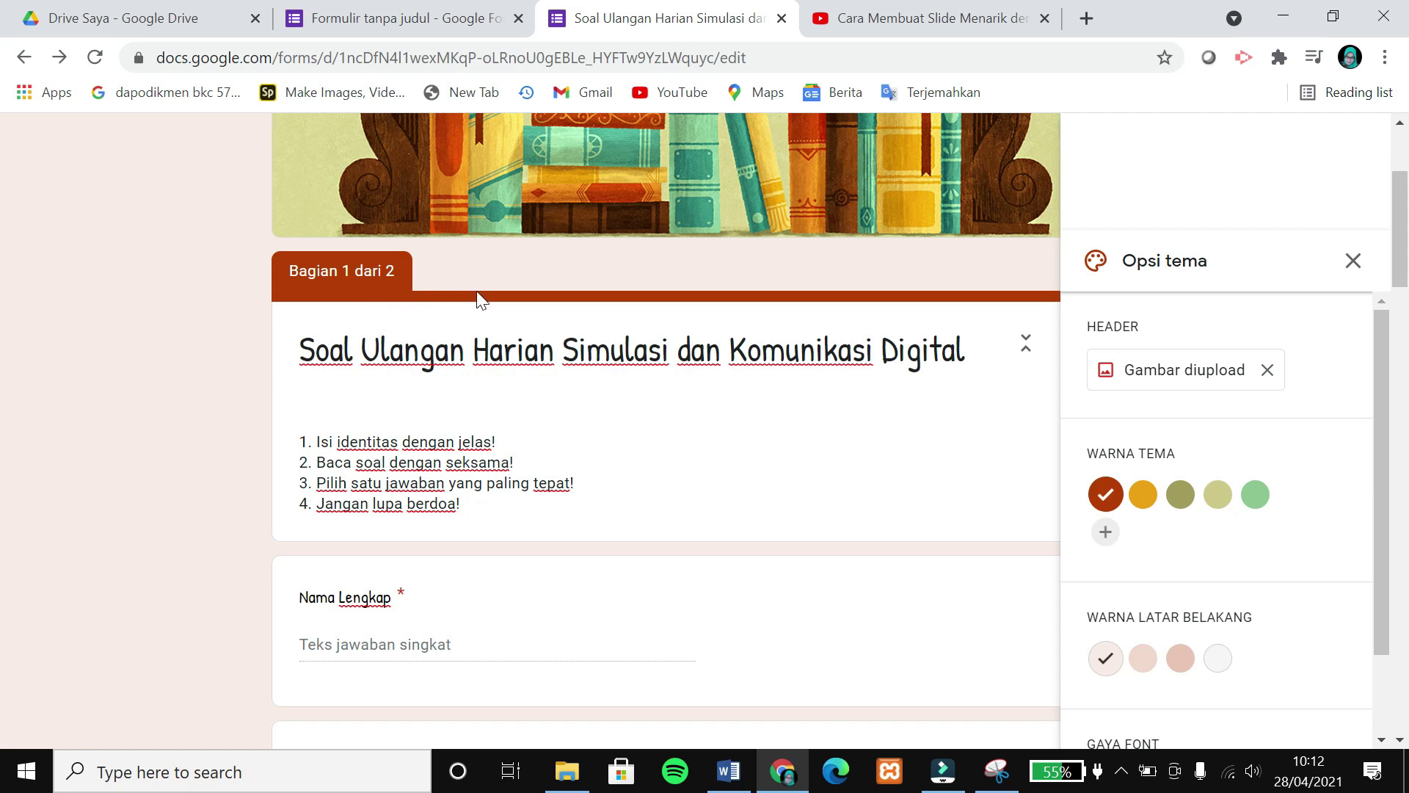
Change the theme colour to green, preview it, and close the theme panel.
click(1143, 495)
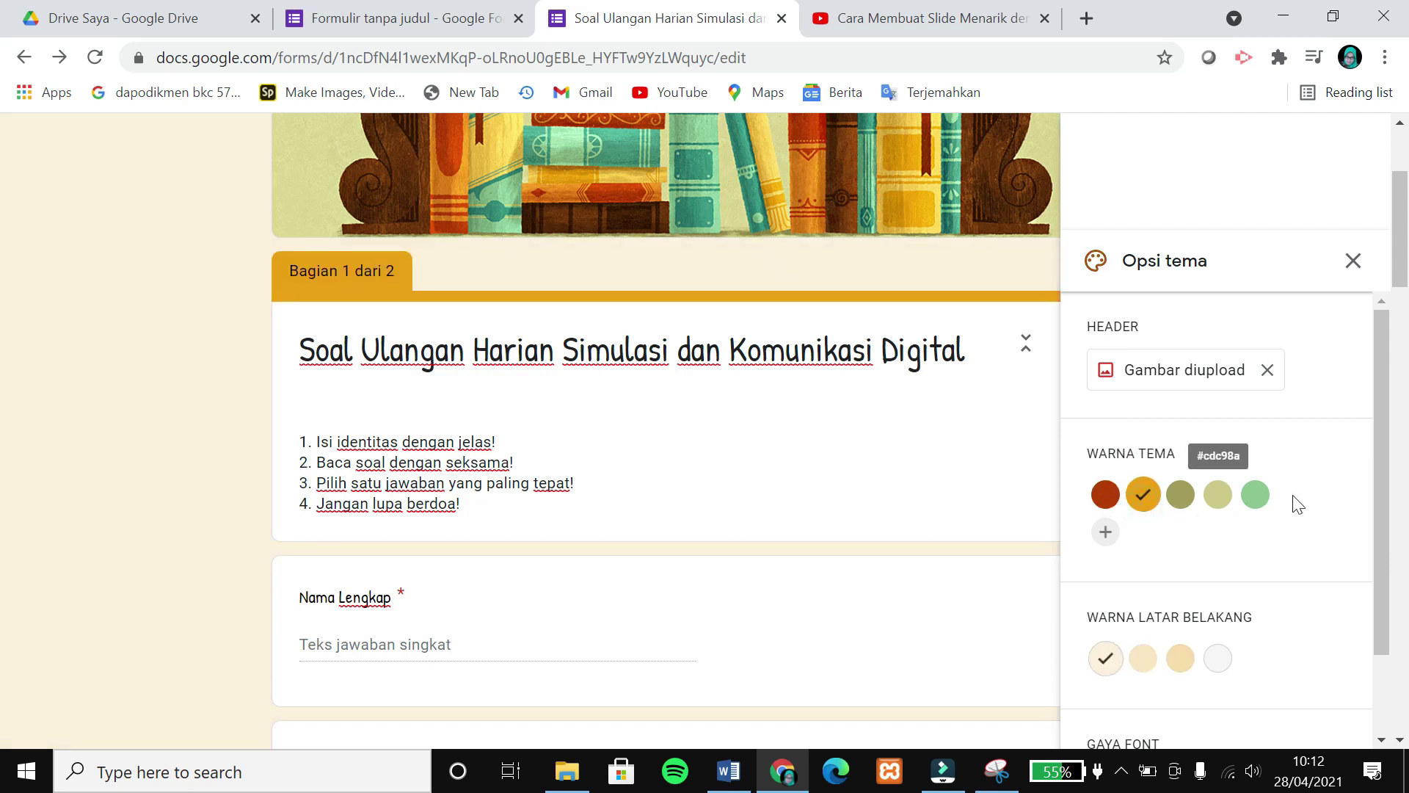
click(1255, 494)
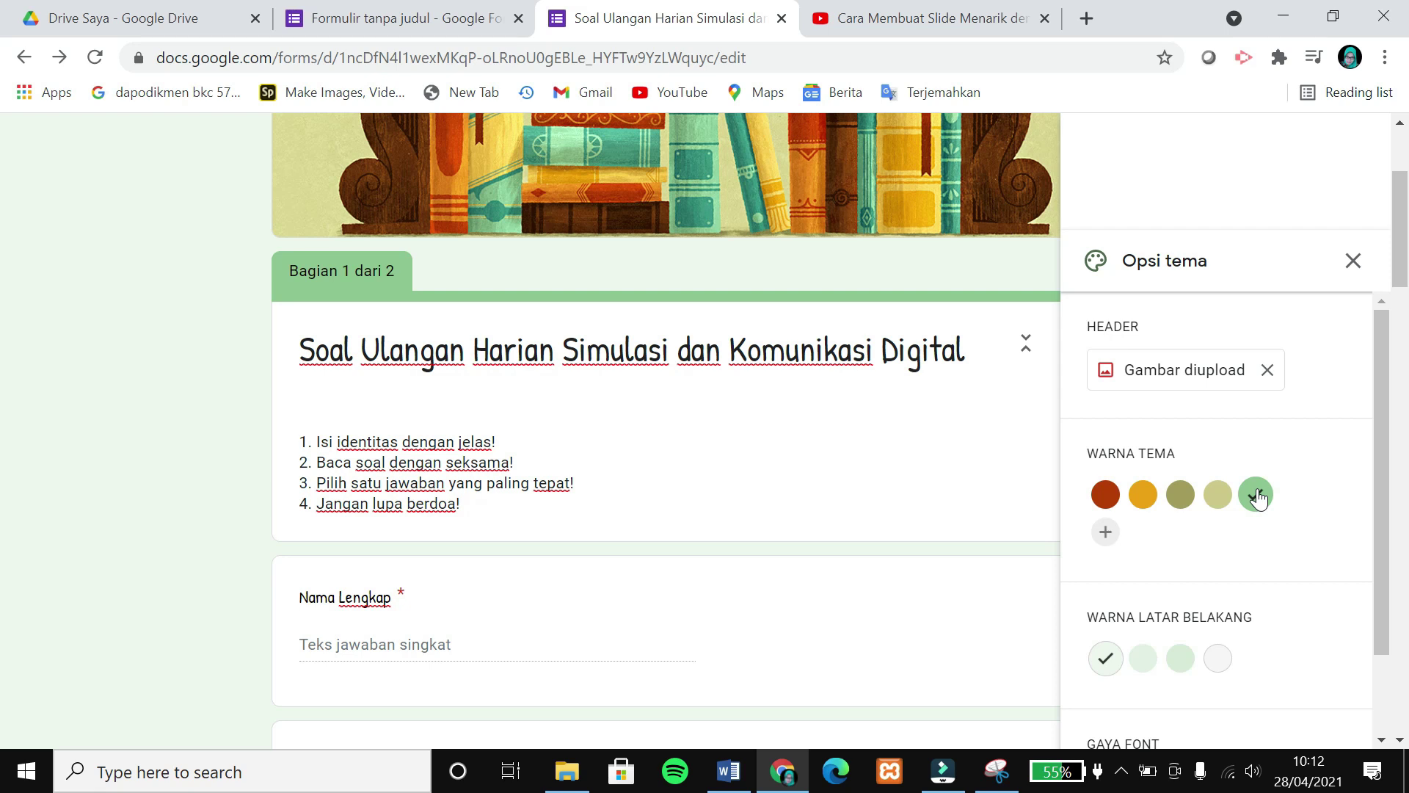
scroll(1262, 543, down, 3)
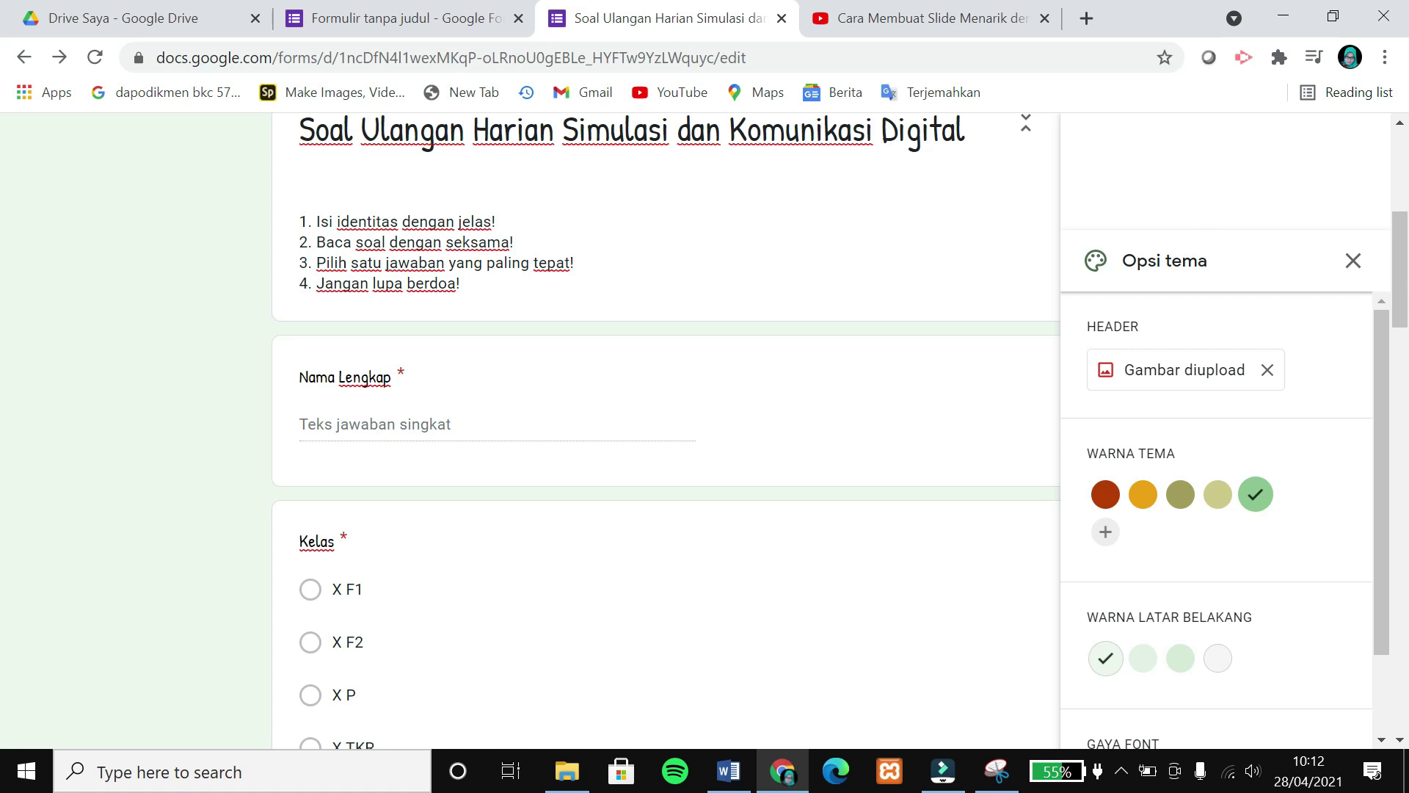
scroll(888, 220, up, 6)
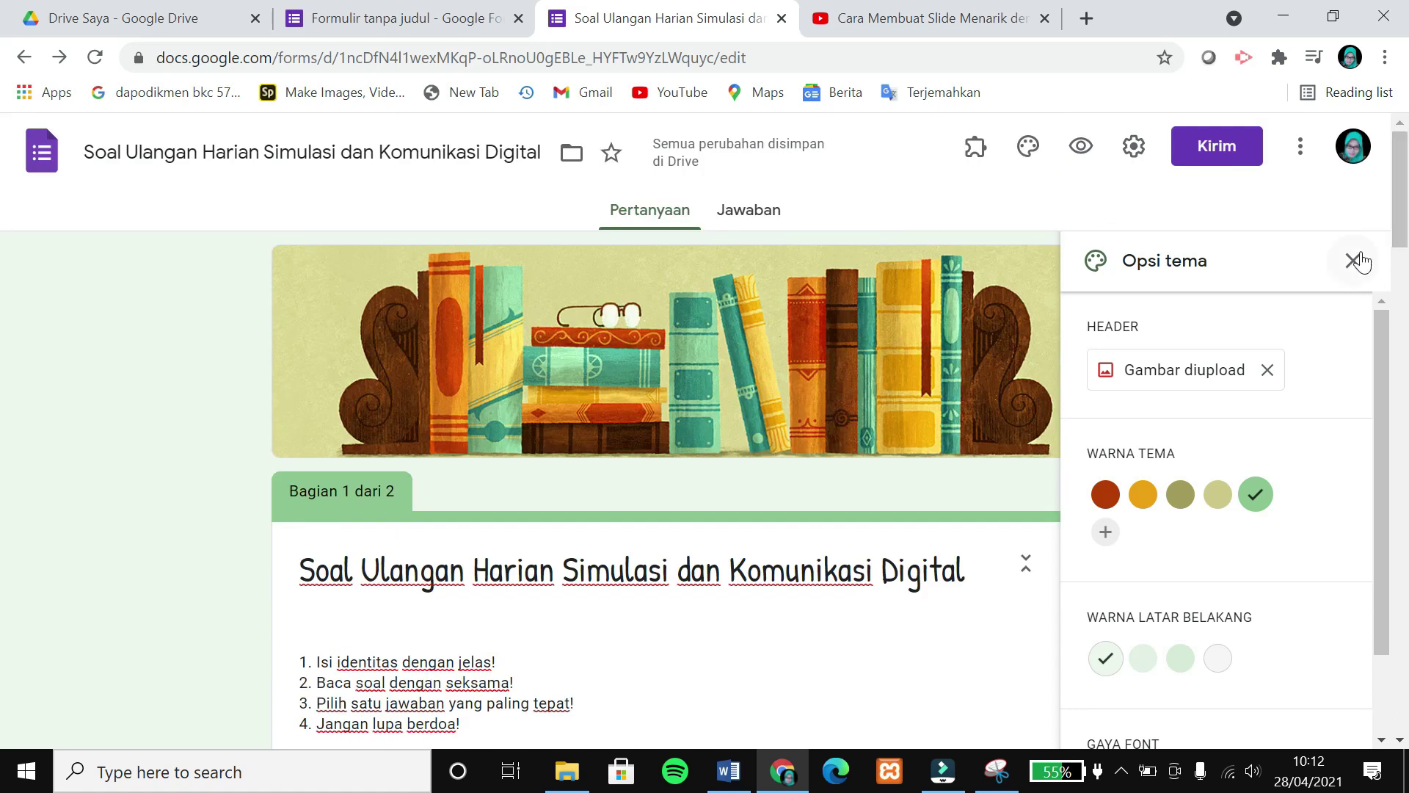
click(1356, 259)
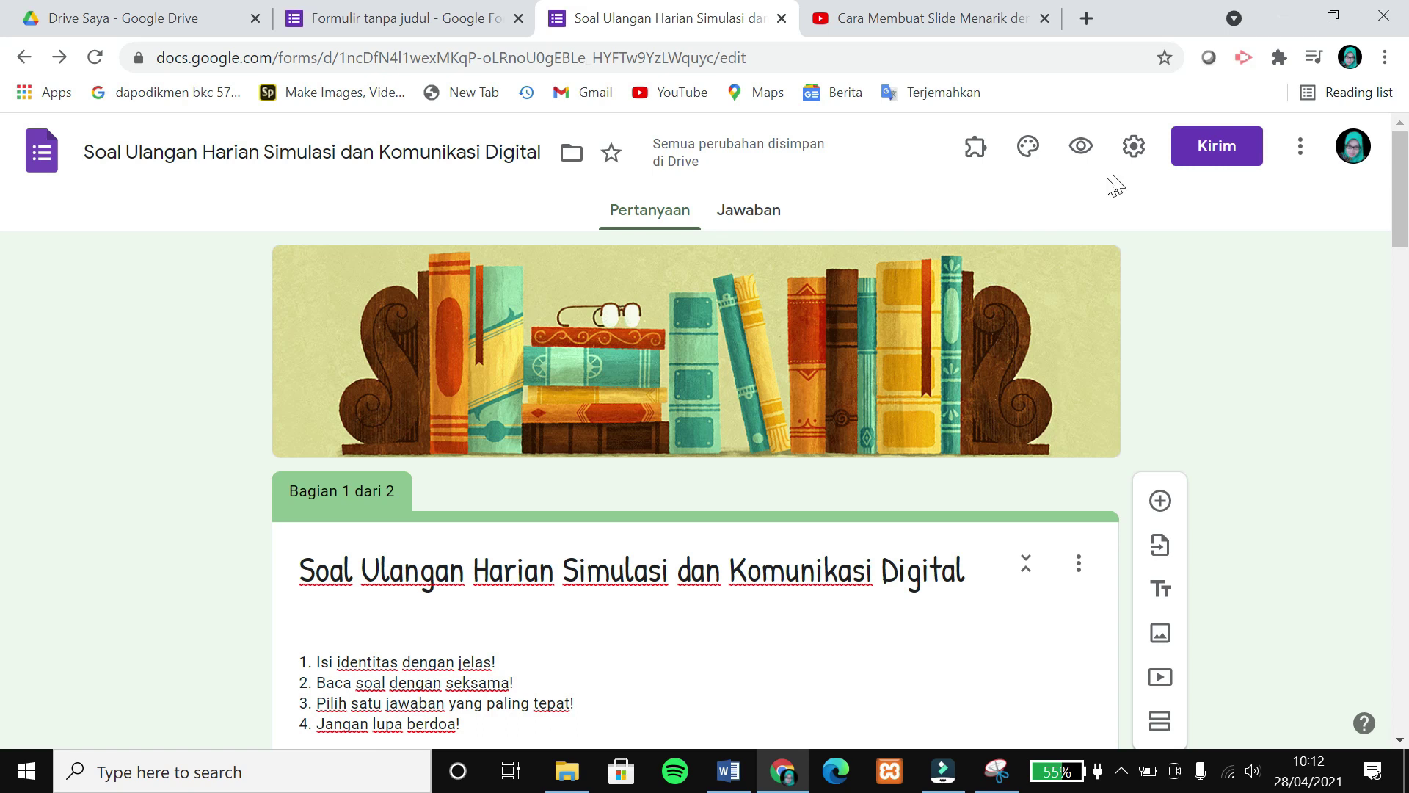
Tick 'Batasi ke 1 jawaban' in Settings, then move to the Presentasi settings.
click(1134, 166)
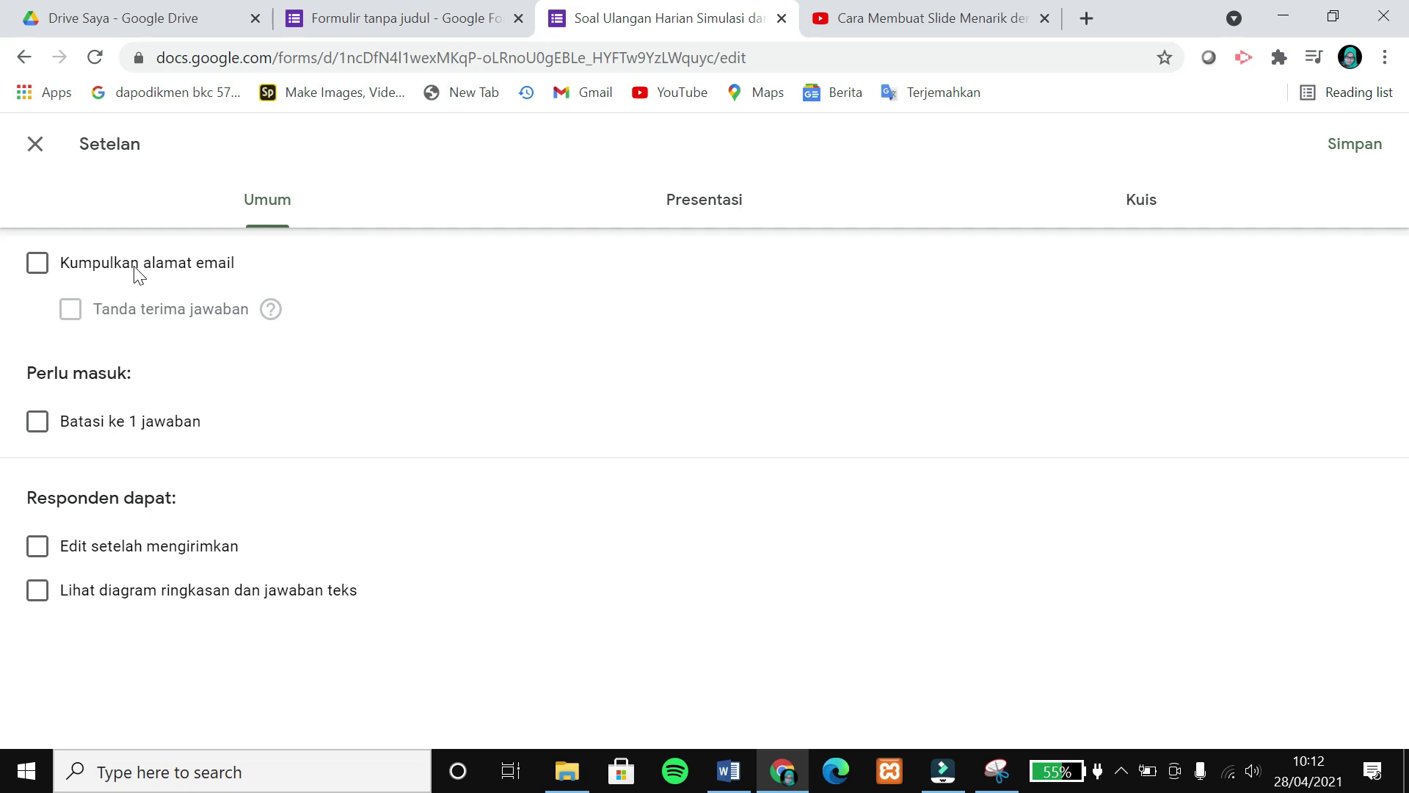
click(38, 422)
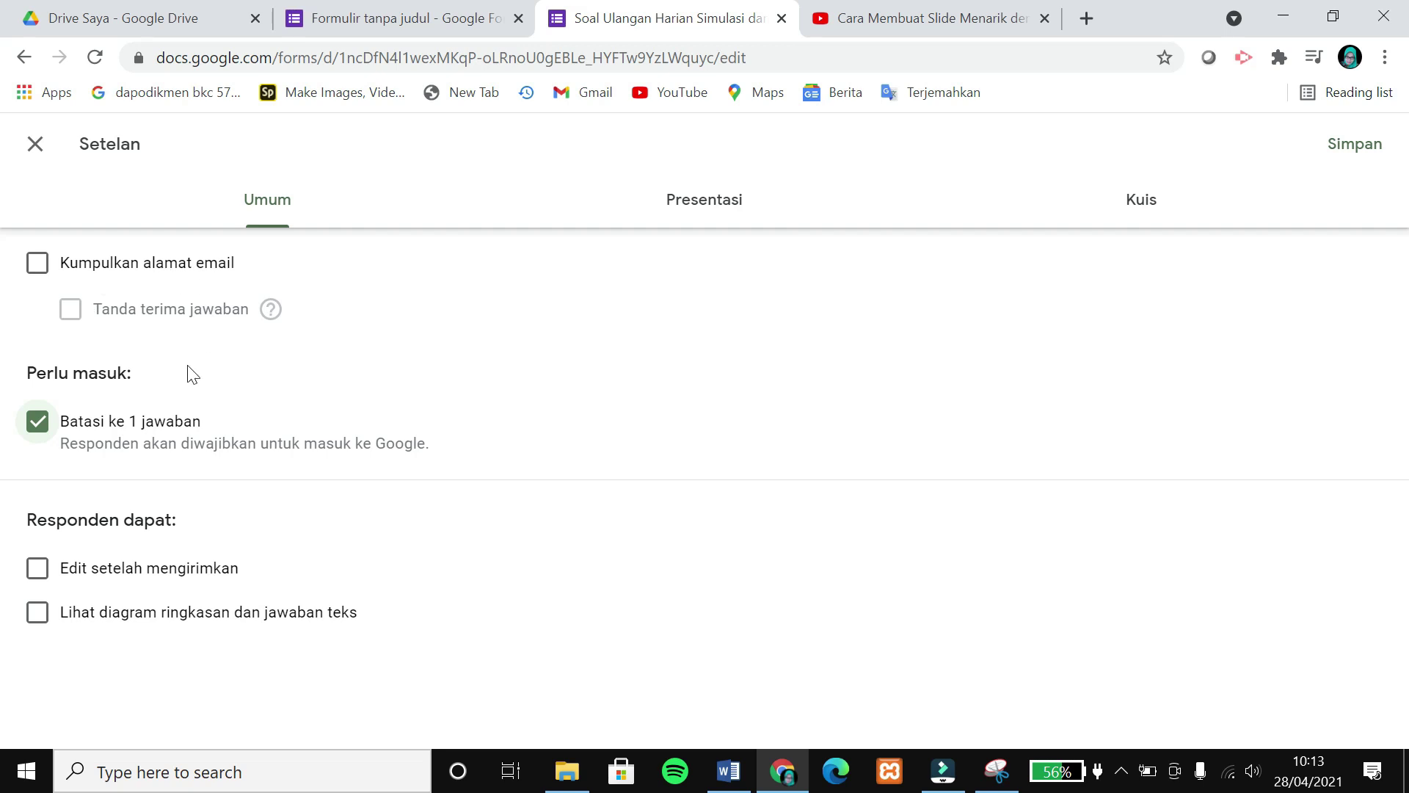
click(718, 211)
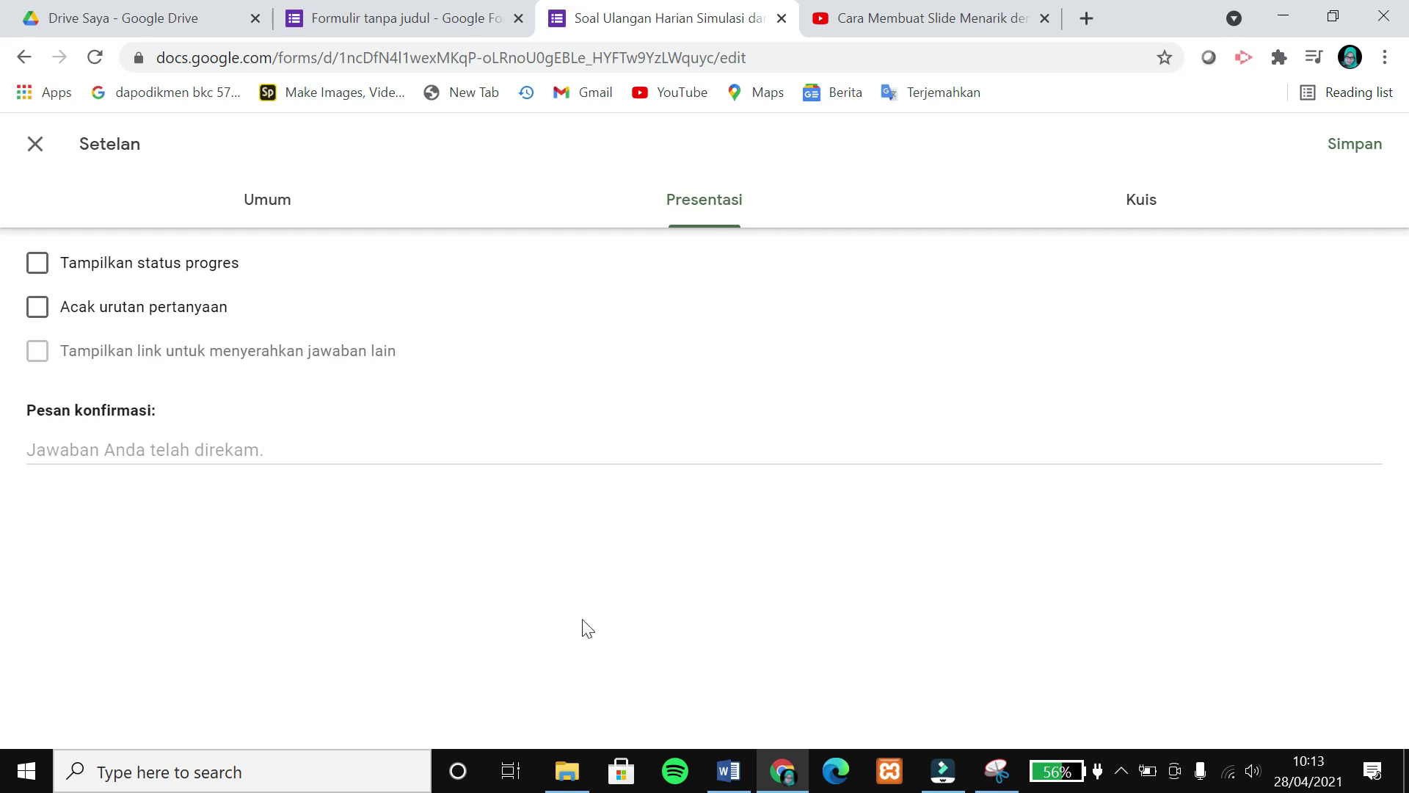
Enable progress bar and question shuffling; set confirmation 'Terima kasih sudah menyelesaikan ulangan ini.'.
click(36, 263)
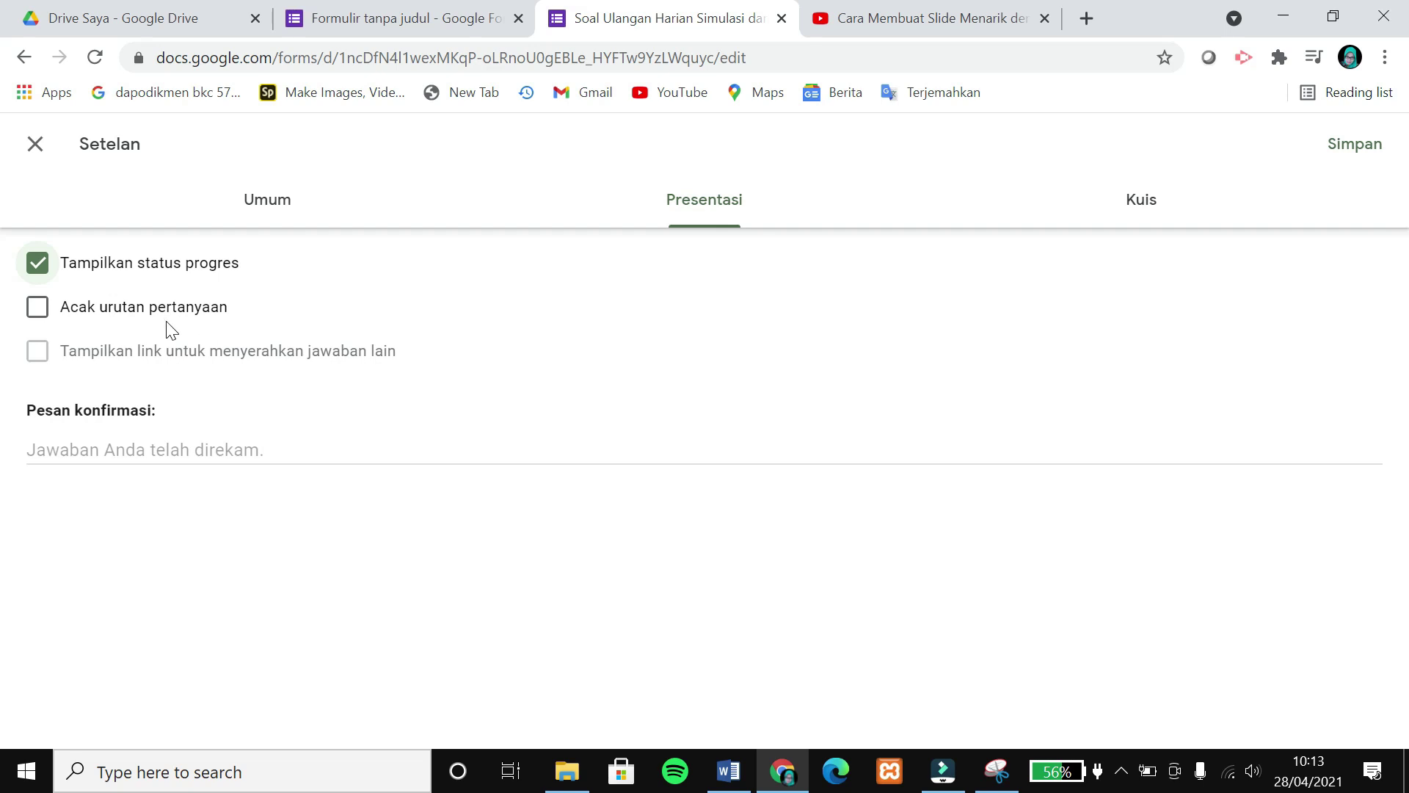
click(38, 314)
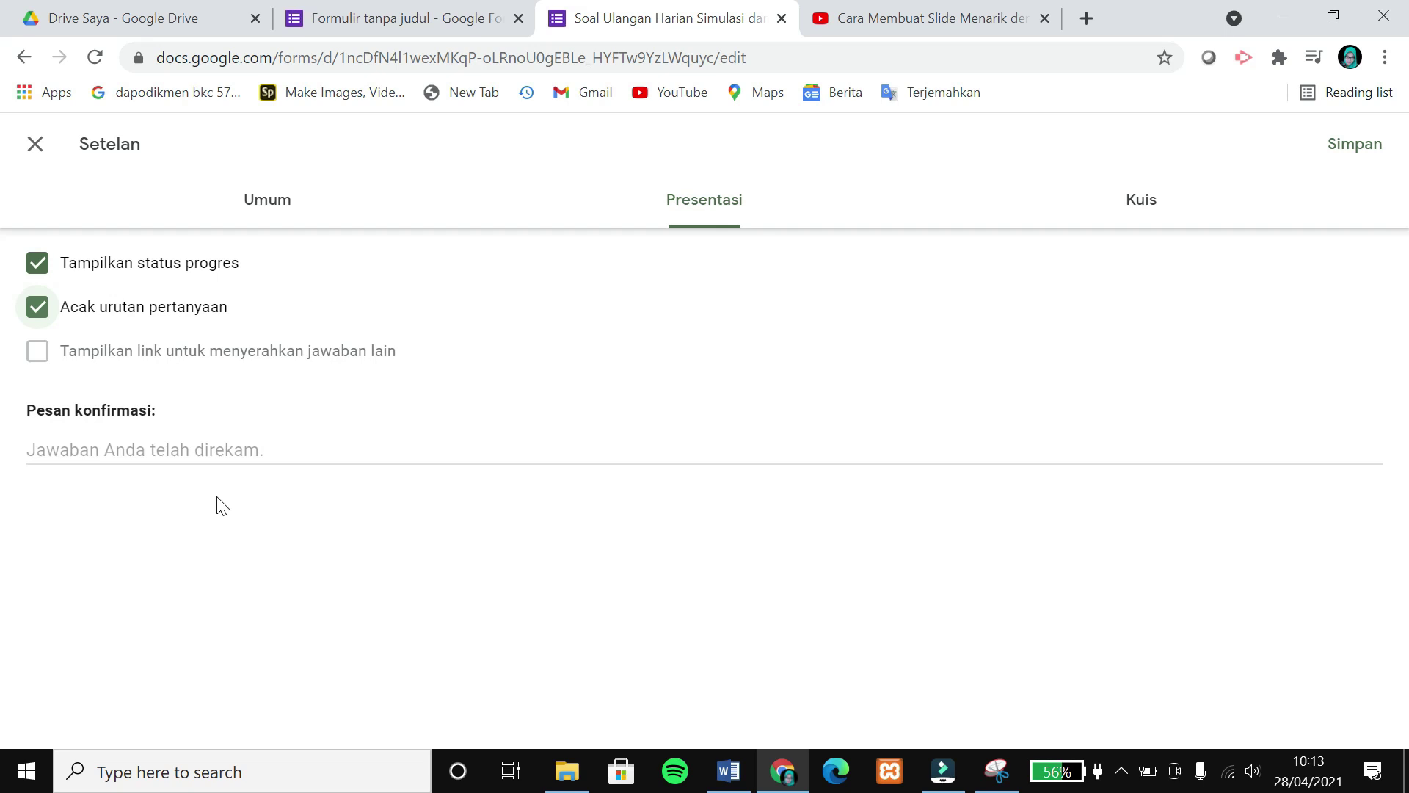
click(197, 451)
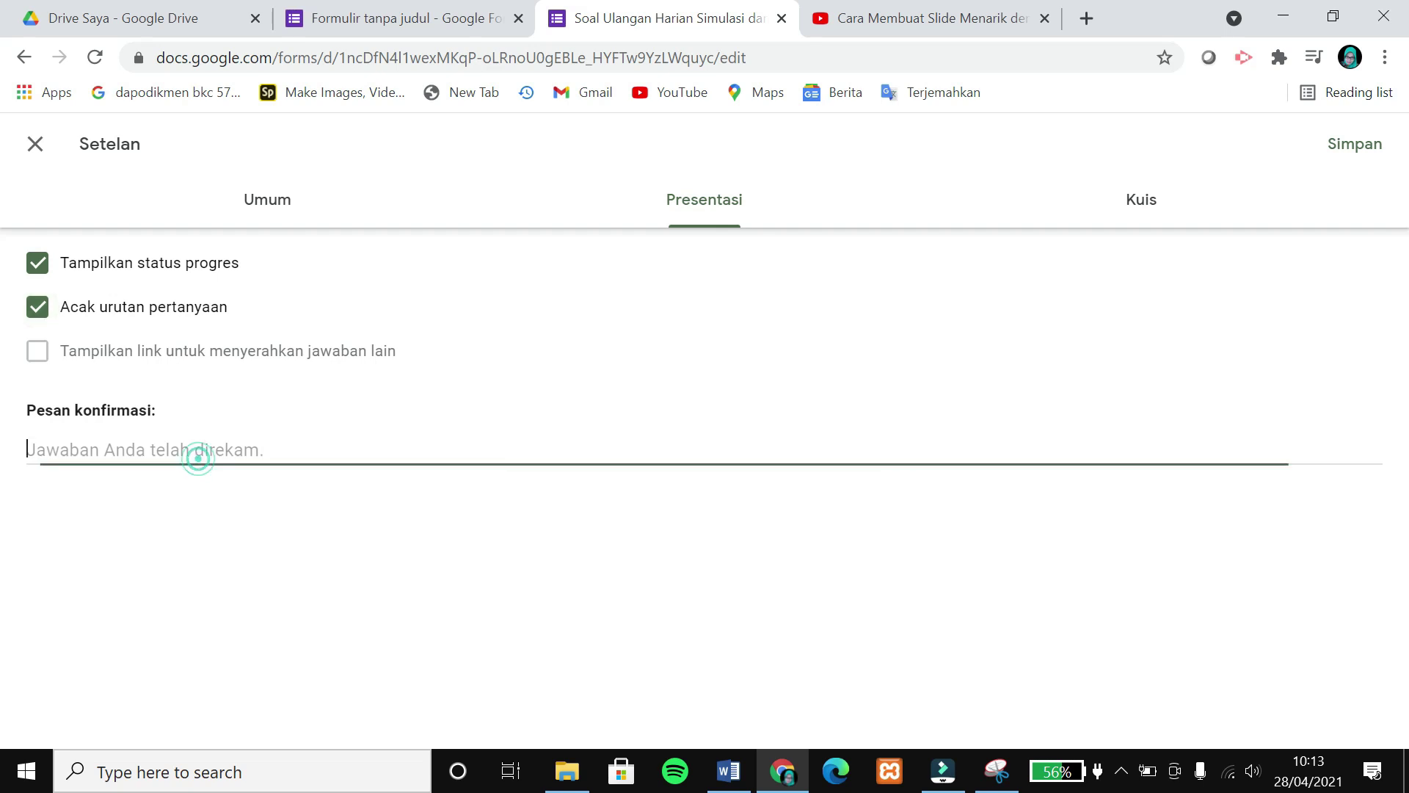
text(Terima kasih sudah menyelesaikan ulangan ini.)
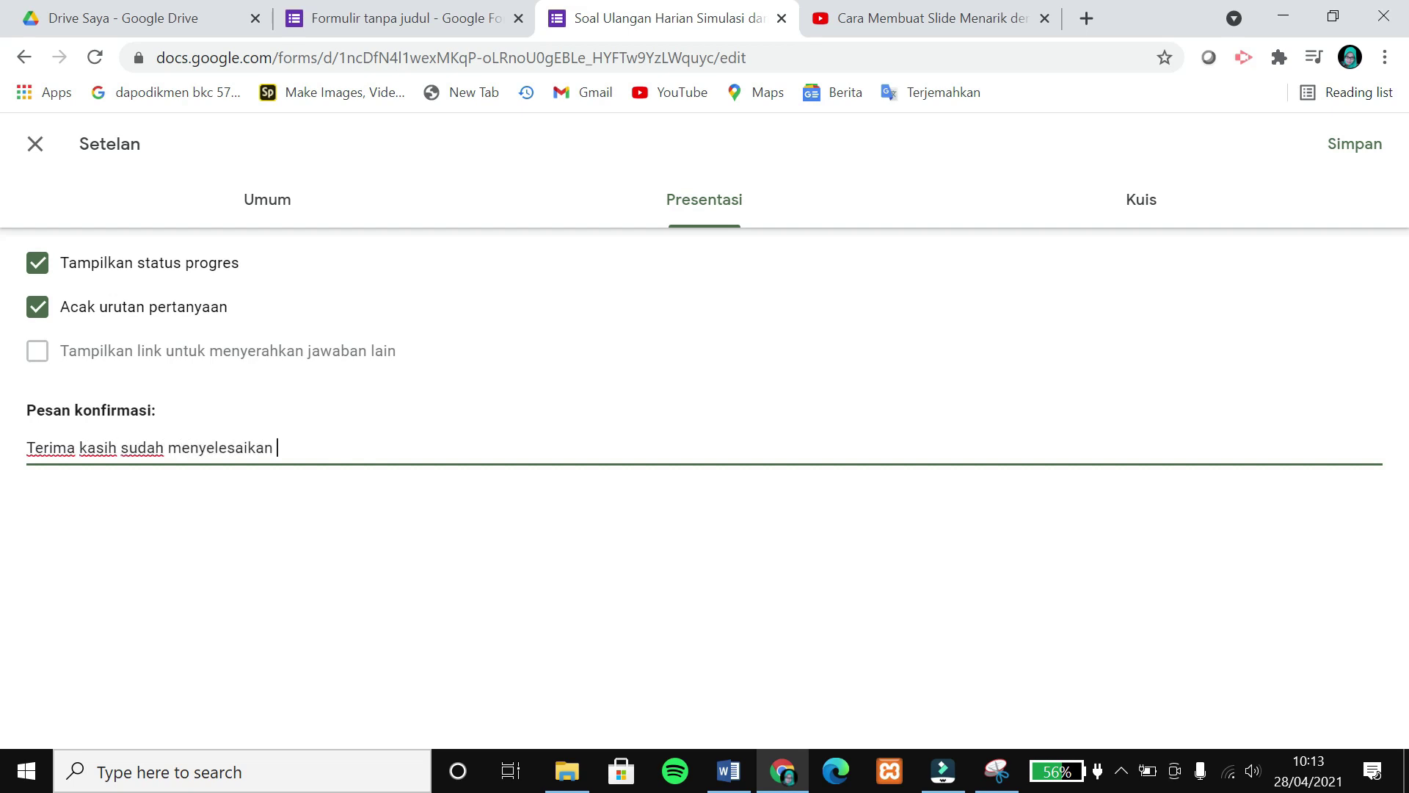
Turn on quiz mode with grades released after manual review, hiding correct answers and point values, then save.
click(1142, 212)
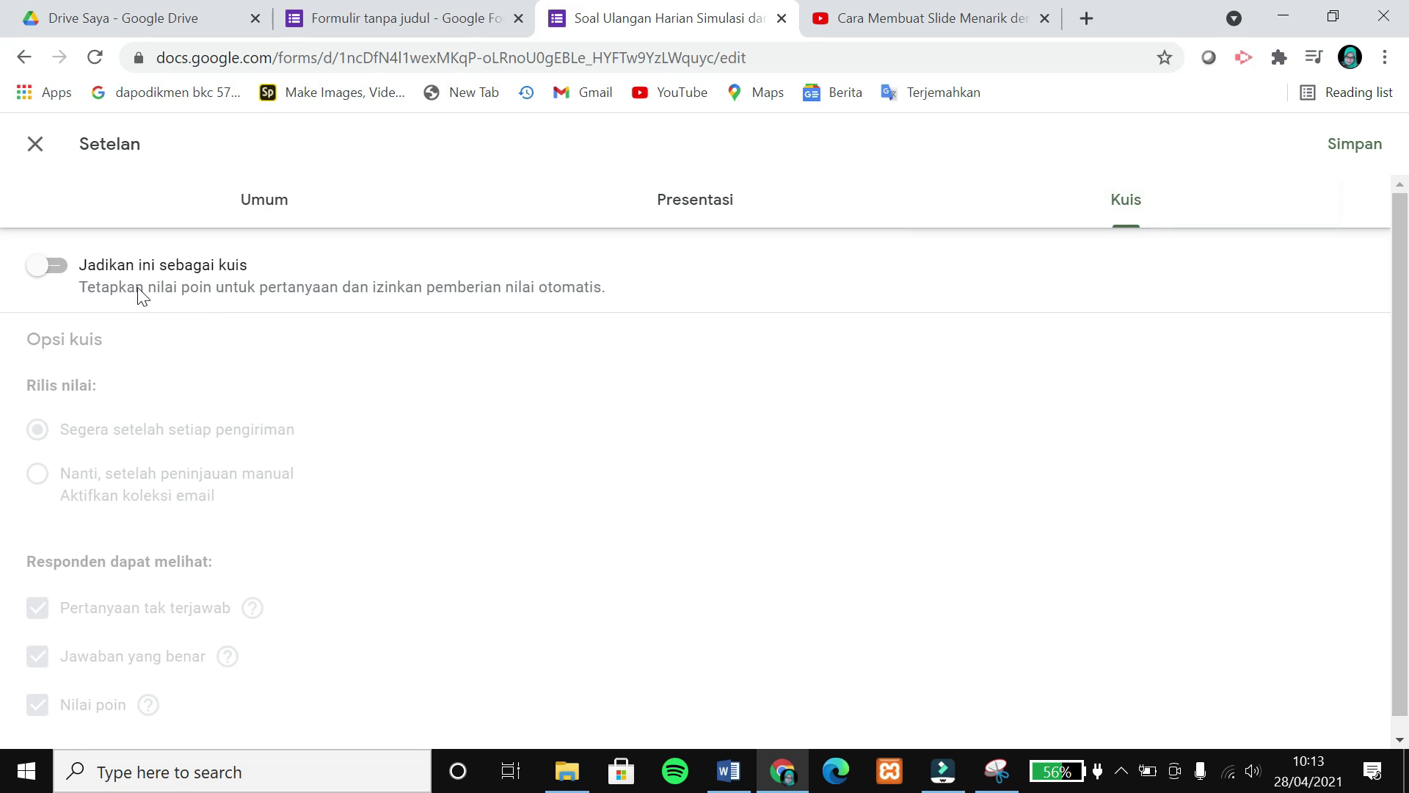
click(65, 279)
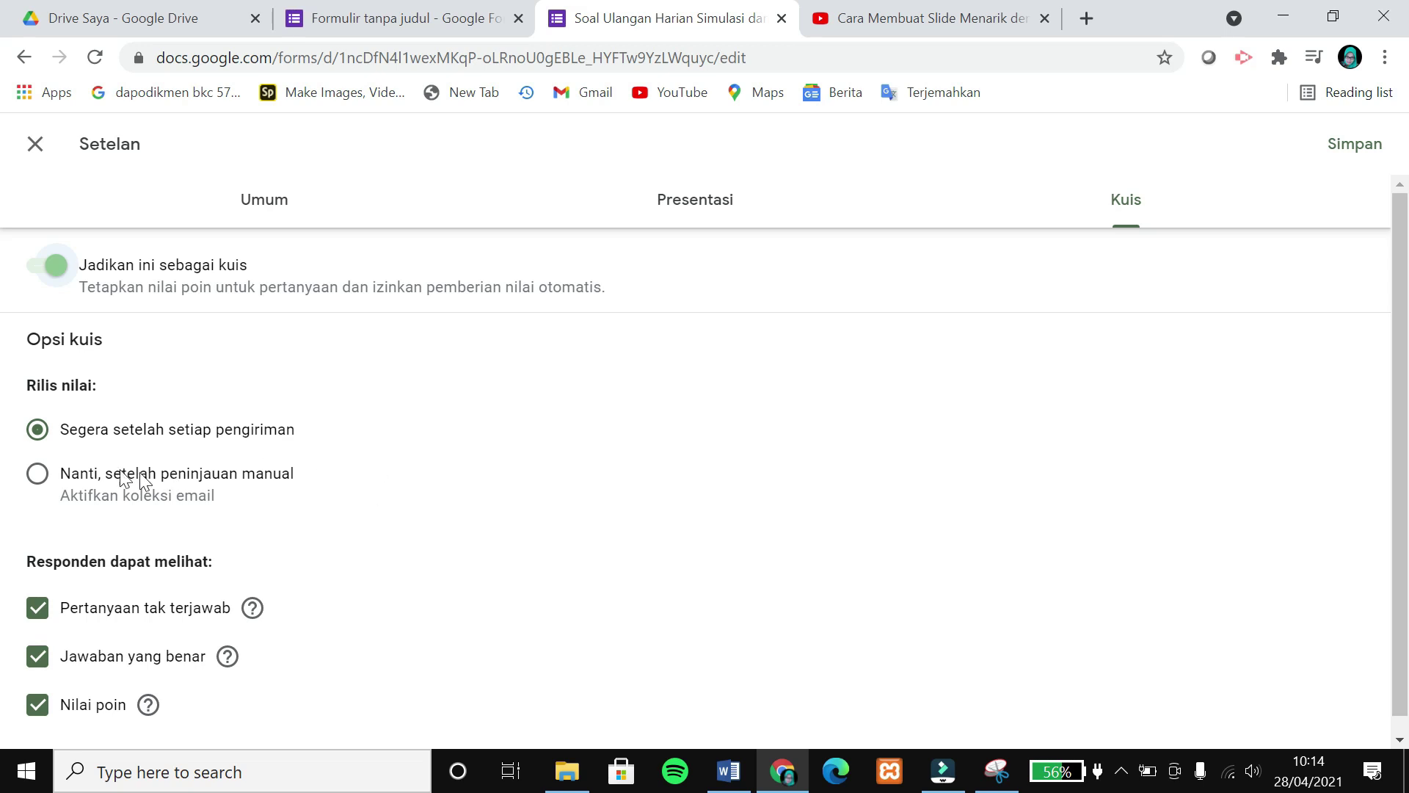
click(38, 487)
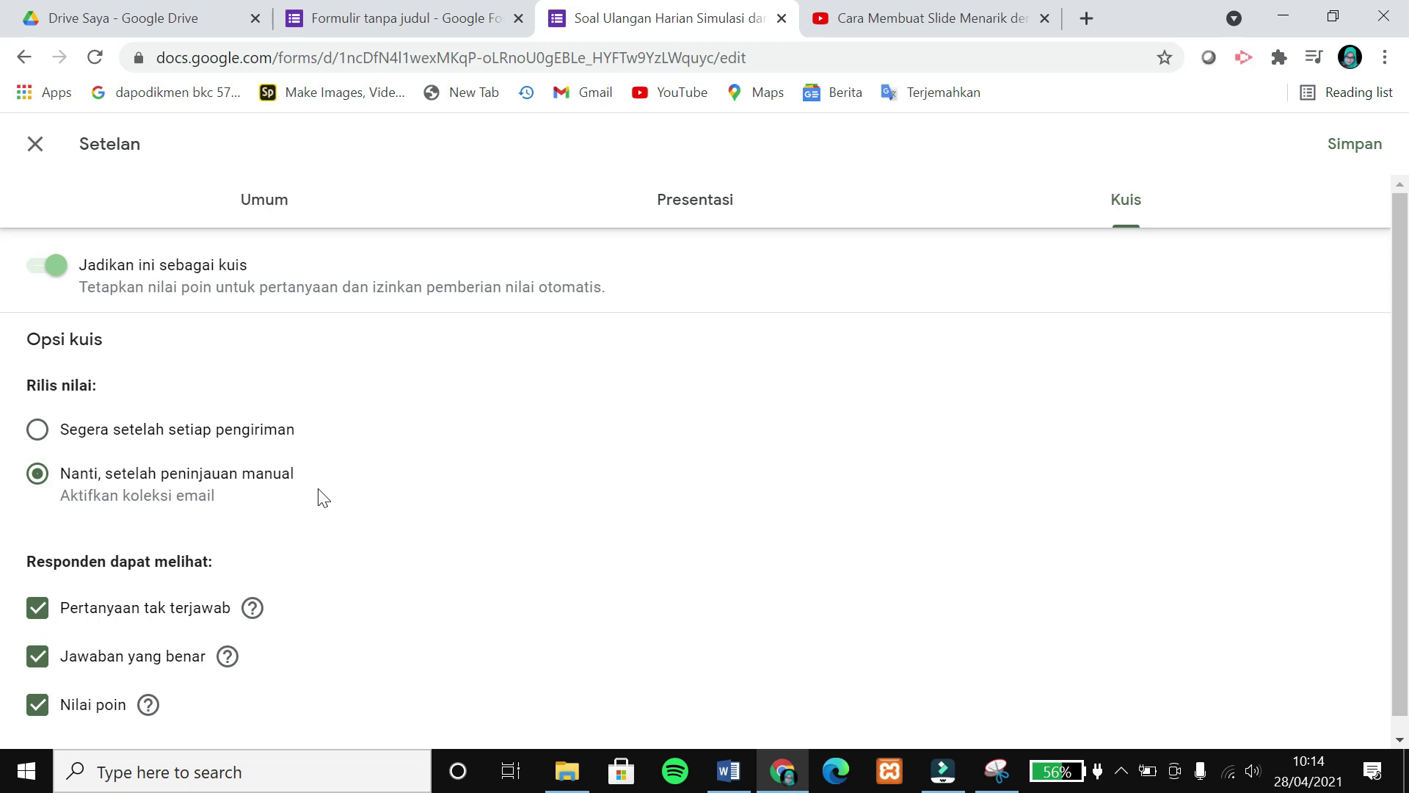
scroll(293, 558, down, 1)
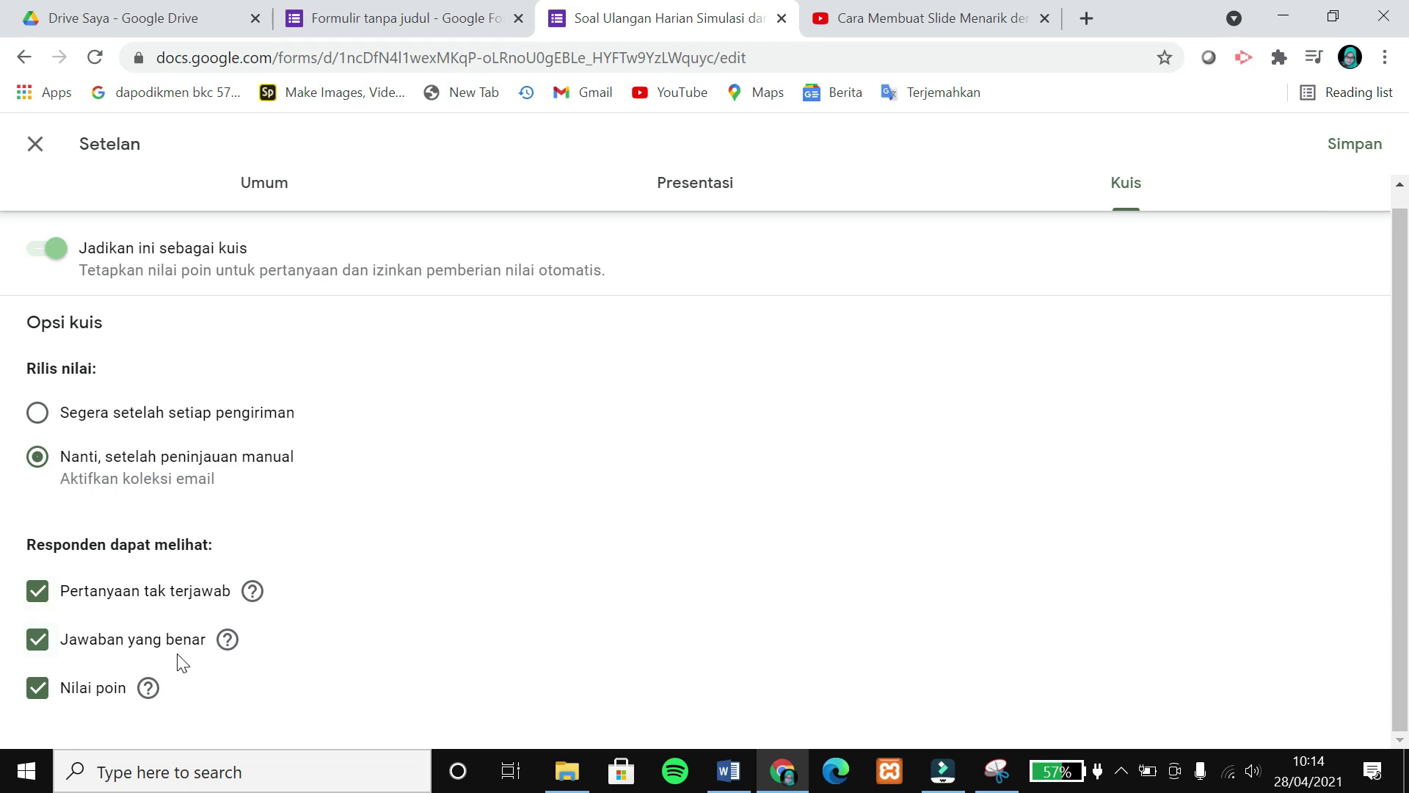
click(34, 645)
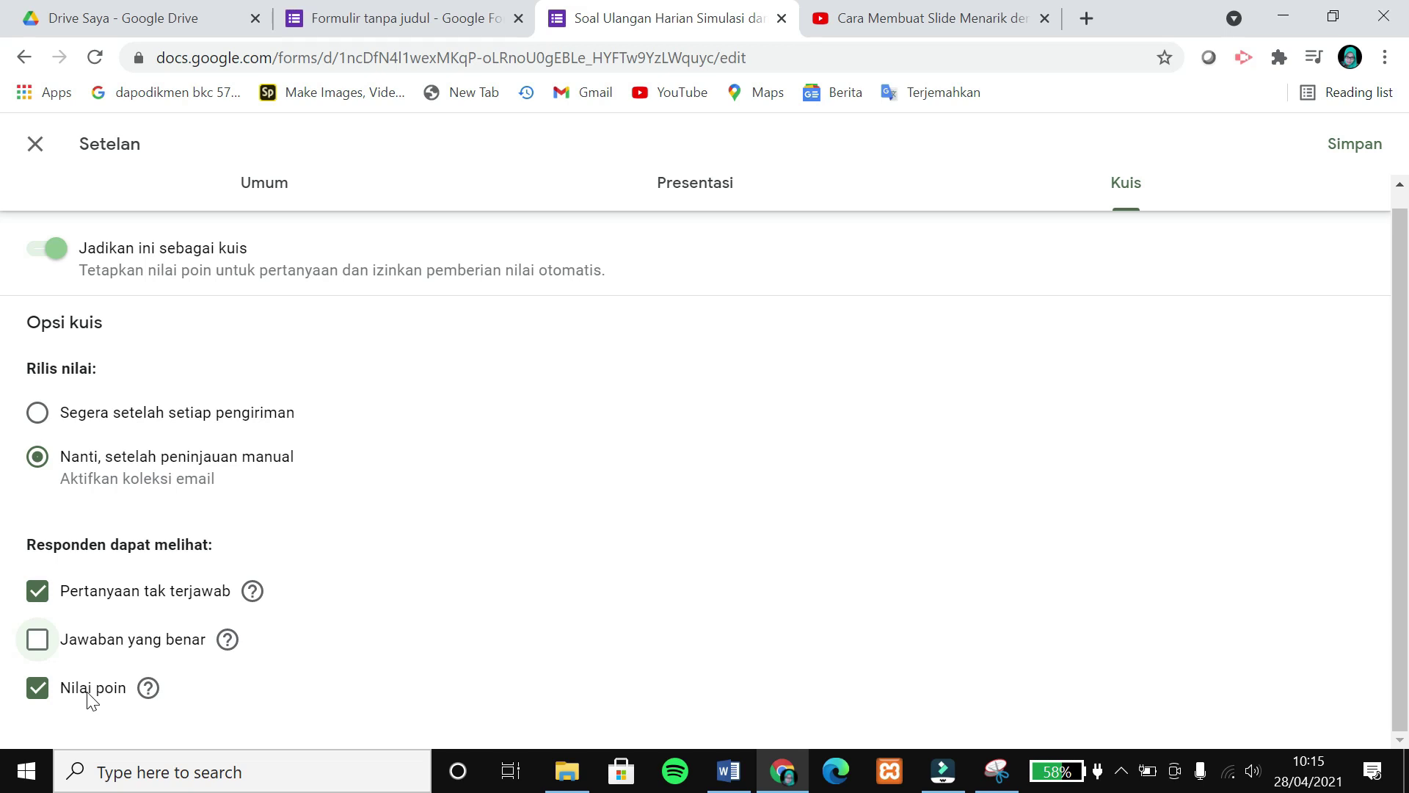
click(88, 694)
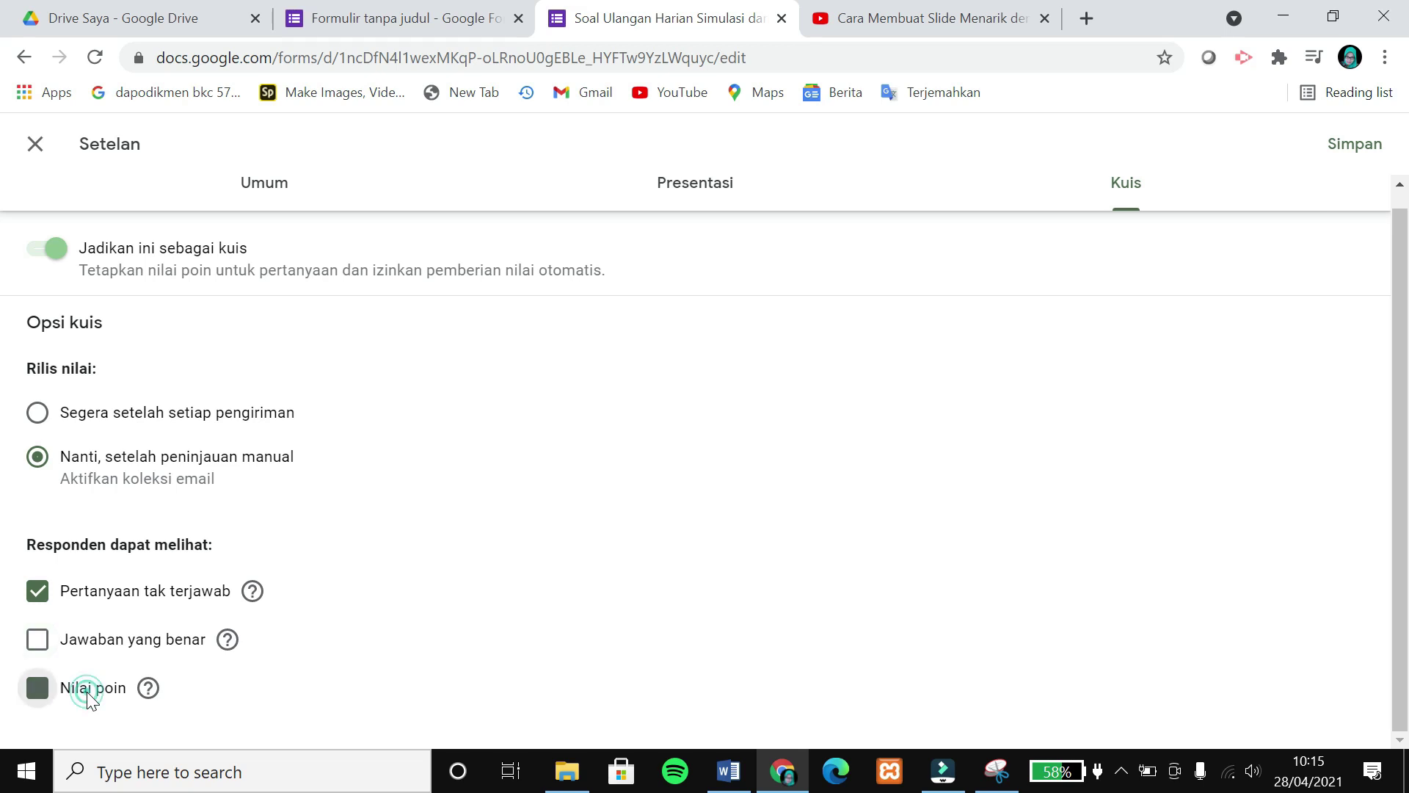
click(1340, 164)
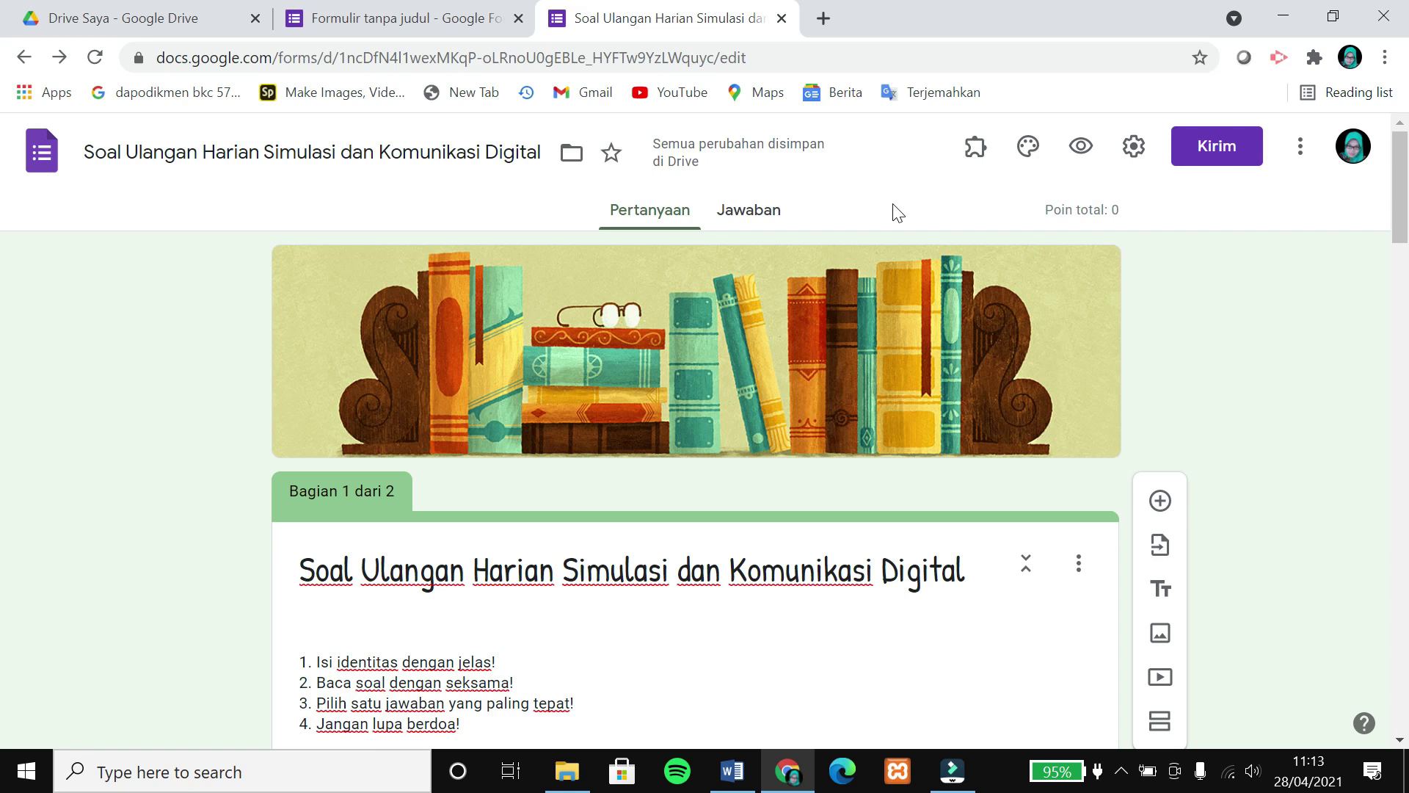
Give the bored-audience question an answer key of option C worth 30 points.
scroll(811, 376, down, 20)
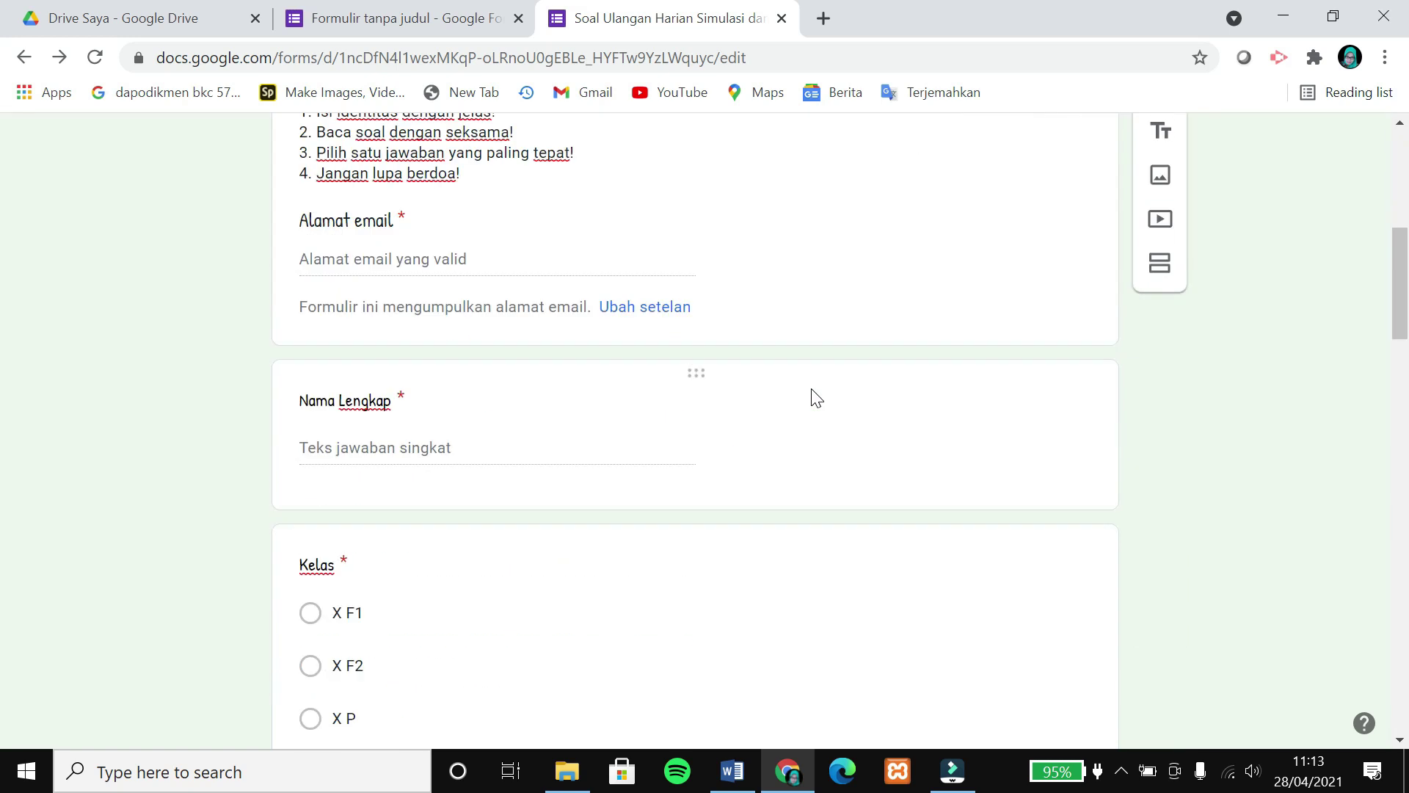
scroll(811, 396, down, 5)
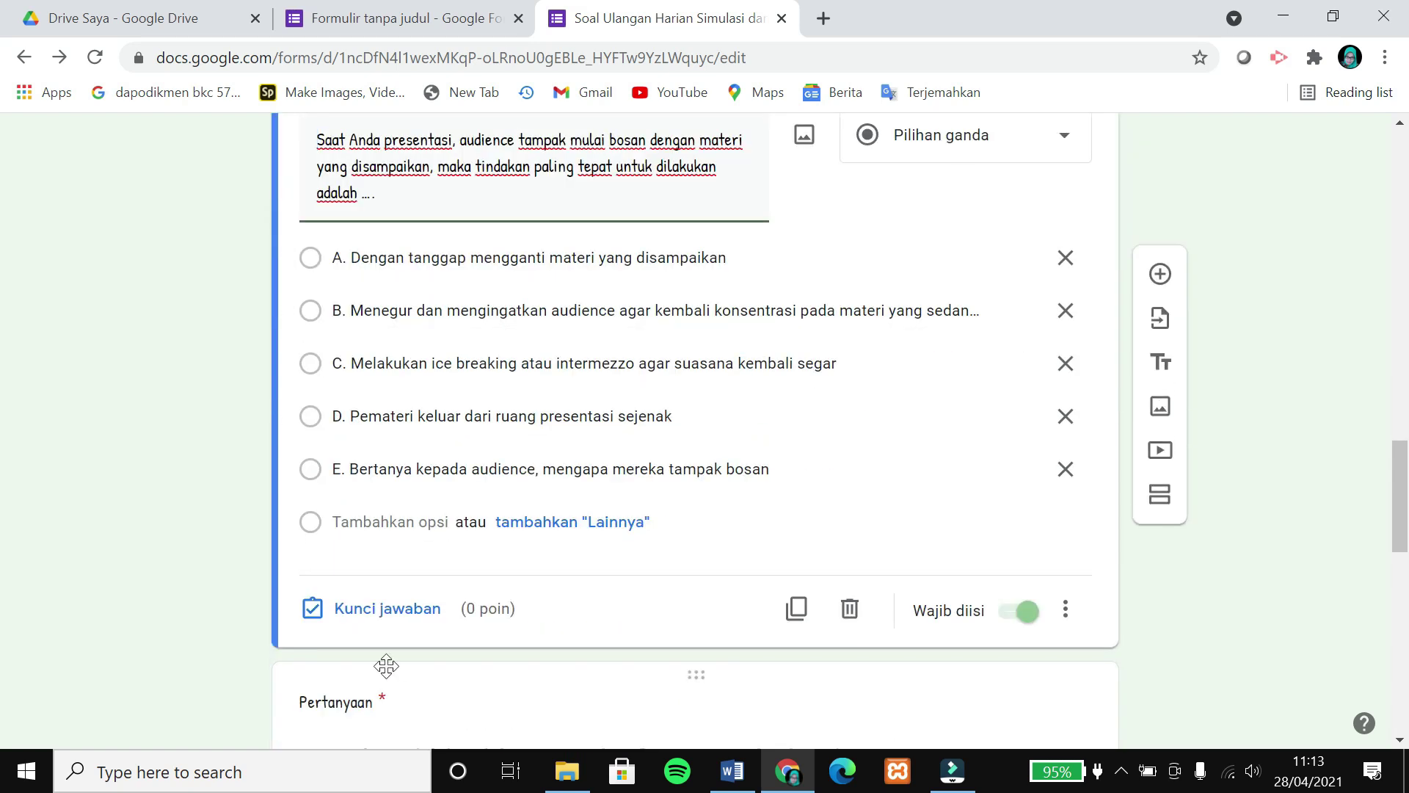
click(387, 615)
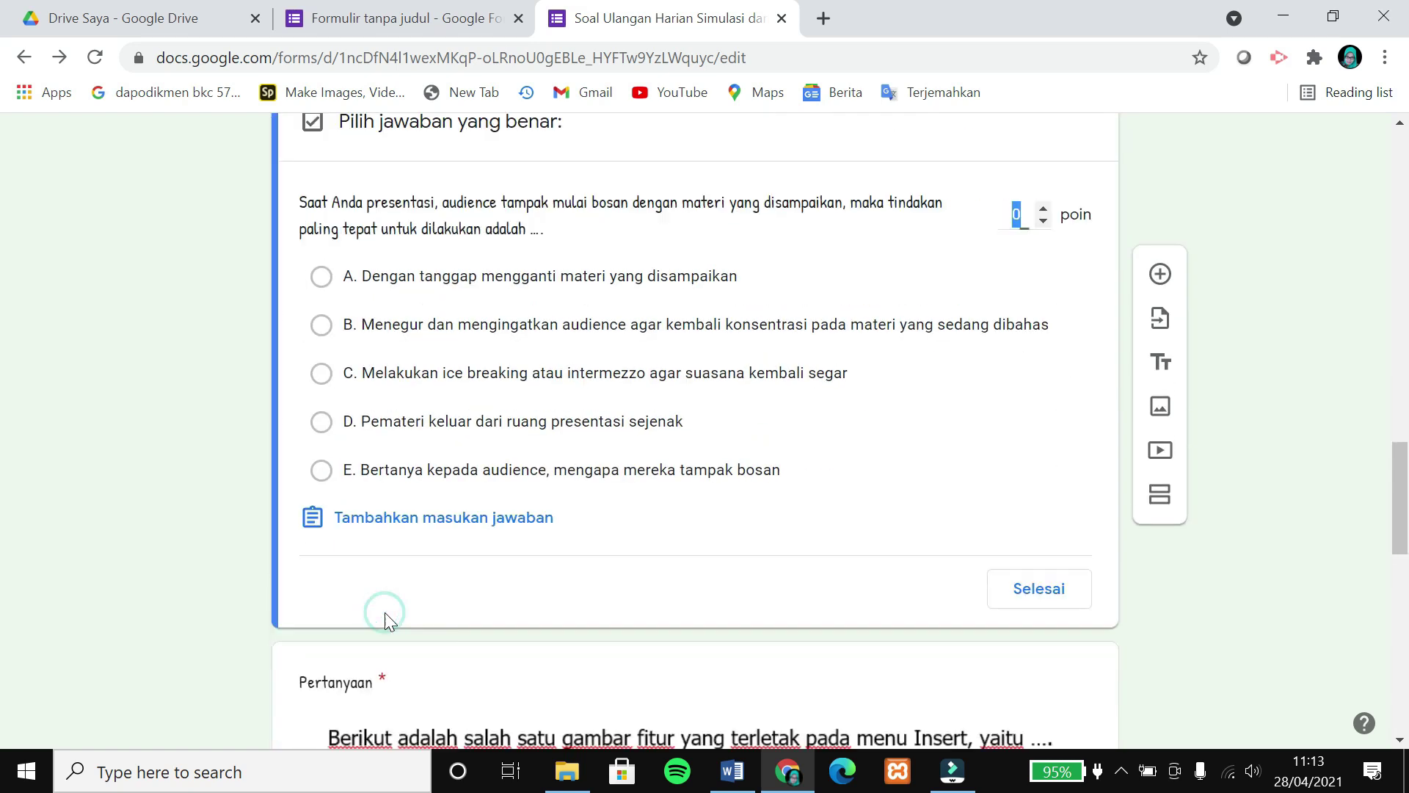
scroll(551, 518, up, 3)
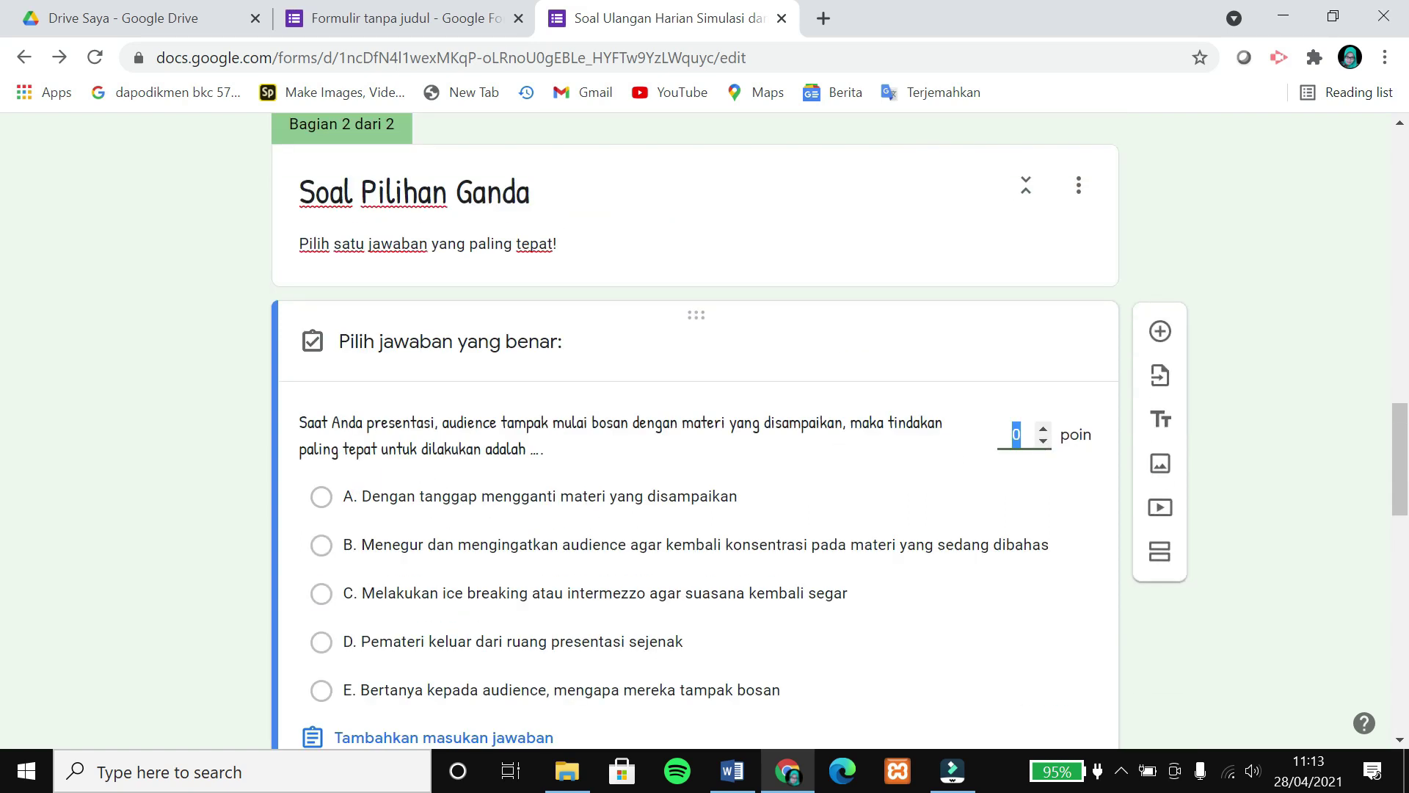
text(30)
scroll(431, 463, down, 1)
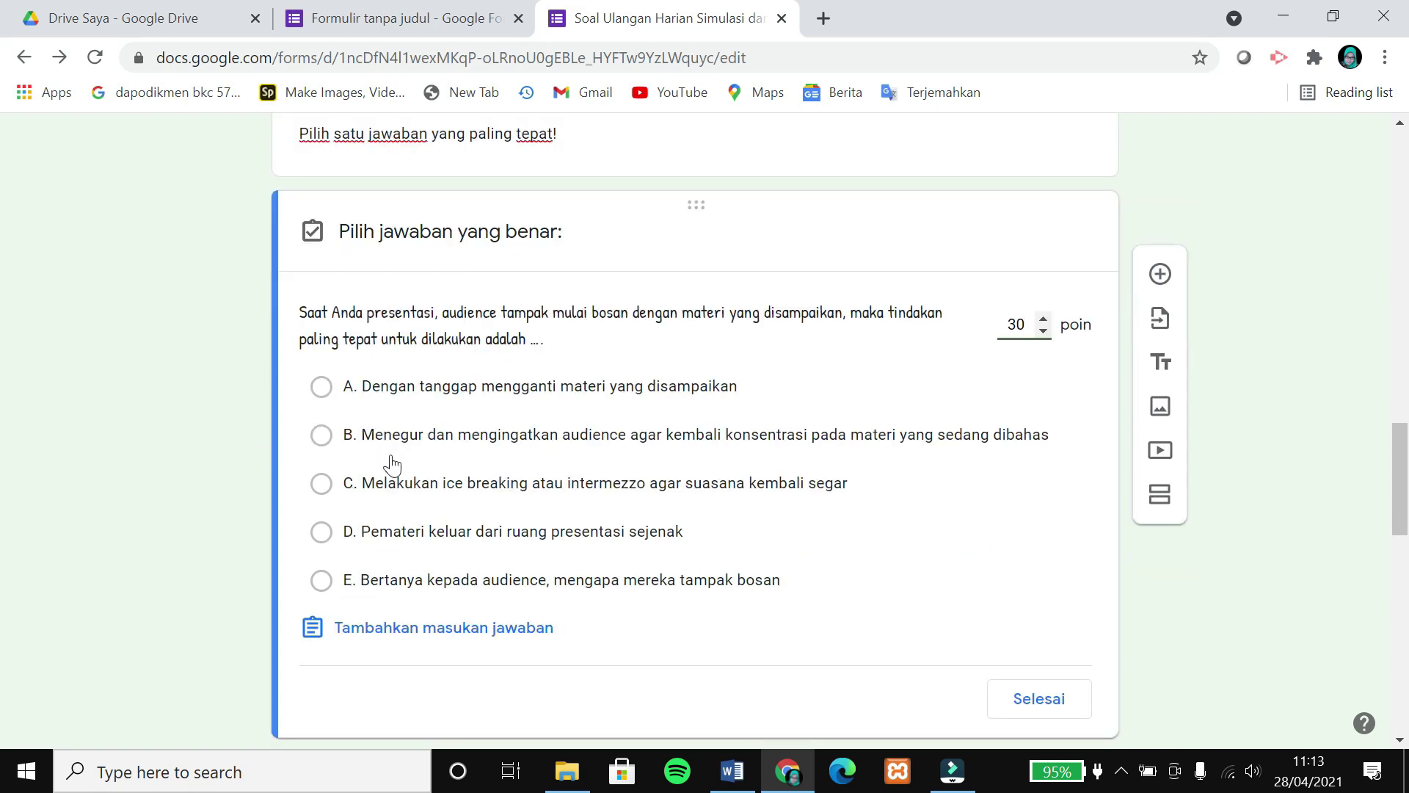
click(391, 492)
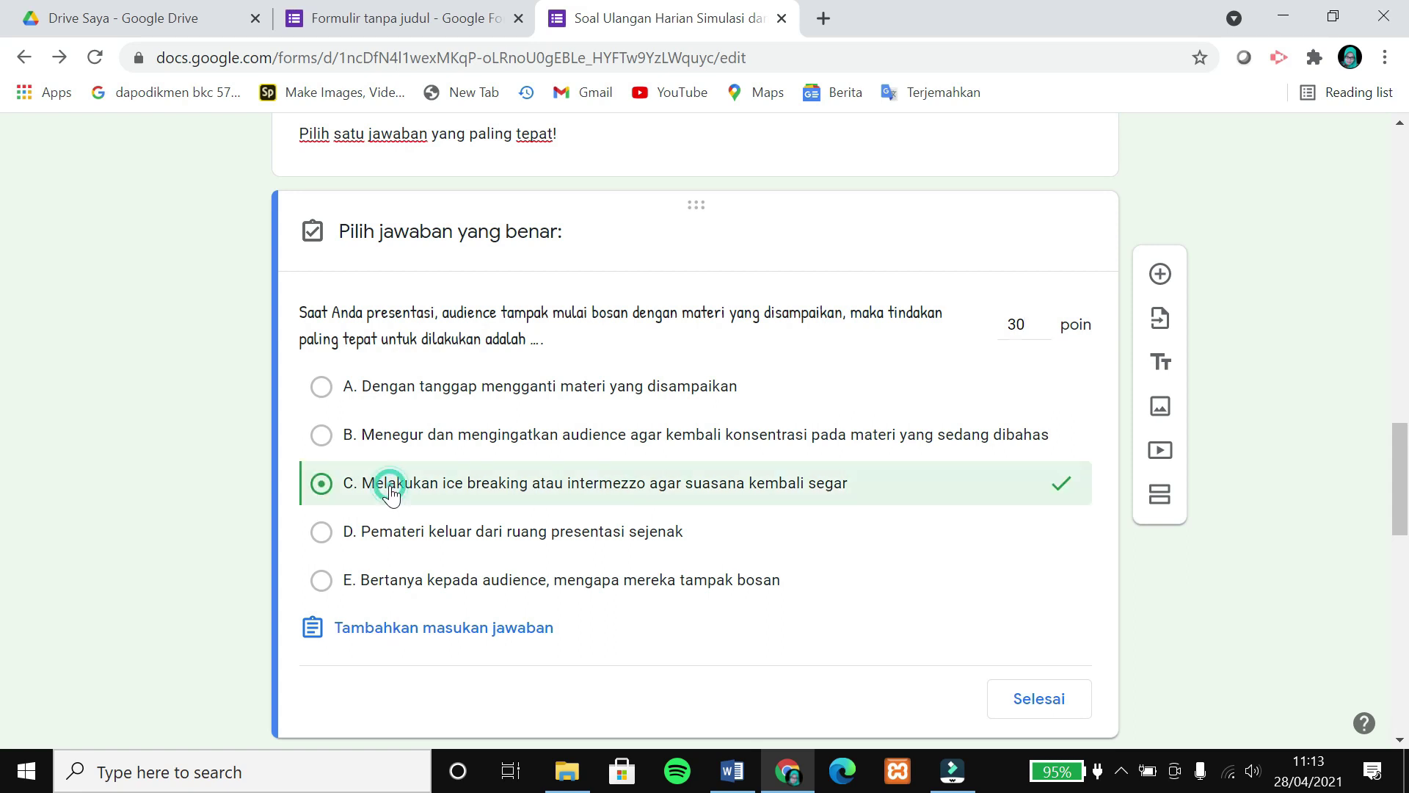
click(1041, 700)
Mark option C as the correct answer for the slide question (40 points).
scroll(689, 572, down, 8)
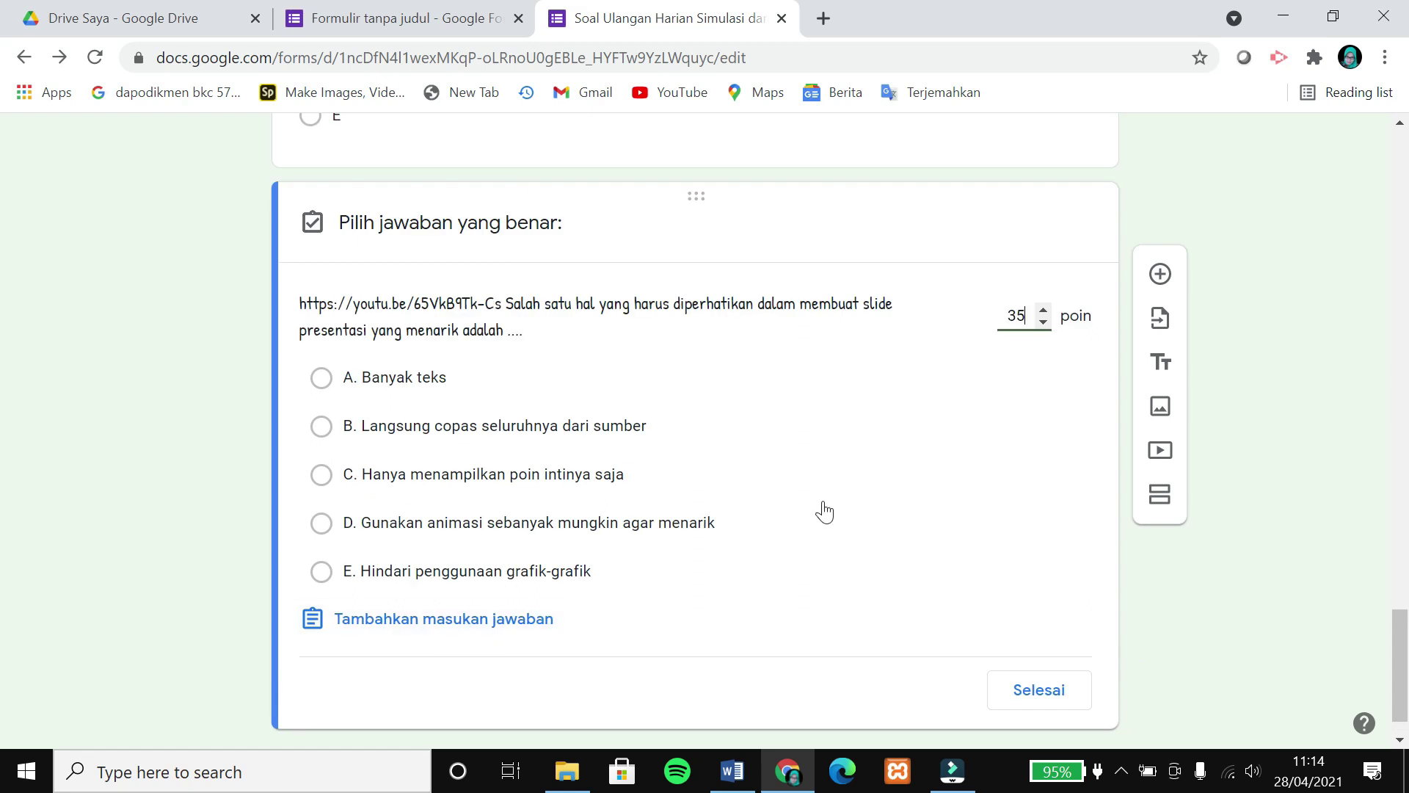
click(450, 485)
click(1038, 693)
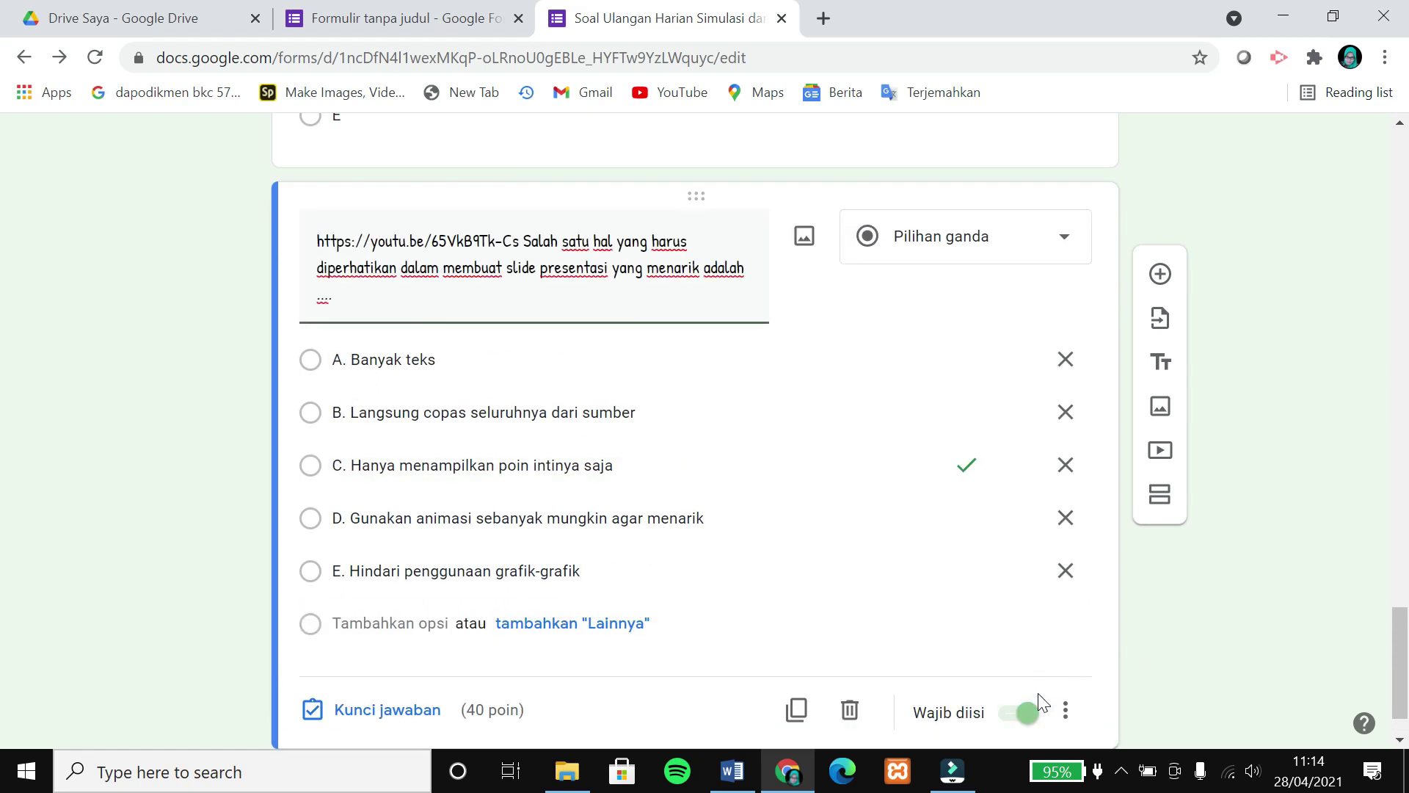
scroll(922, 618, up, 20)
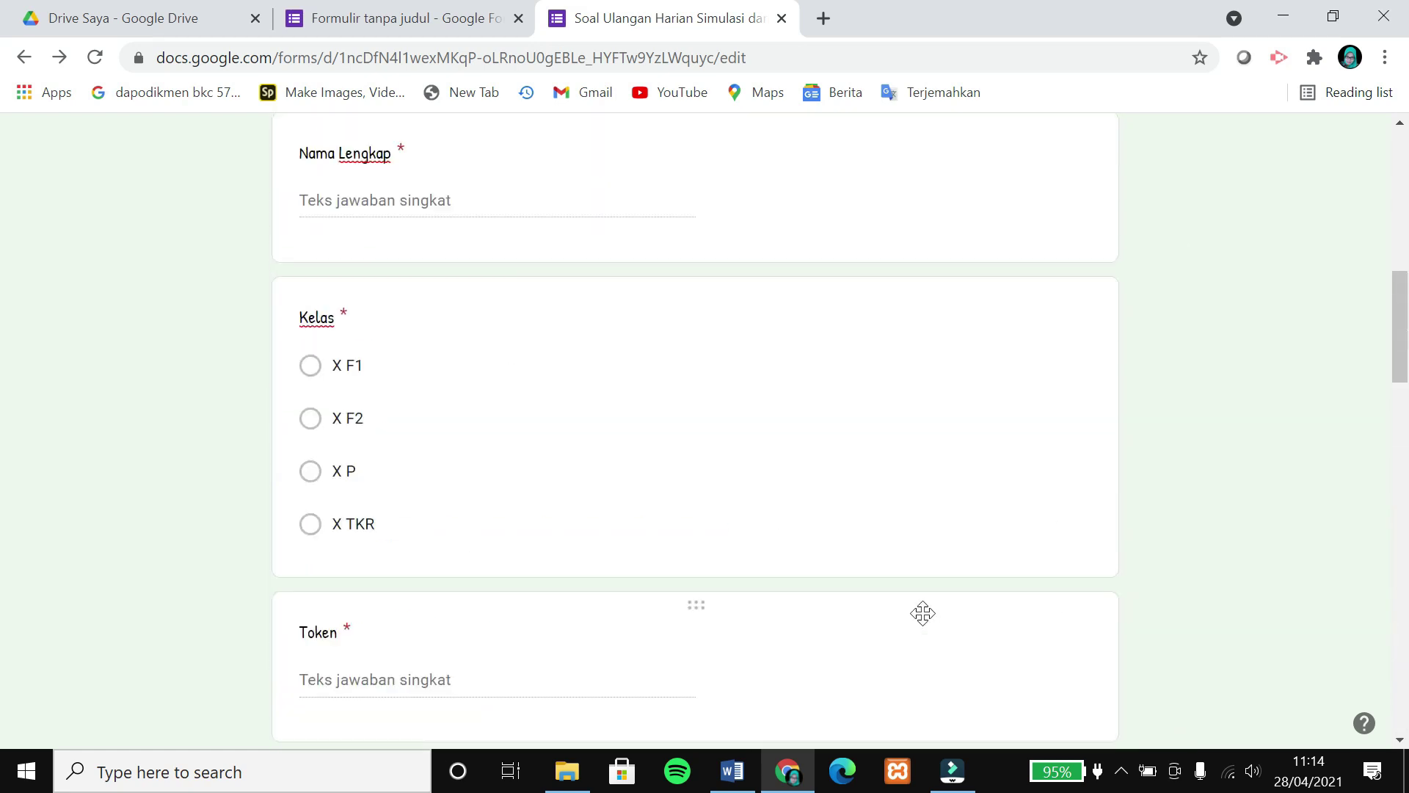
scroll(923, 613, up, 10)
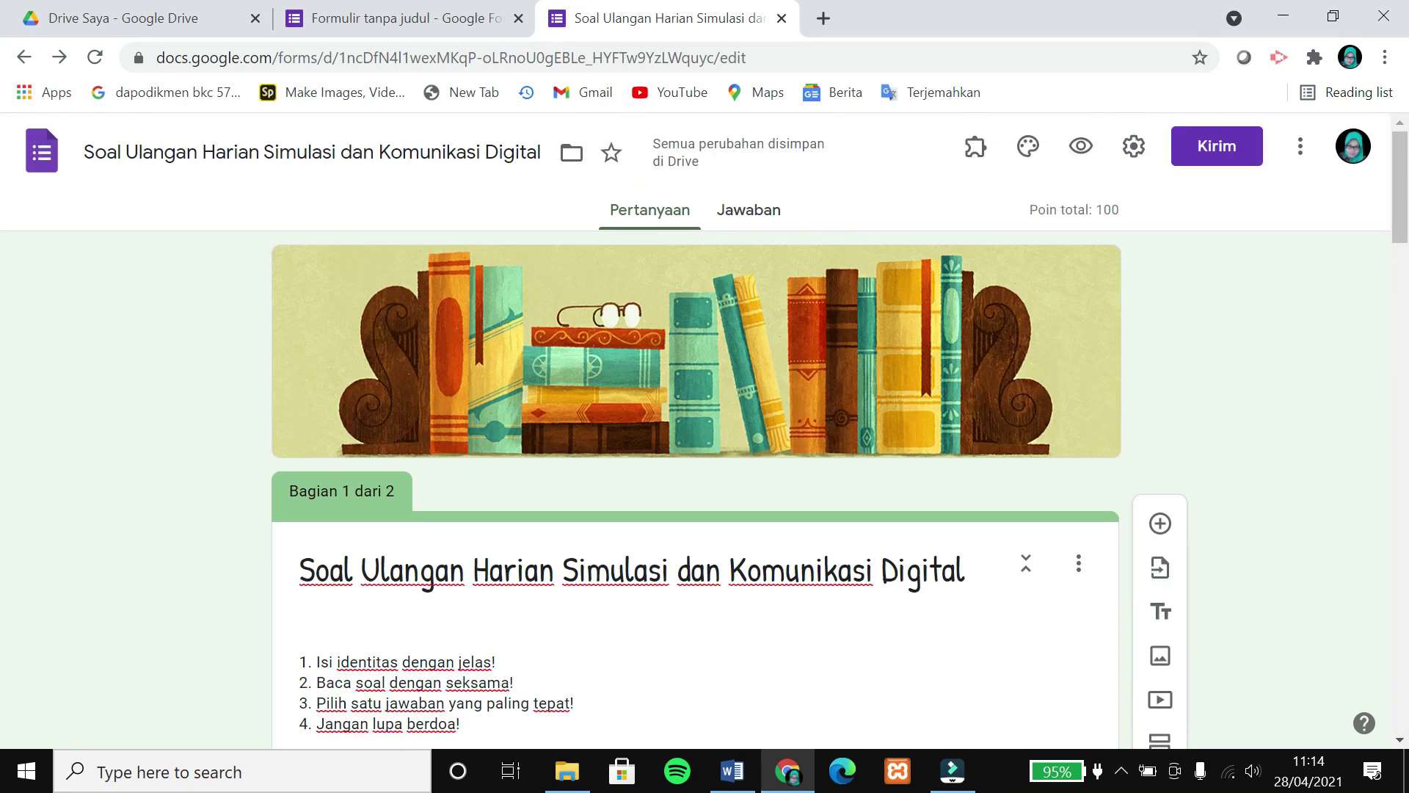
Copy the shortened forms.gle link from the Send form dialog's link option.
click(1216, 146)
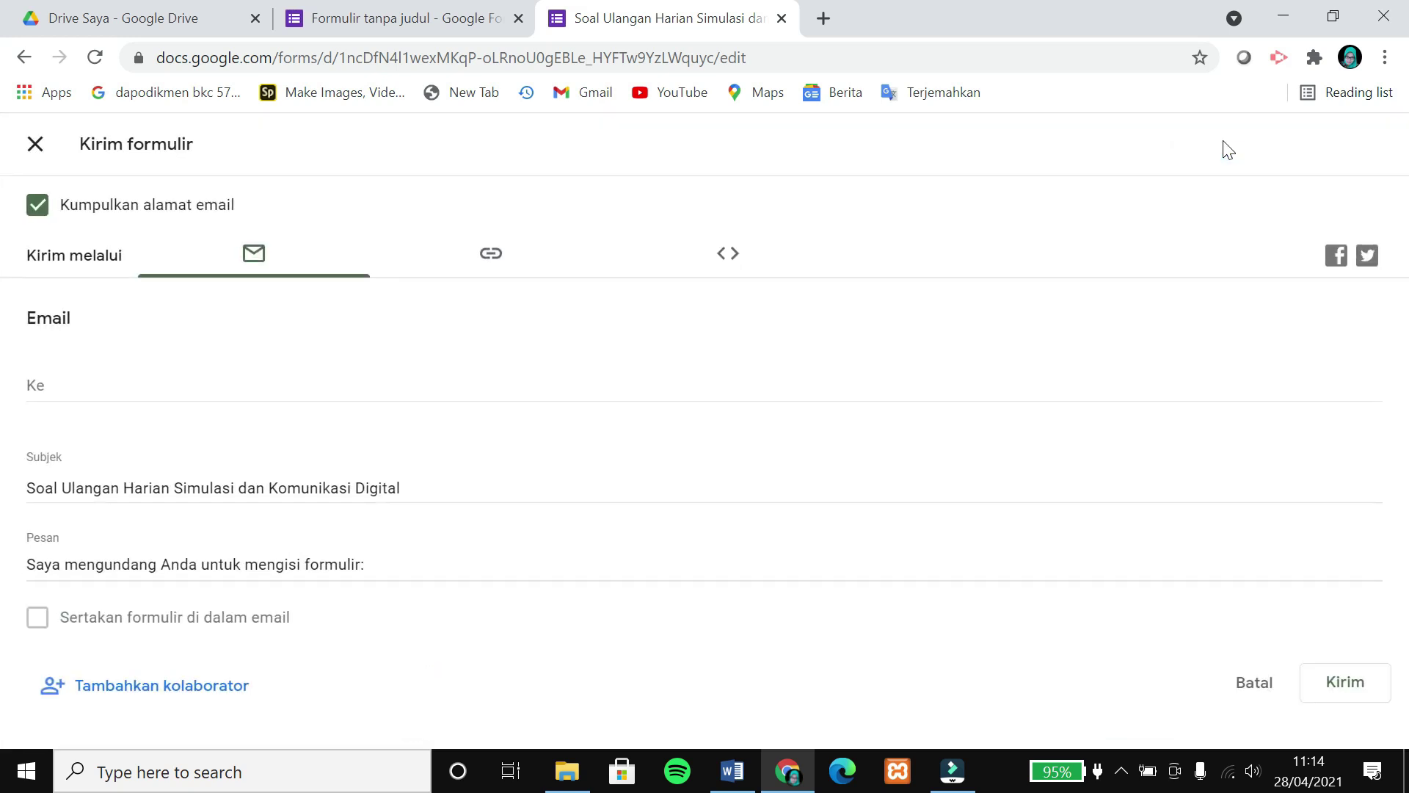
click(497, 278)
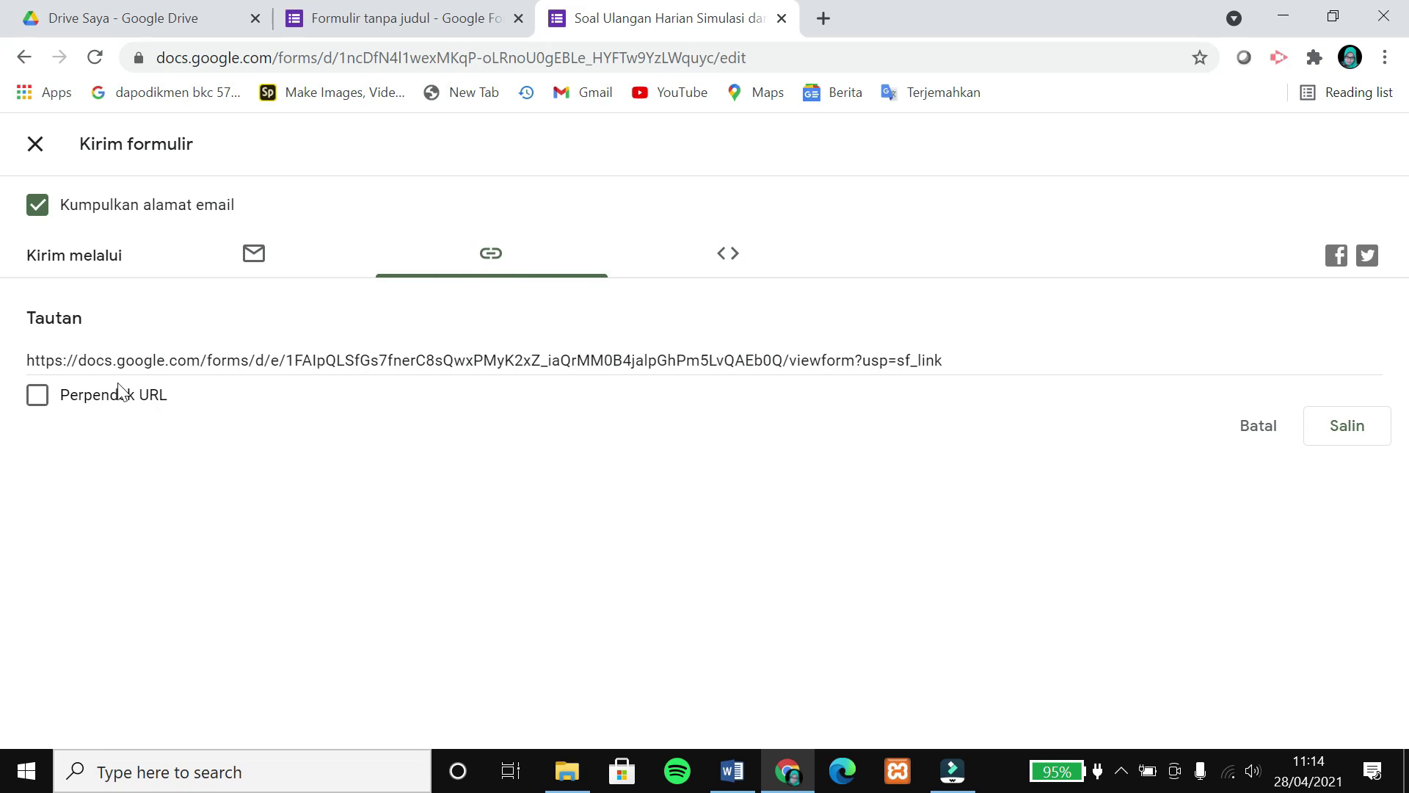
click(116, 402)
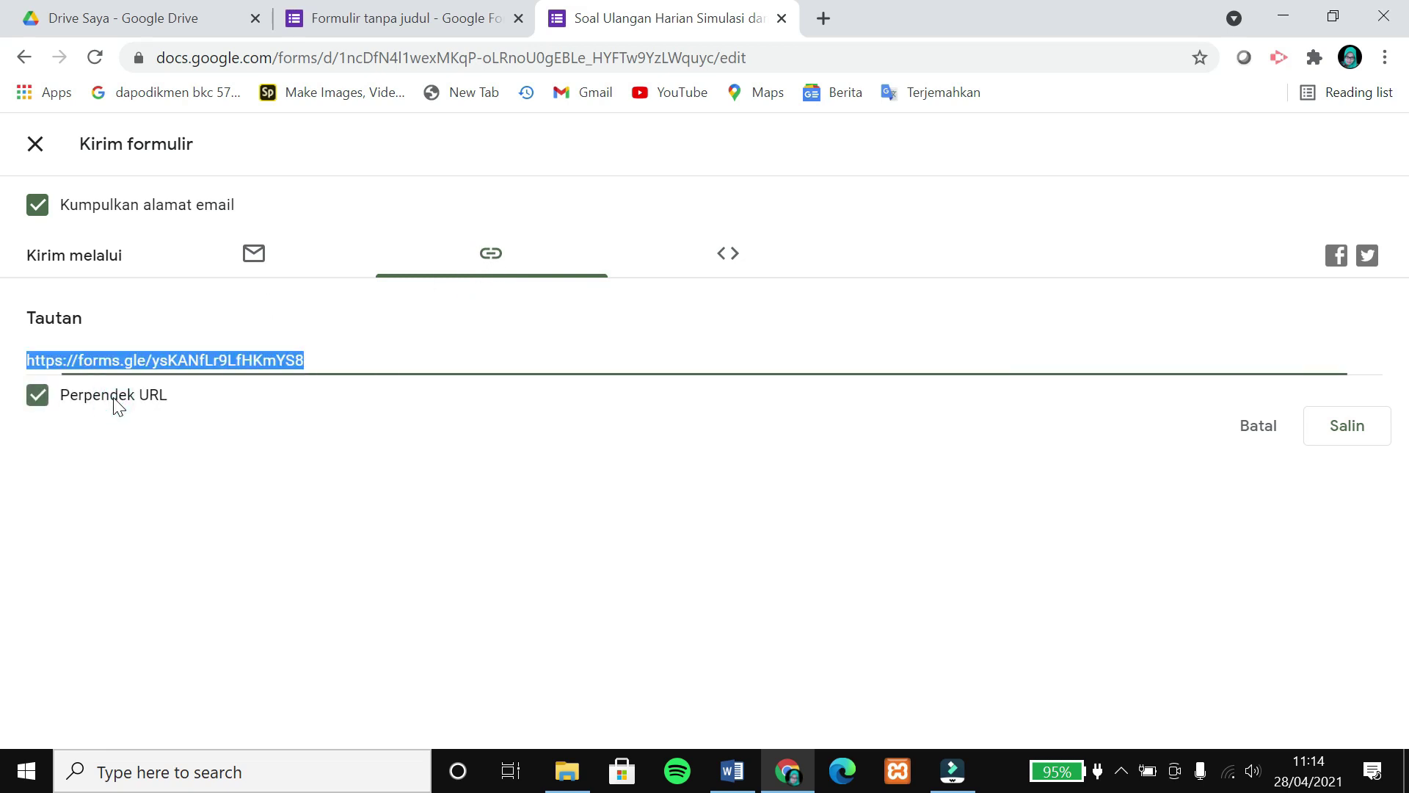
click(1357, 433)
Load the quiz in a new browser tab from the copied short link.
click(823, 16)
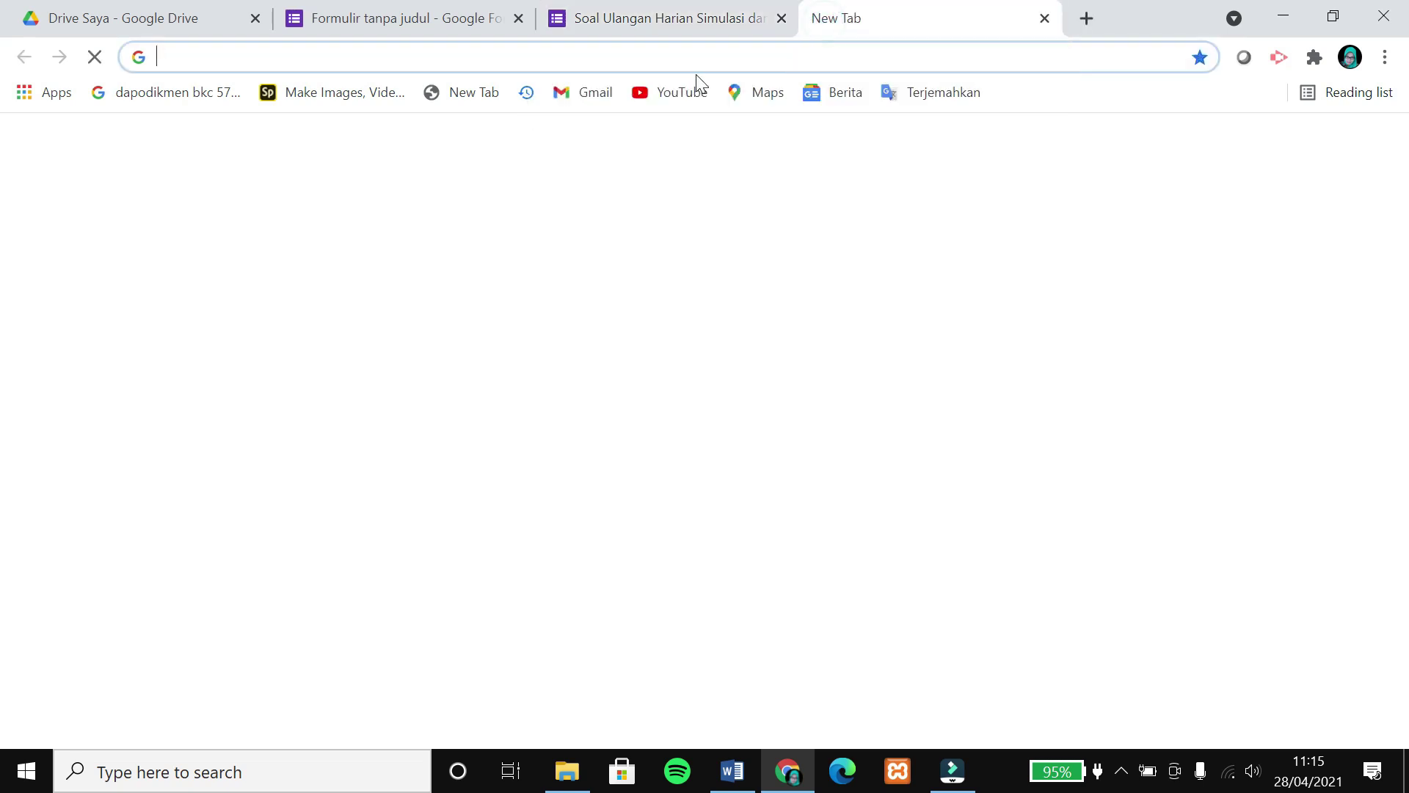
click(692, 53)
text(https://forms.gle/ysKANfLr9LfHKmYS8)
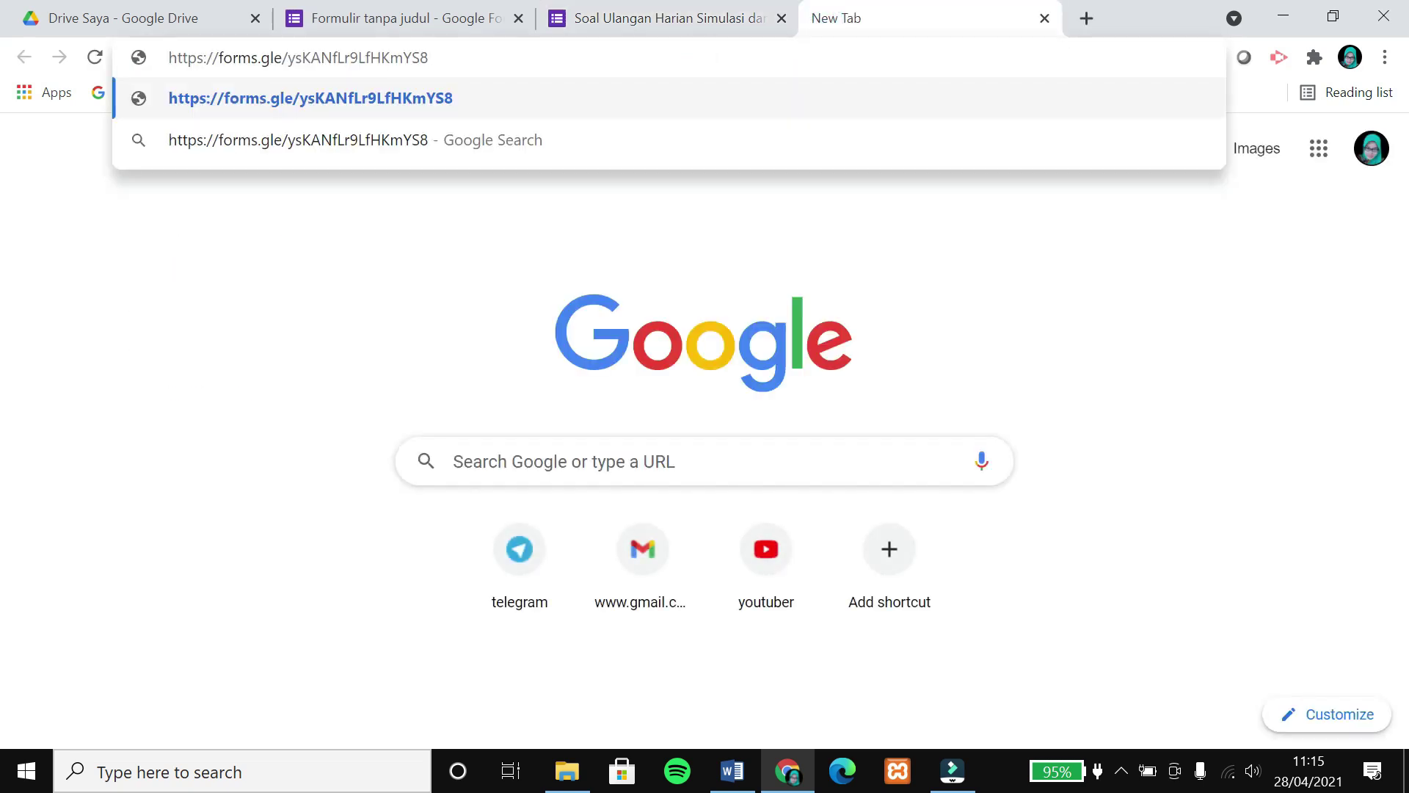
key(Return)
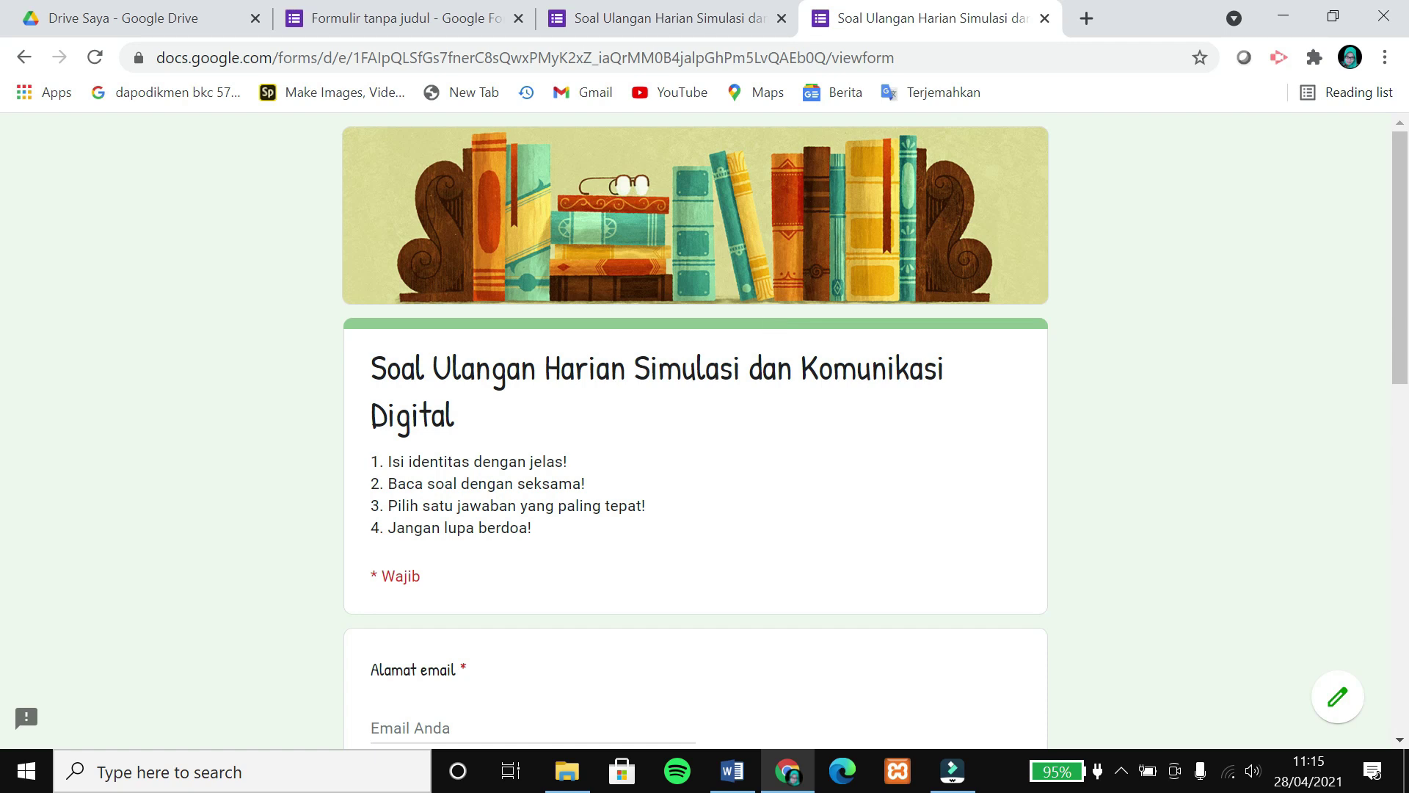
Fill in the respondent's e-mail, full name and 'simdig', choose class X F1 and continue.
scroll(695, 430, down, 3)
click(440, 397)
scroll(694, 430, down, 4)
text(simdig)
click(381, 446)
click(421, 668)
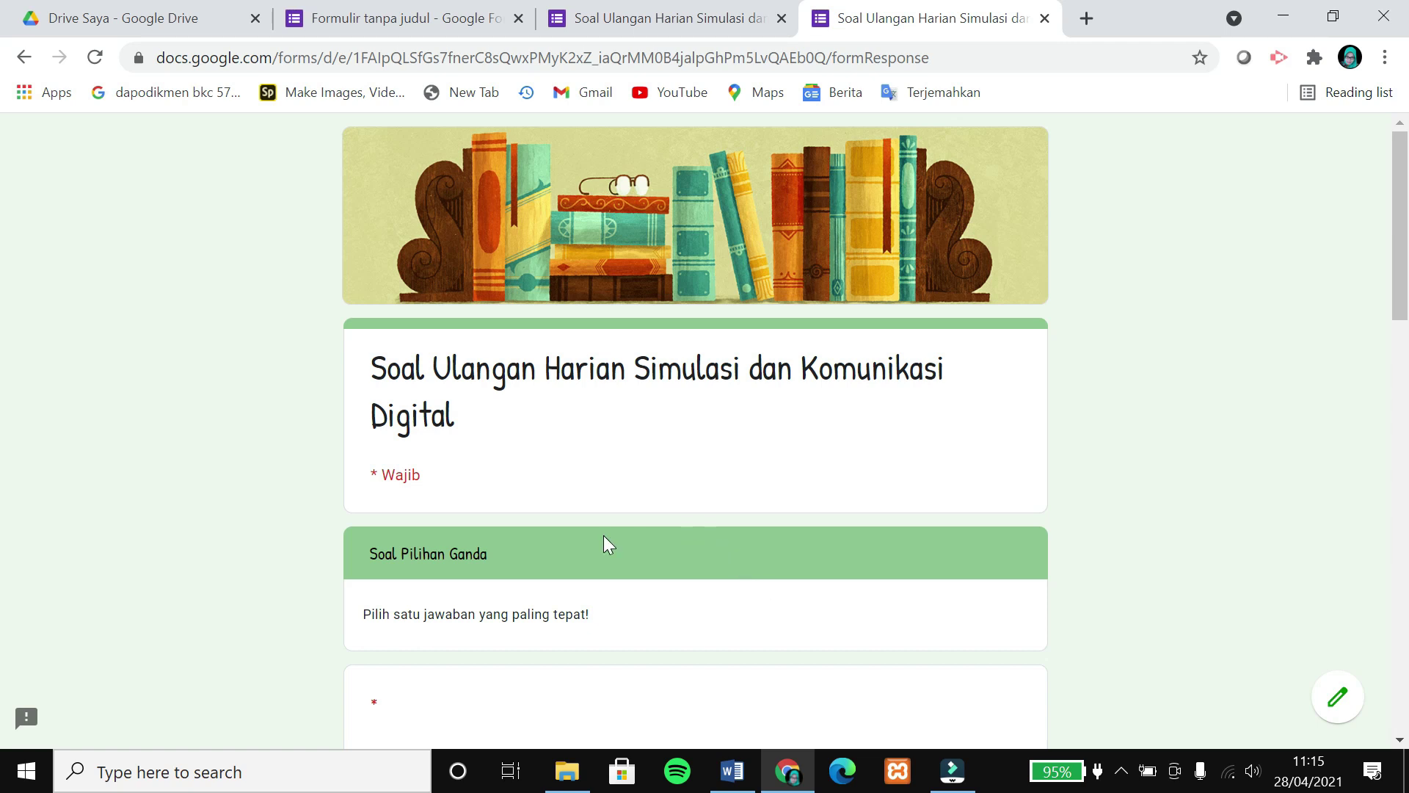
Submit the quiz answers, then close the test tab.
scroll(737, 527, down, 4)
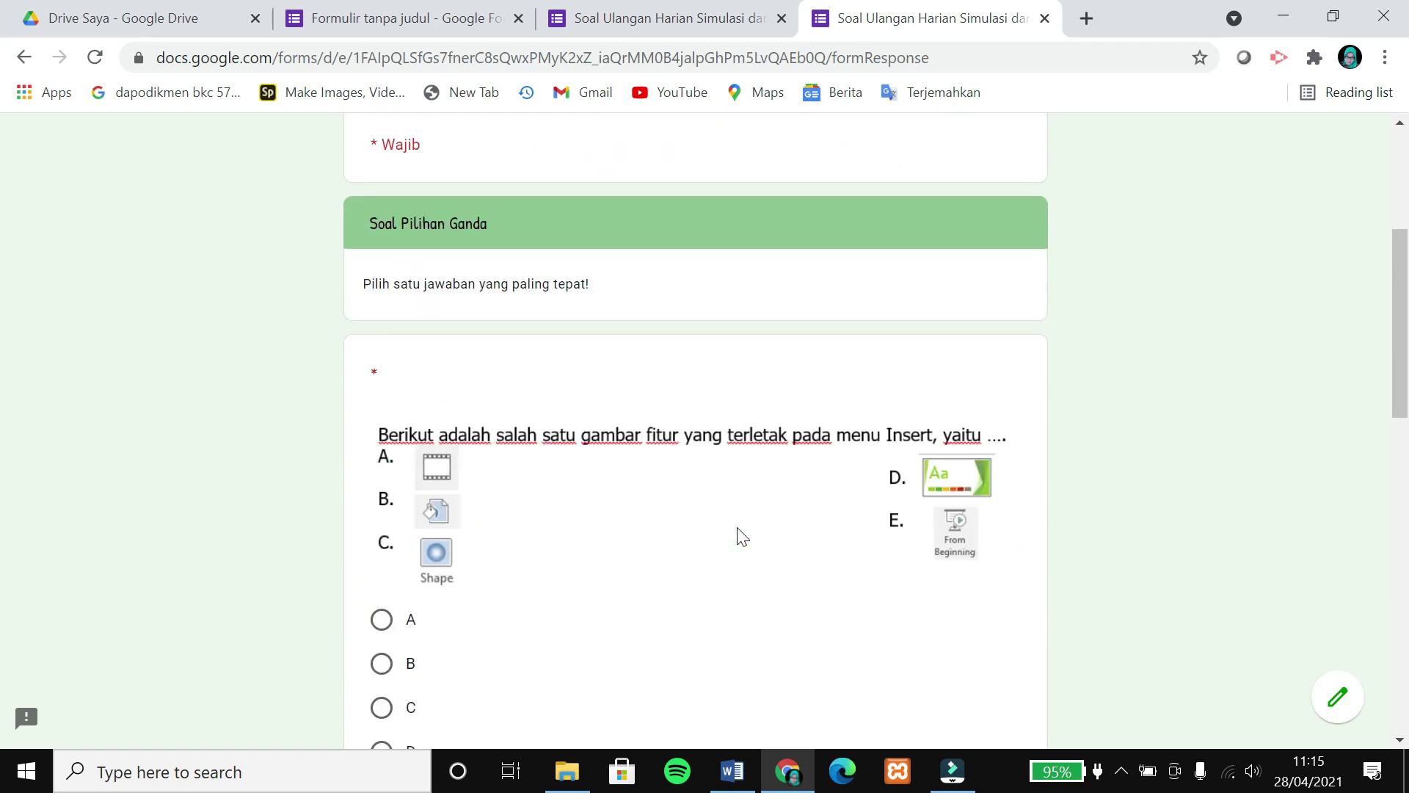
scroll(739, 535, down, 15)
click(539, 624)
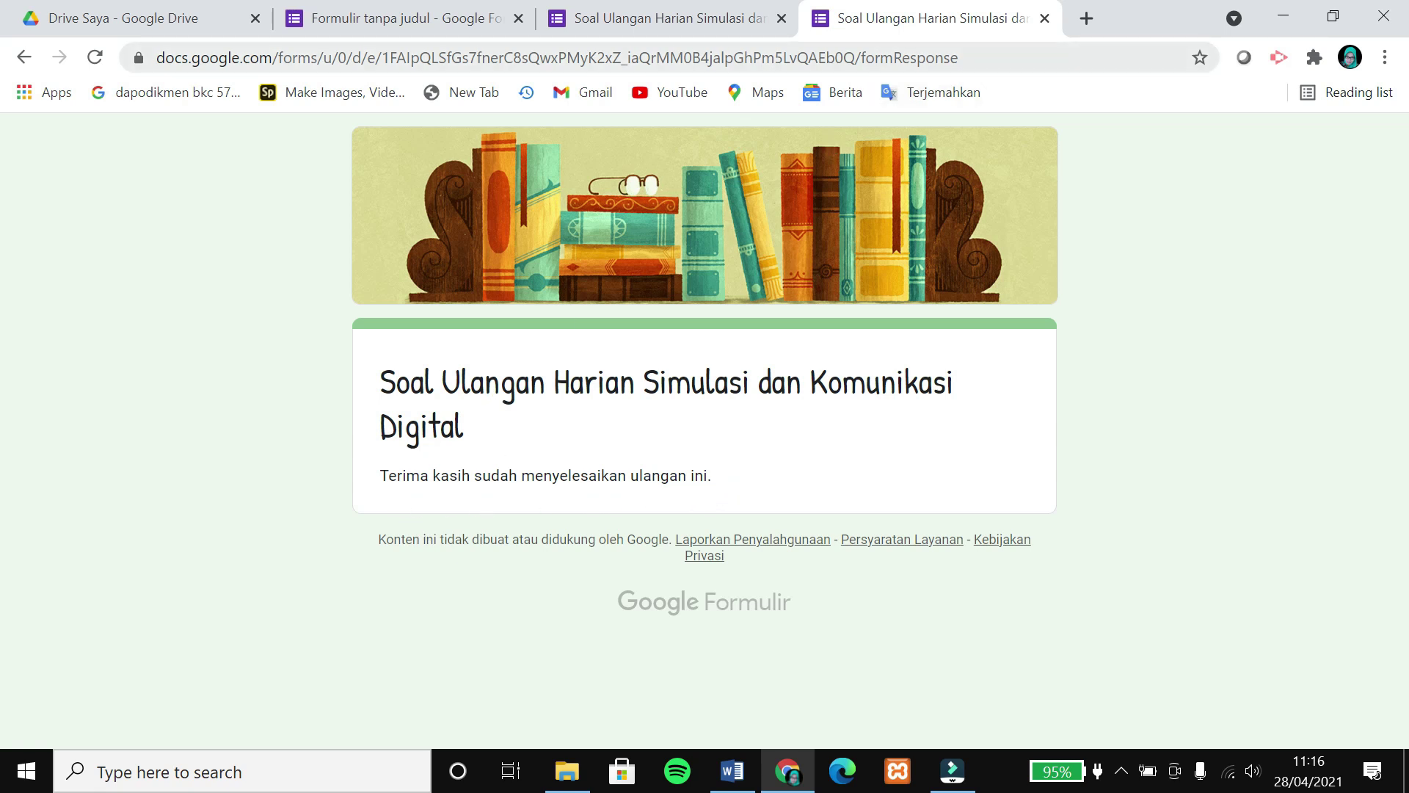
click(1045, 20)
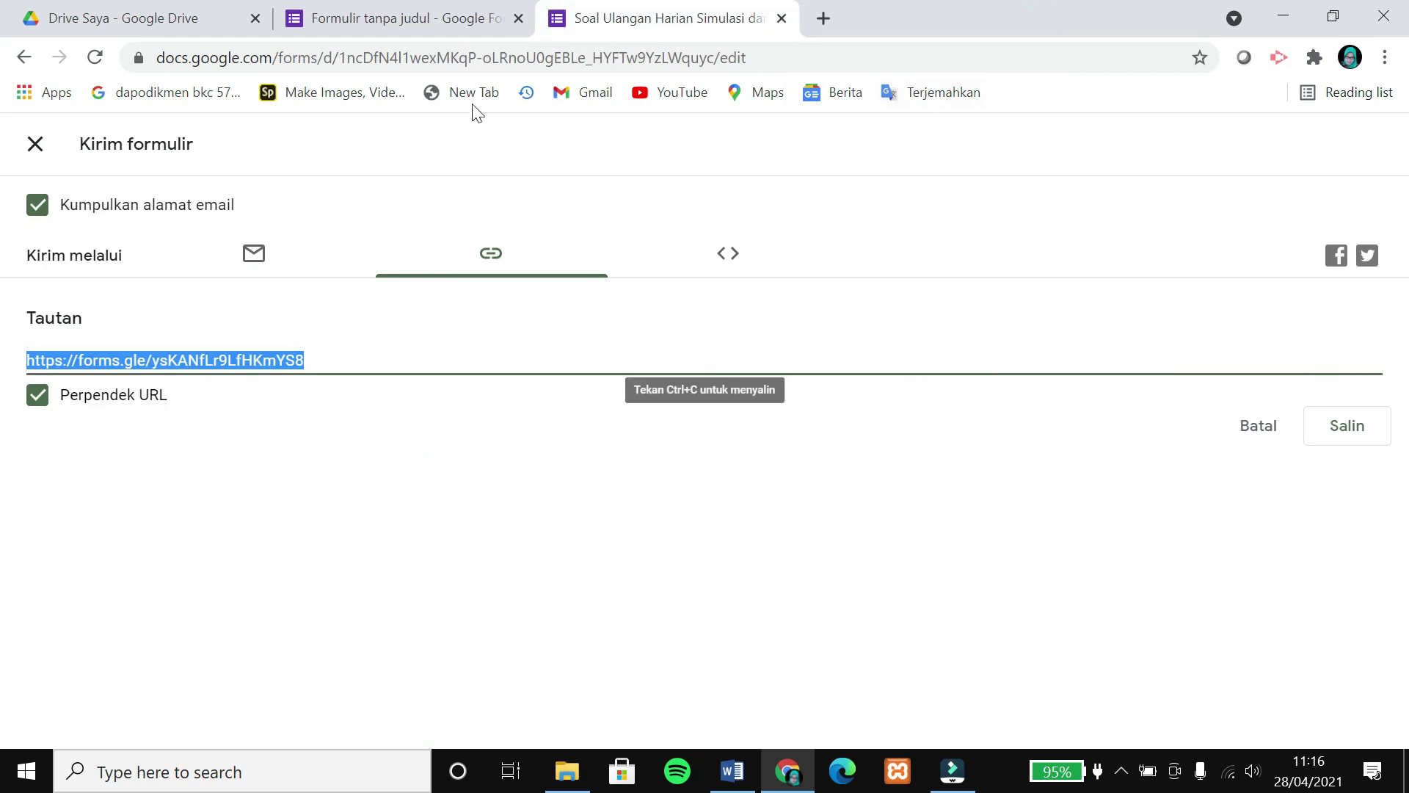
Close the send dialog, review the 100/100 response summary, and open the responses in a linked spreadsheet.
click(35, 151)
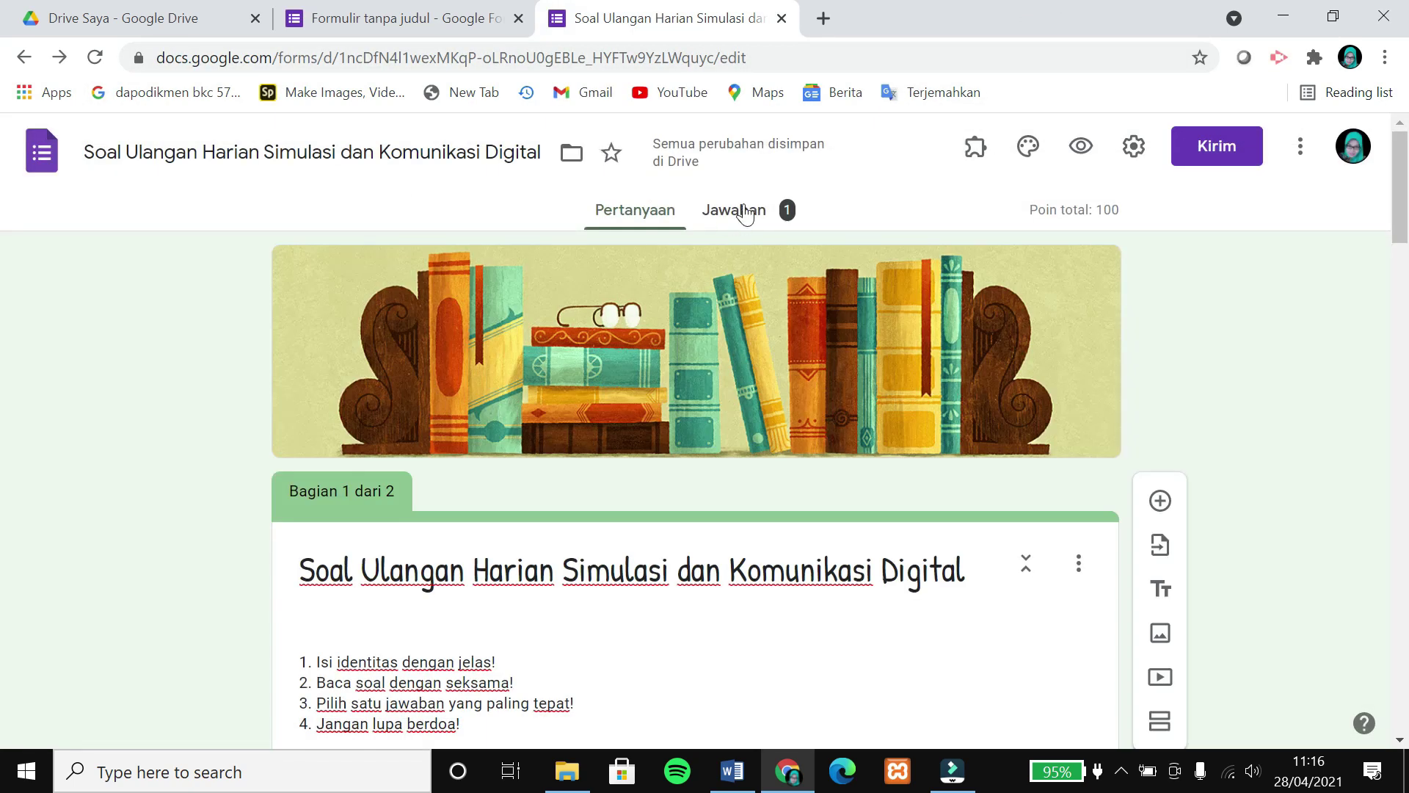
click(747, 213)
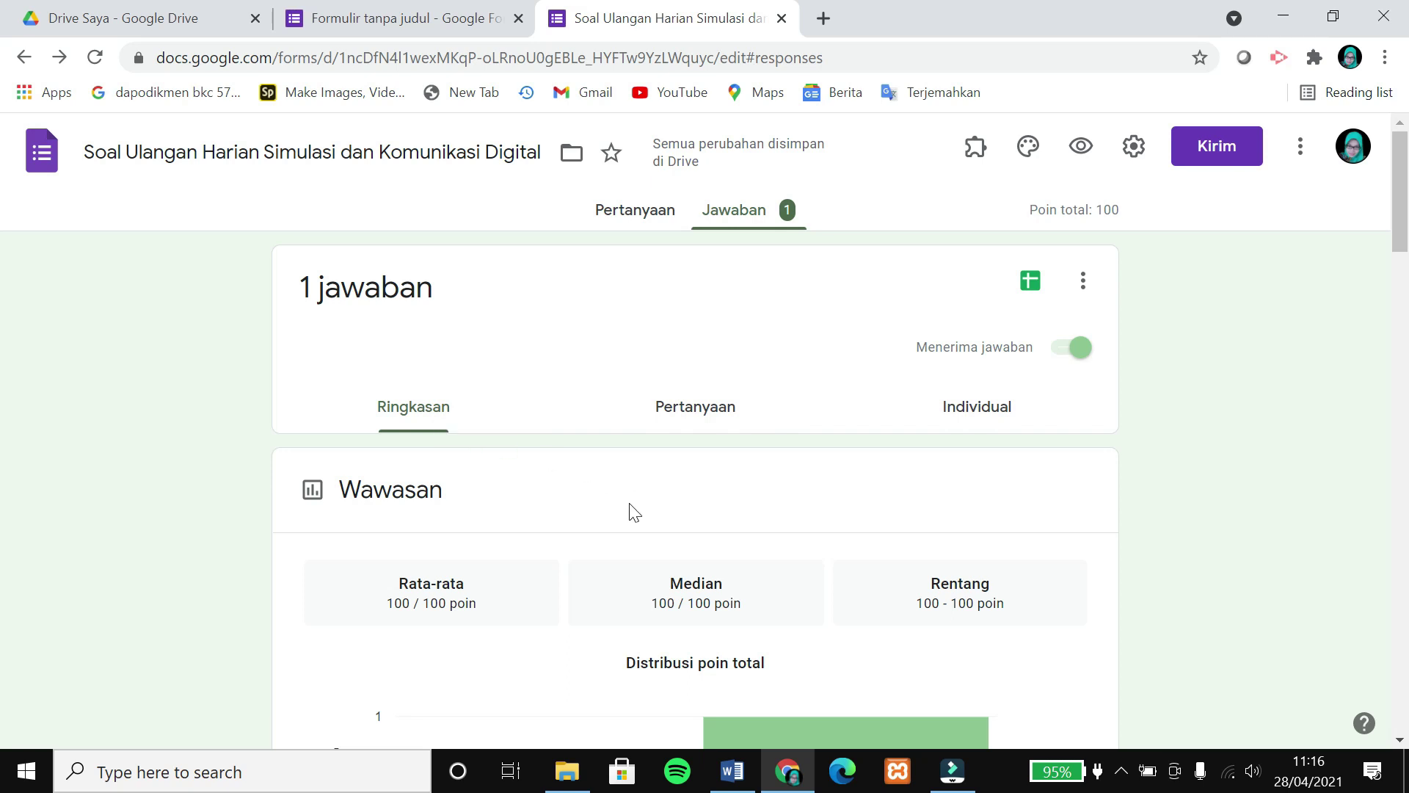
scroll(776, 425, down, 13)
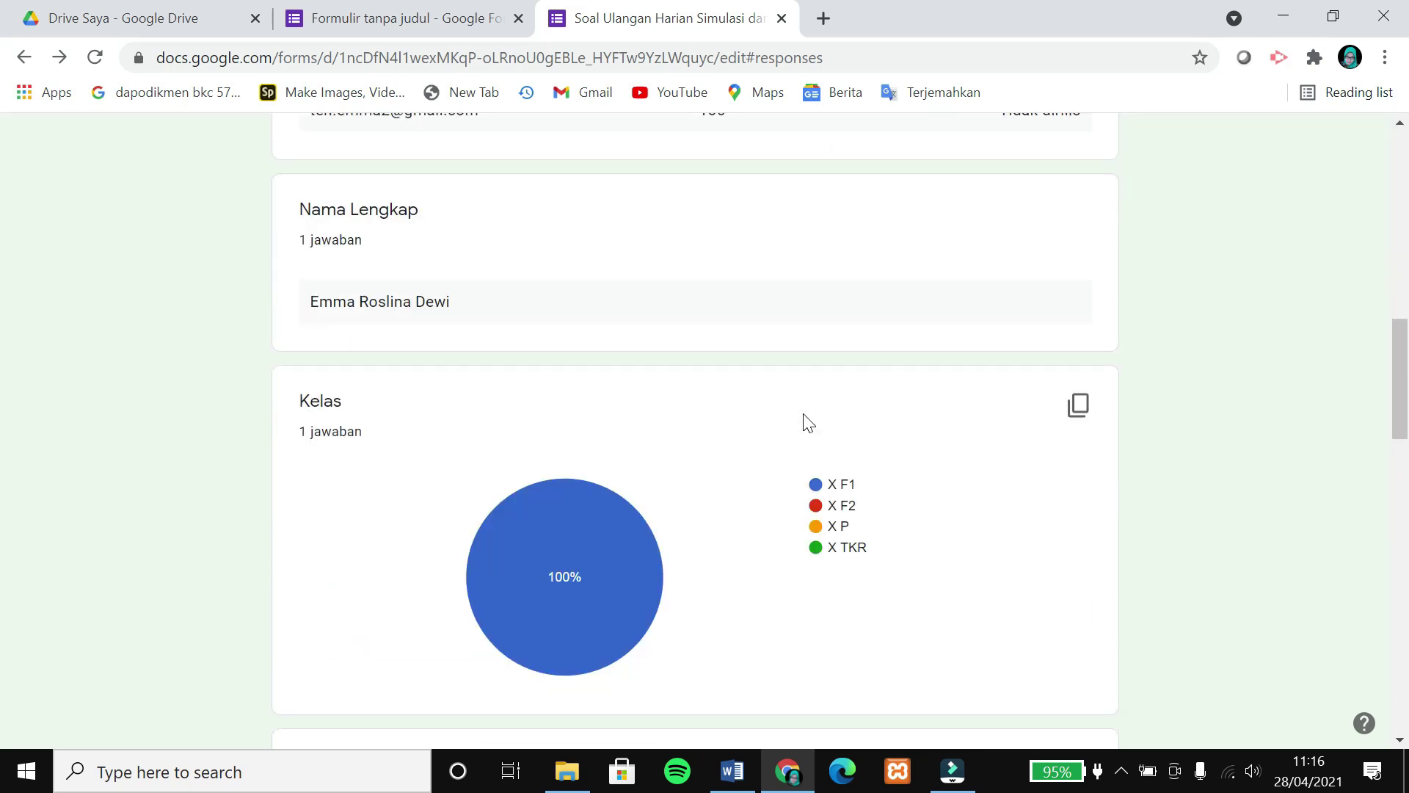
scroll(805, 420, up, 3)
scroll(827, 359, down, 3)
scroll(826, 376, down, 20)
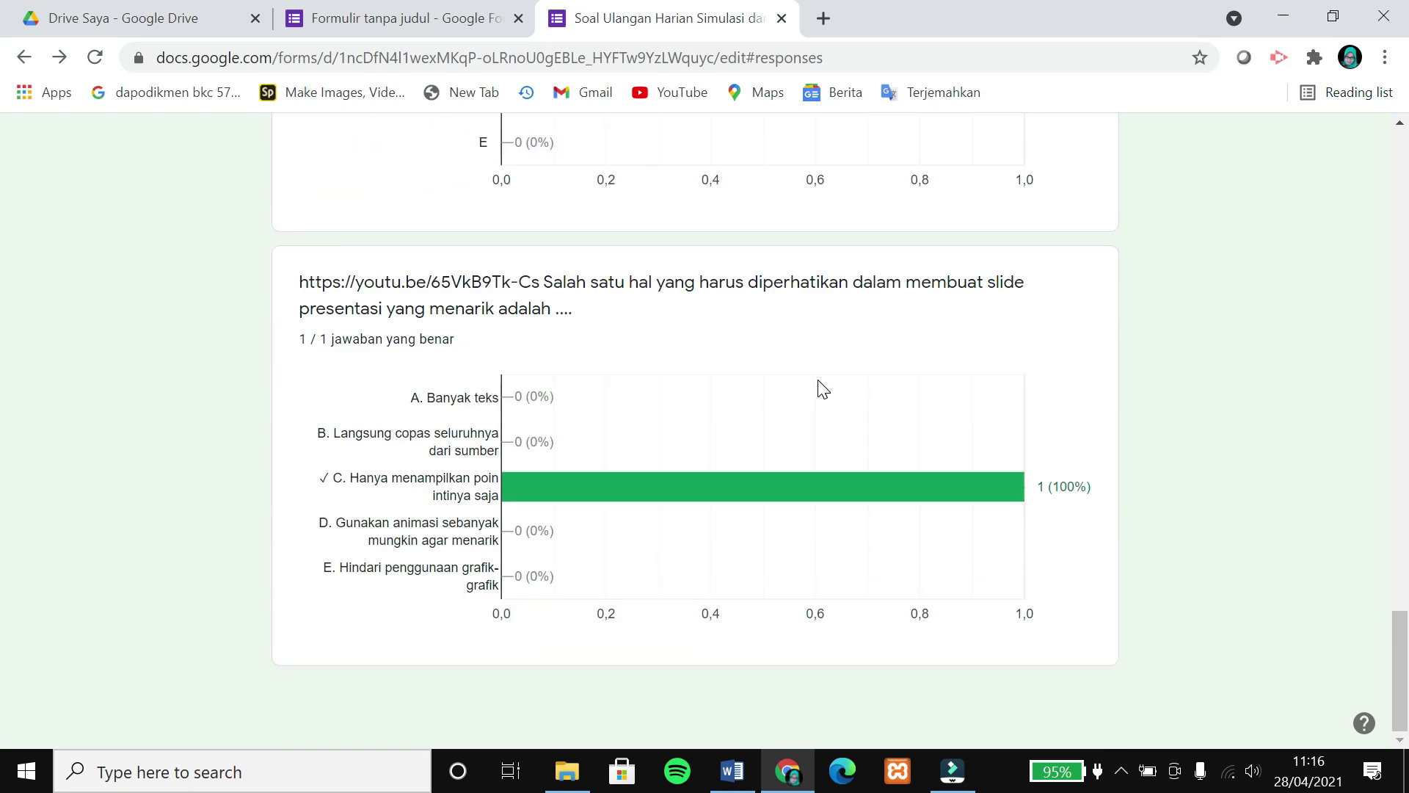
scroll(822, 388, up, 20)
scroll(817, 380, up, 5)
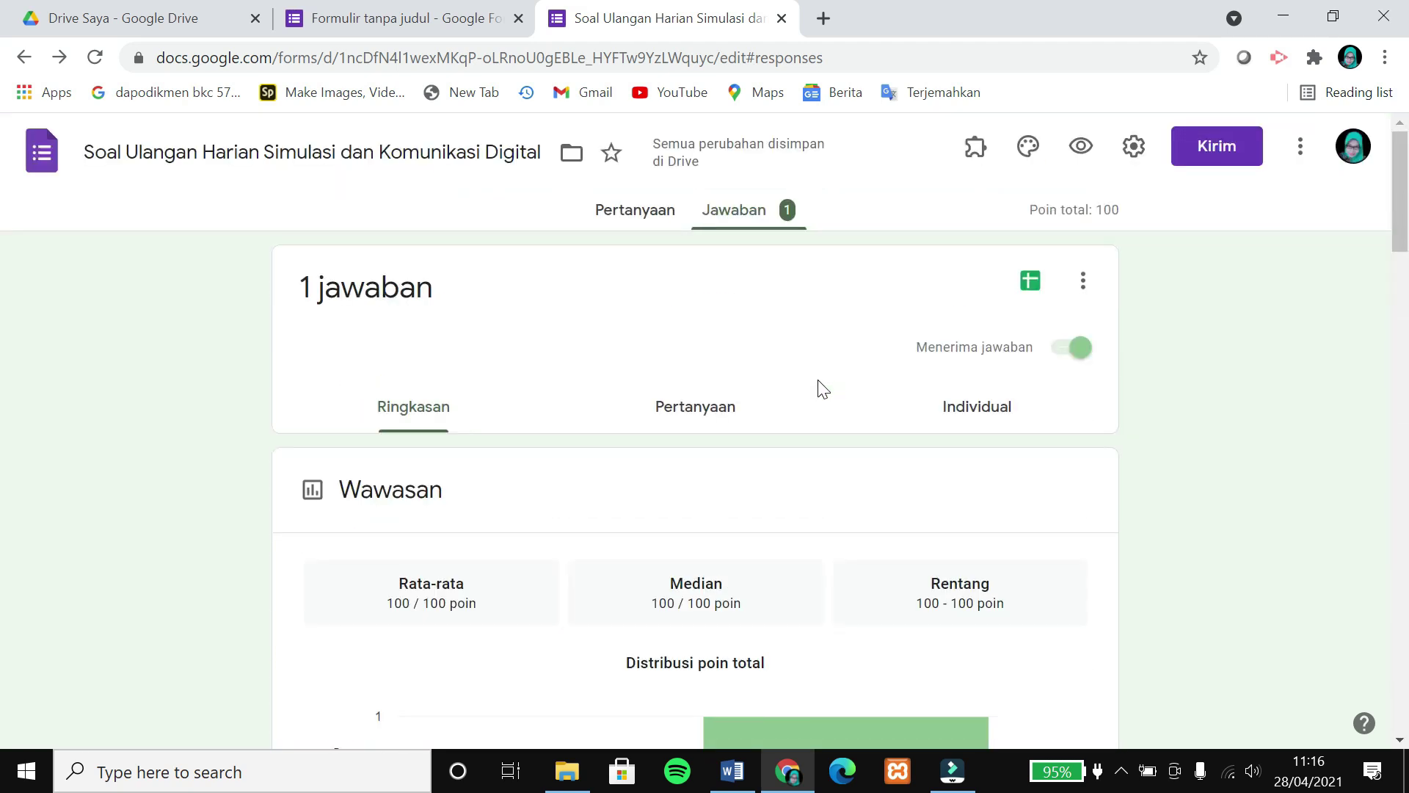
click(1030, 285)
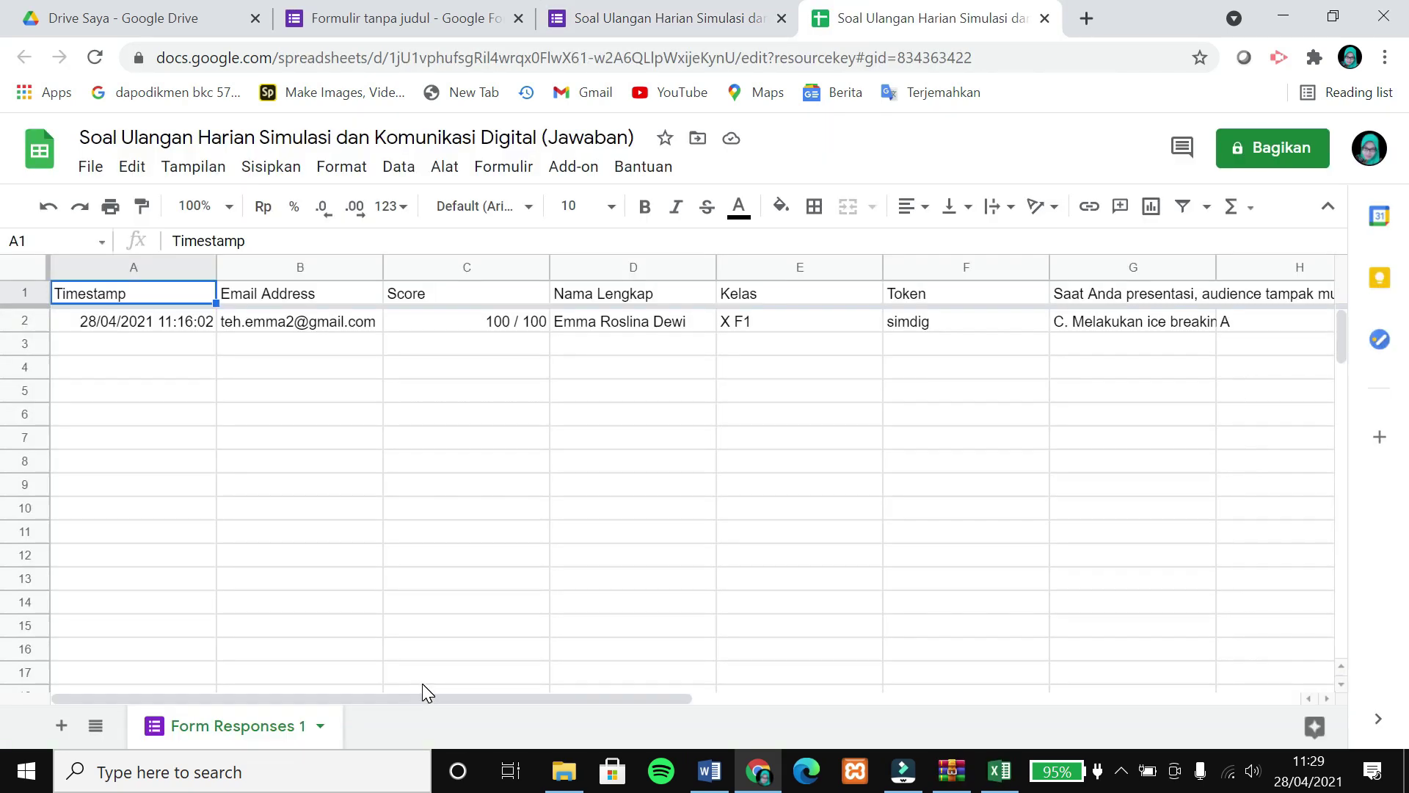
Download the '(Jawaban)' response sheet as a Microsoft Excel .xlsx file and open it.
drag(442, 699, 226, 675)
click(91, 166)
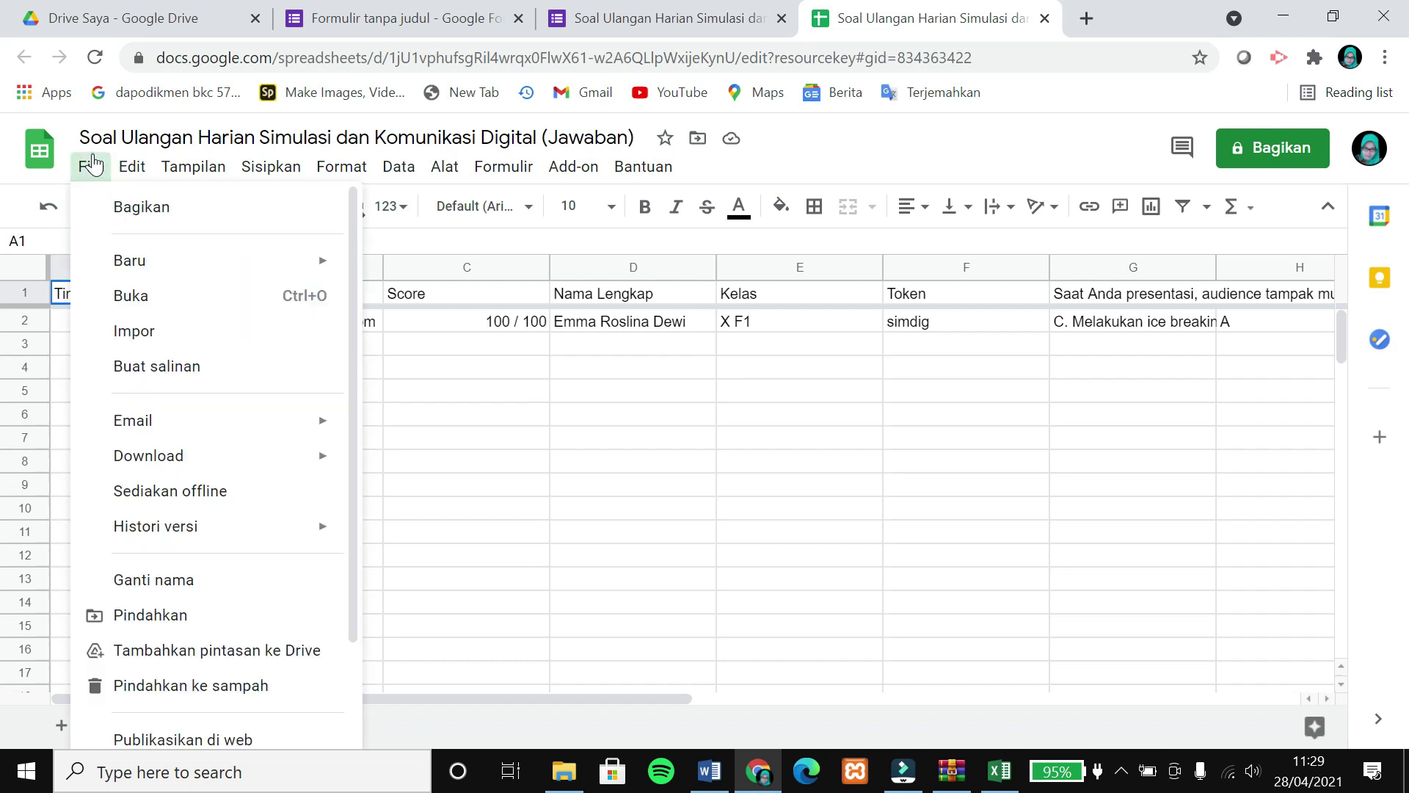
mouse_move(175, 458)
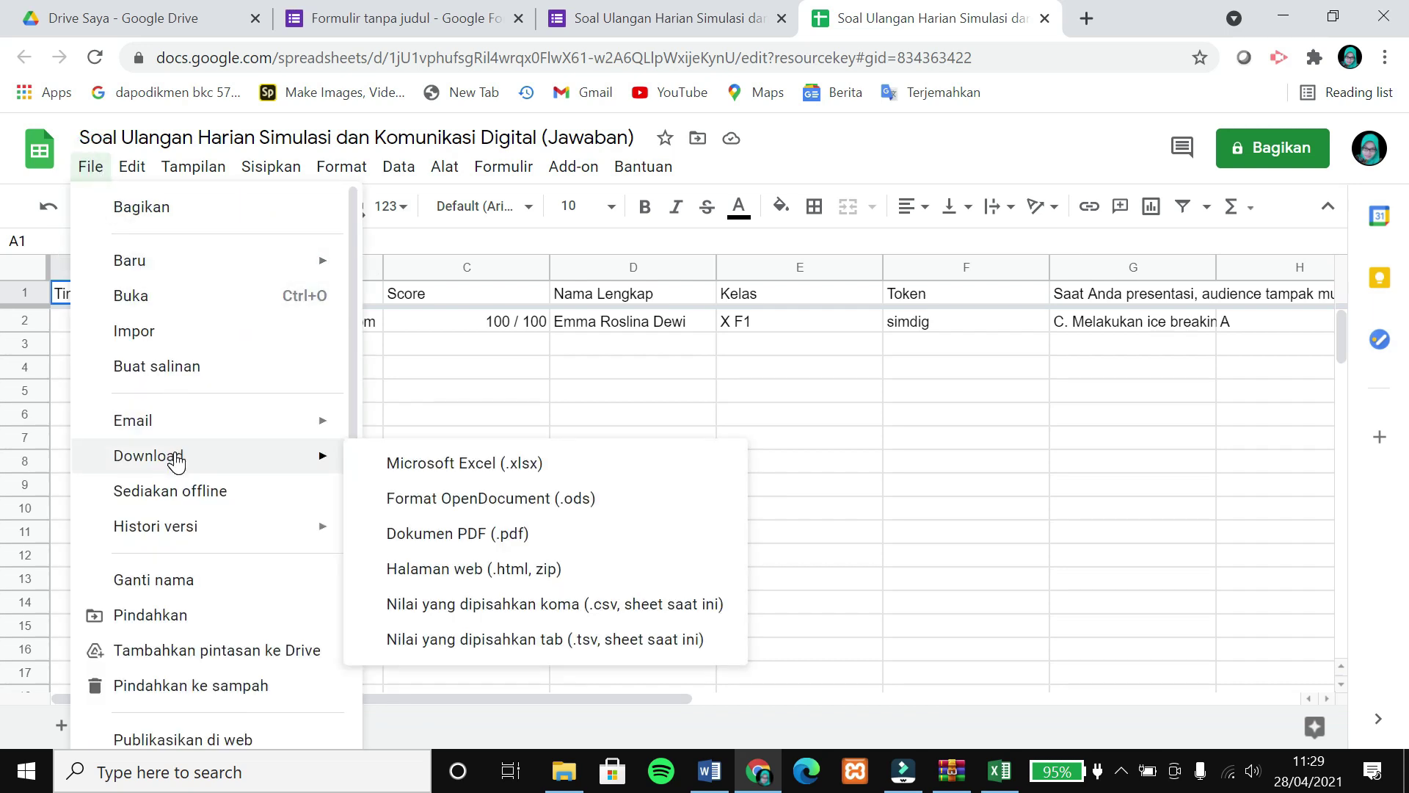
click(428, 484)
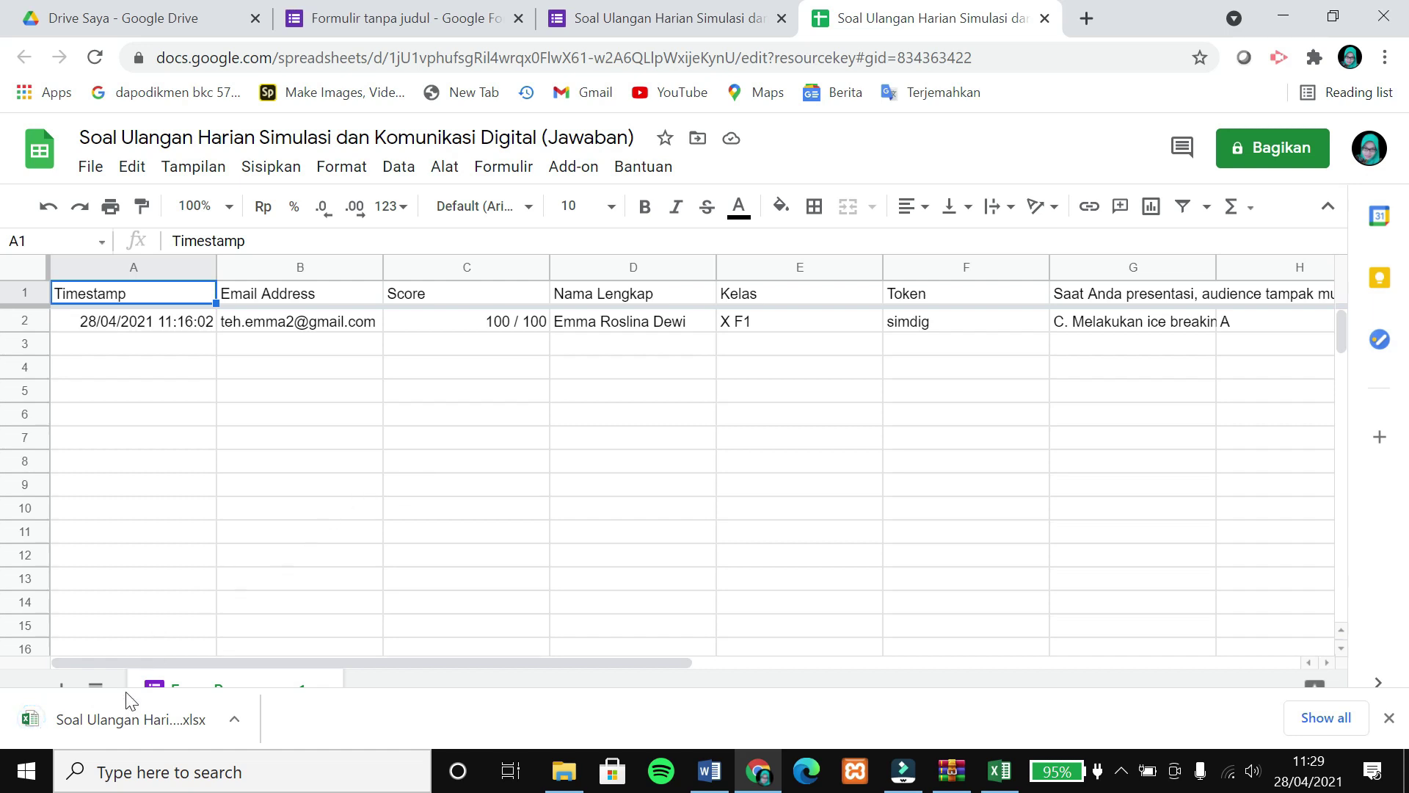
click(72, 724)
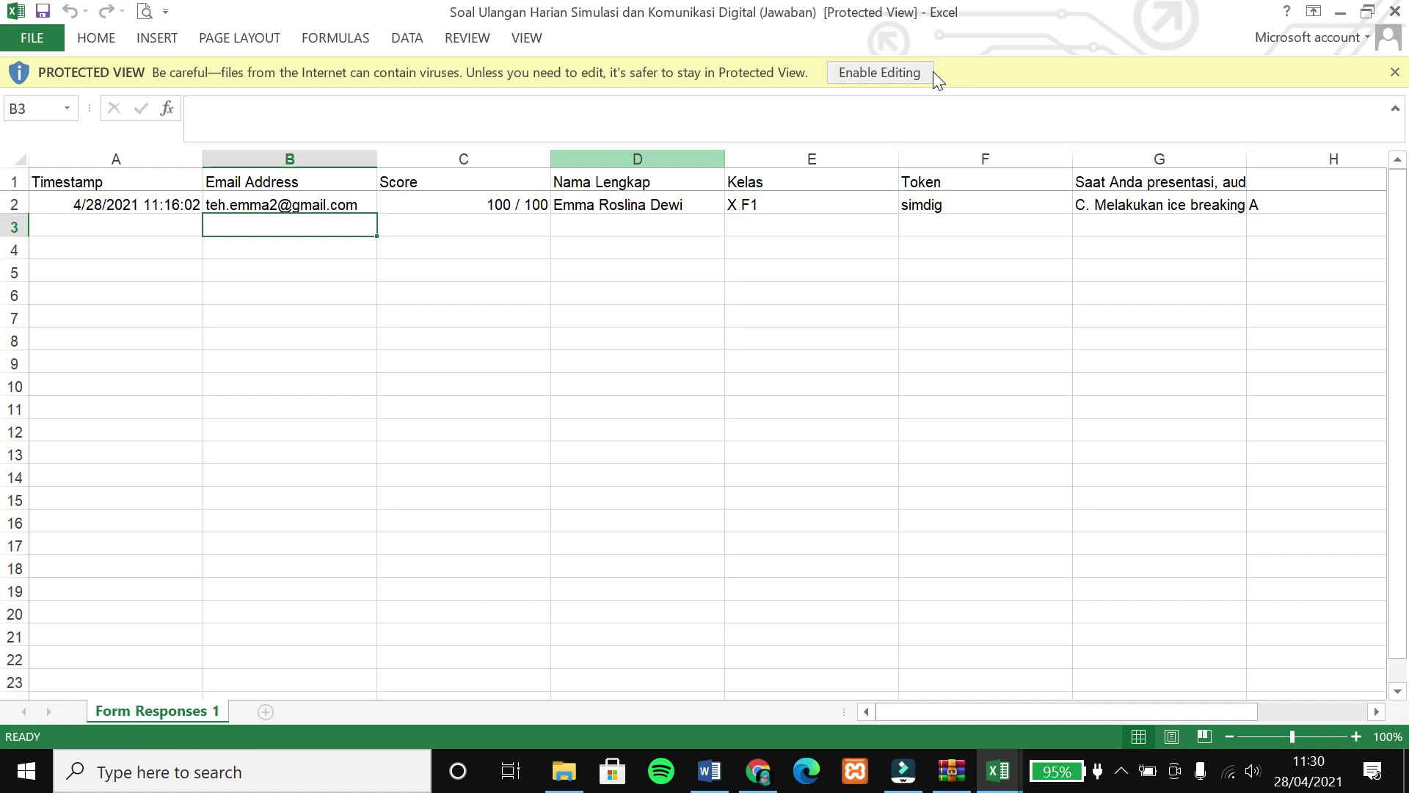
Enable editing and apply All Borders to the response table A1:H2.
click(918, 72)
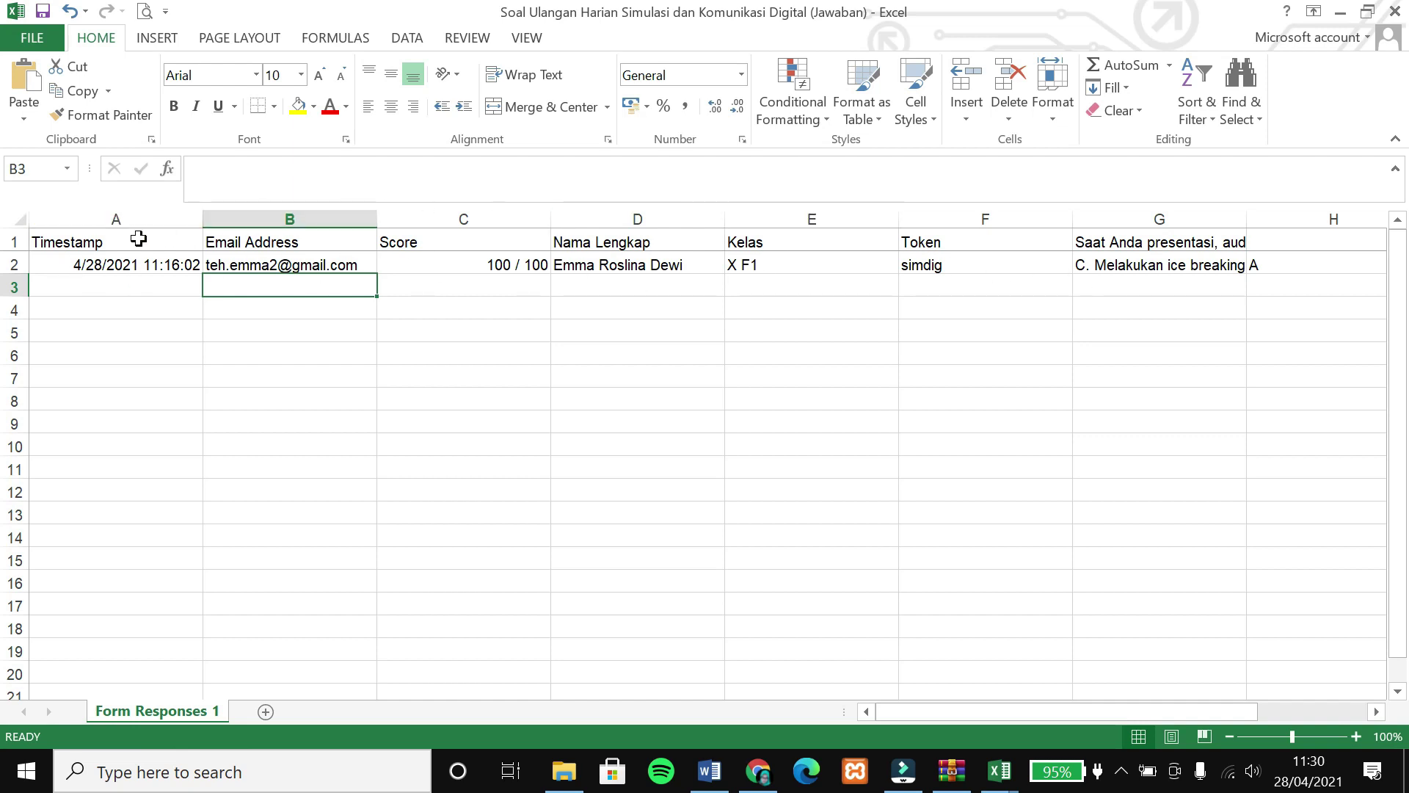
drag(86, 241, 1361, 265)
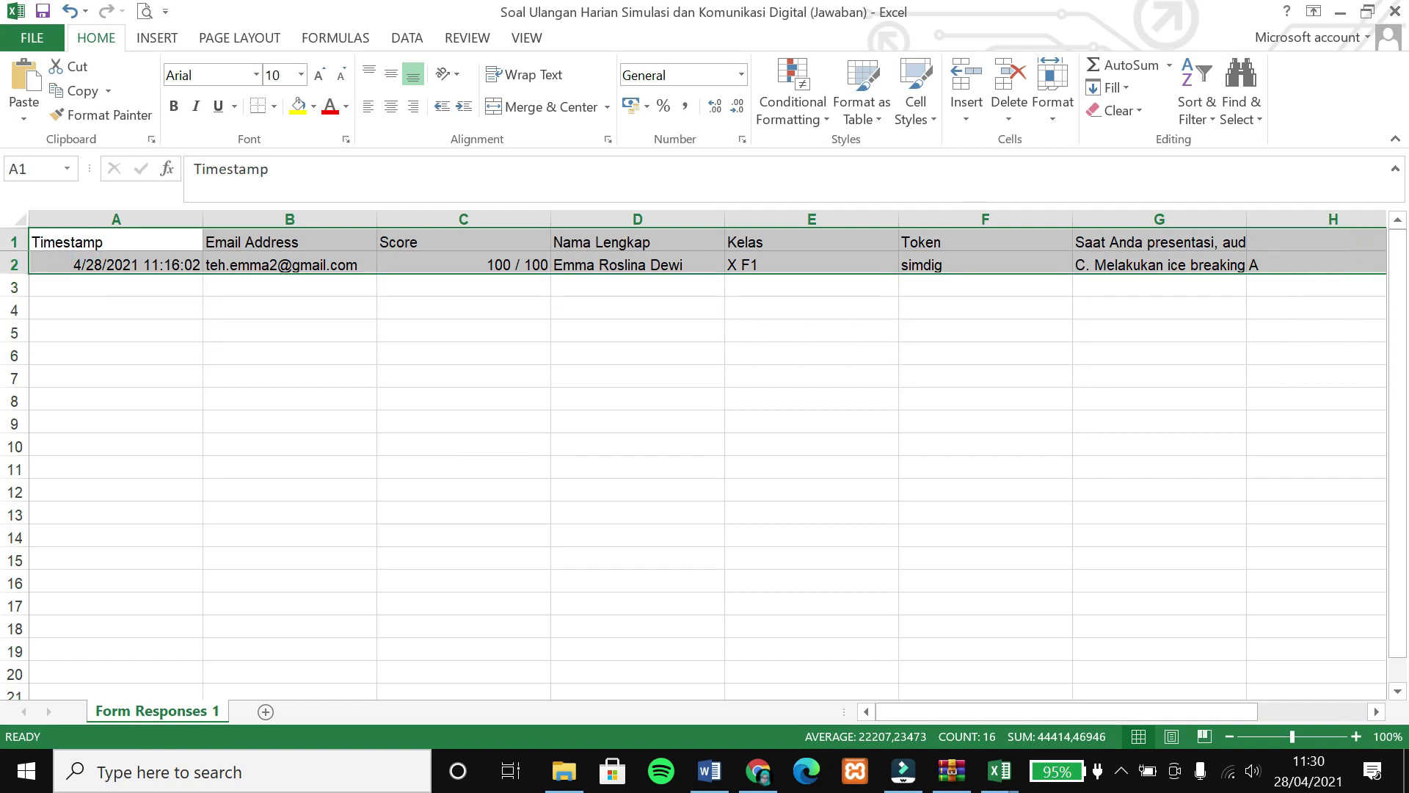
click(273, 107)
click(289, 291)
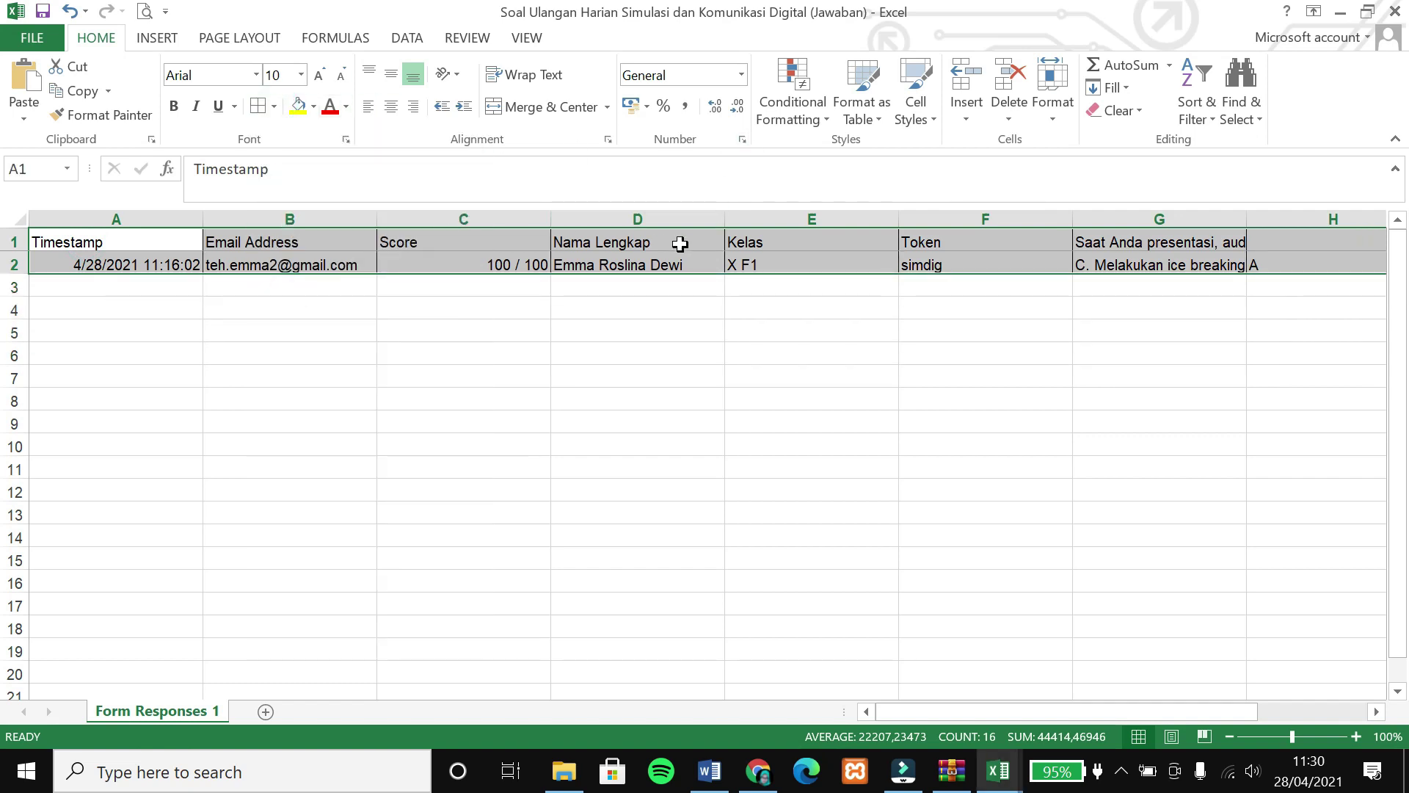
click(584, 356)
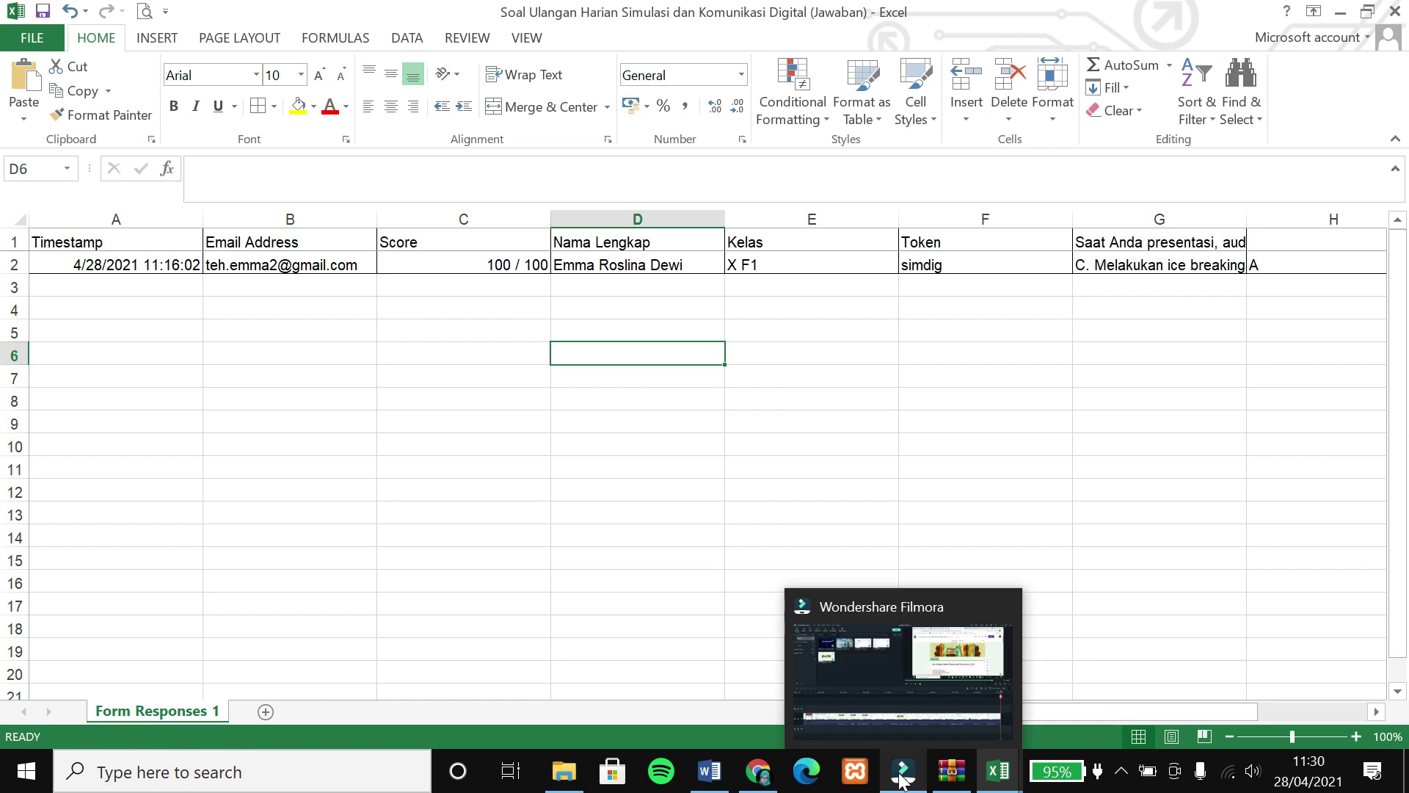
Switch back to the '(Jawaban)' spreadsheet in Chrome via the taskbar.
mouse_move(756, 777)
click(756, 777)
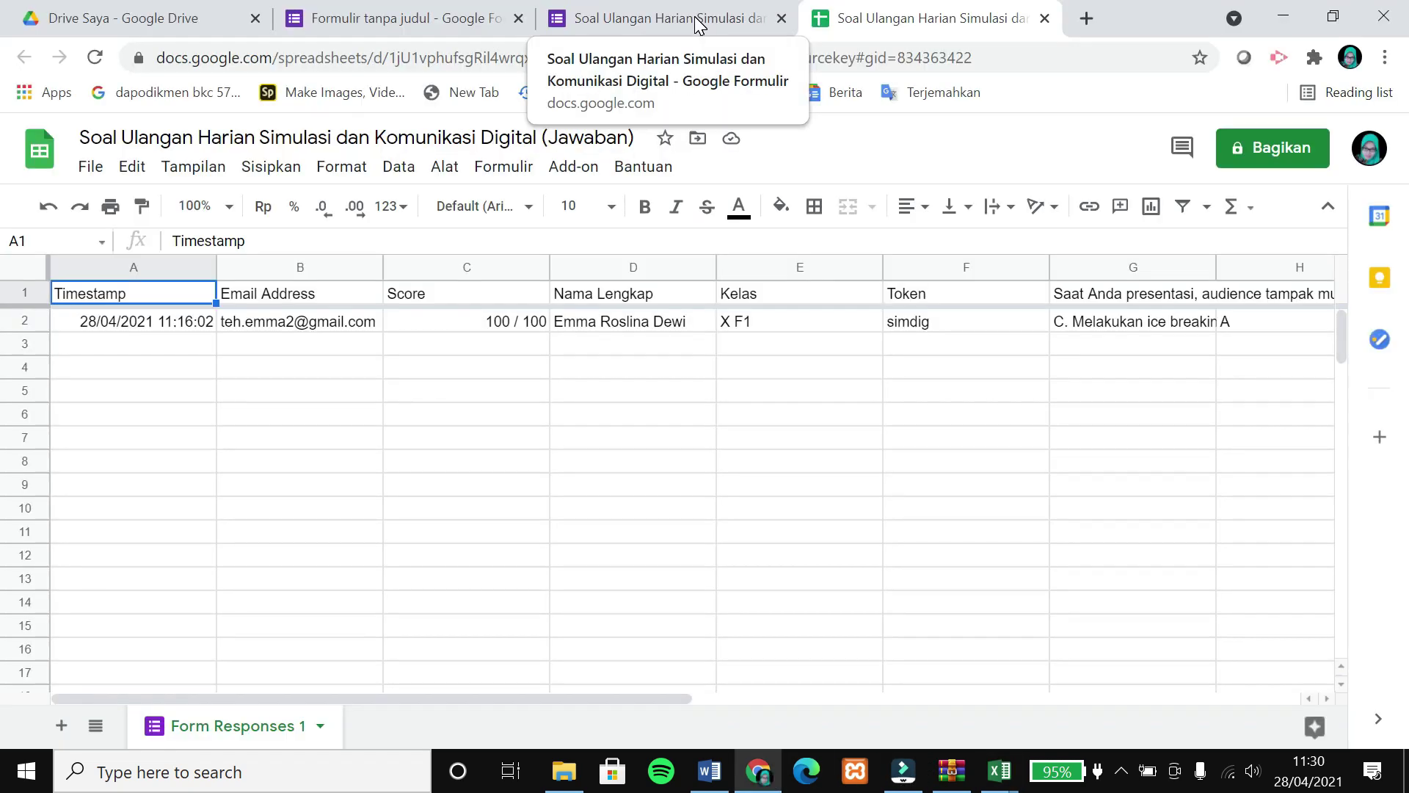